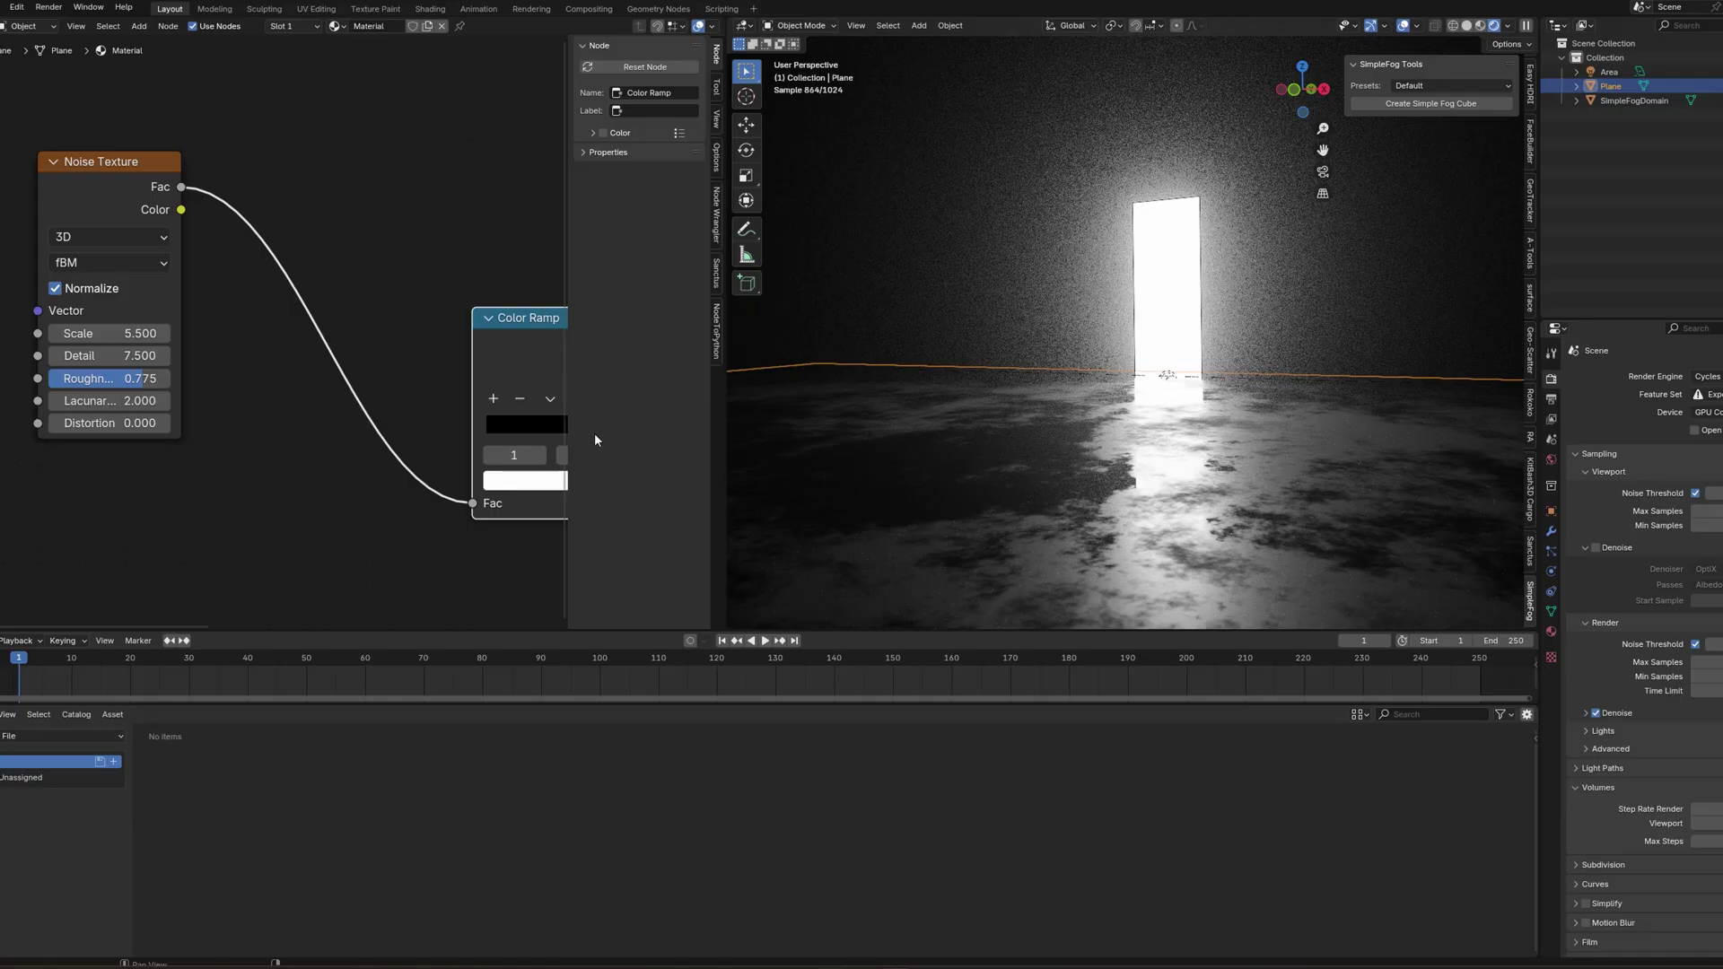
Move the white stop of the Color Ramp driving the floor's roughness to about 0.66
scroll(385, 374, up, 3)
mouse_move(372, 386)
mouse_down()
mouse_move(328, 386)
mouse_move(393, 386)
mouse_up()
middle_drag(1031, 407, 1031, 392)
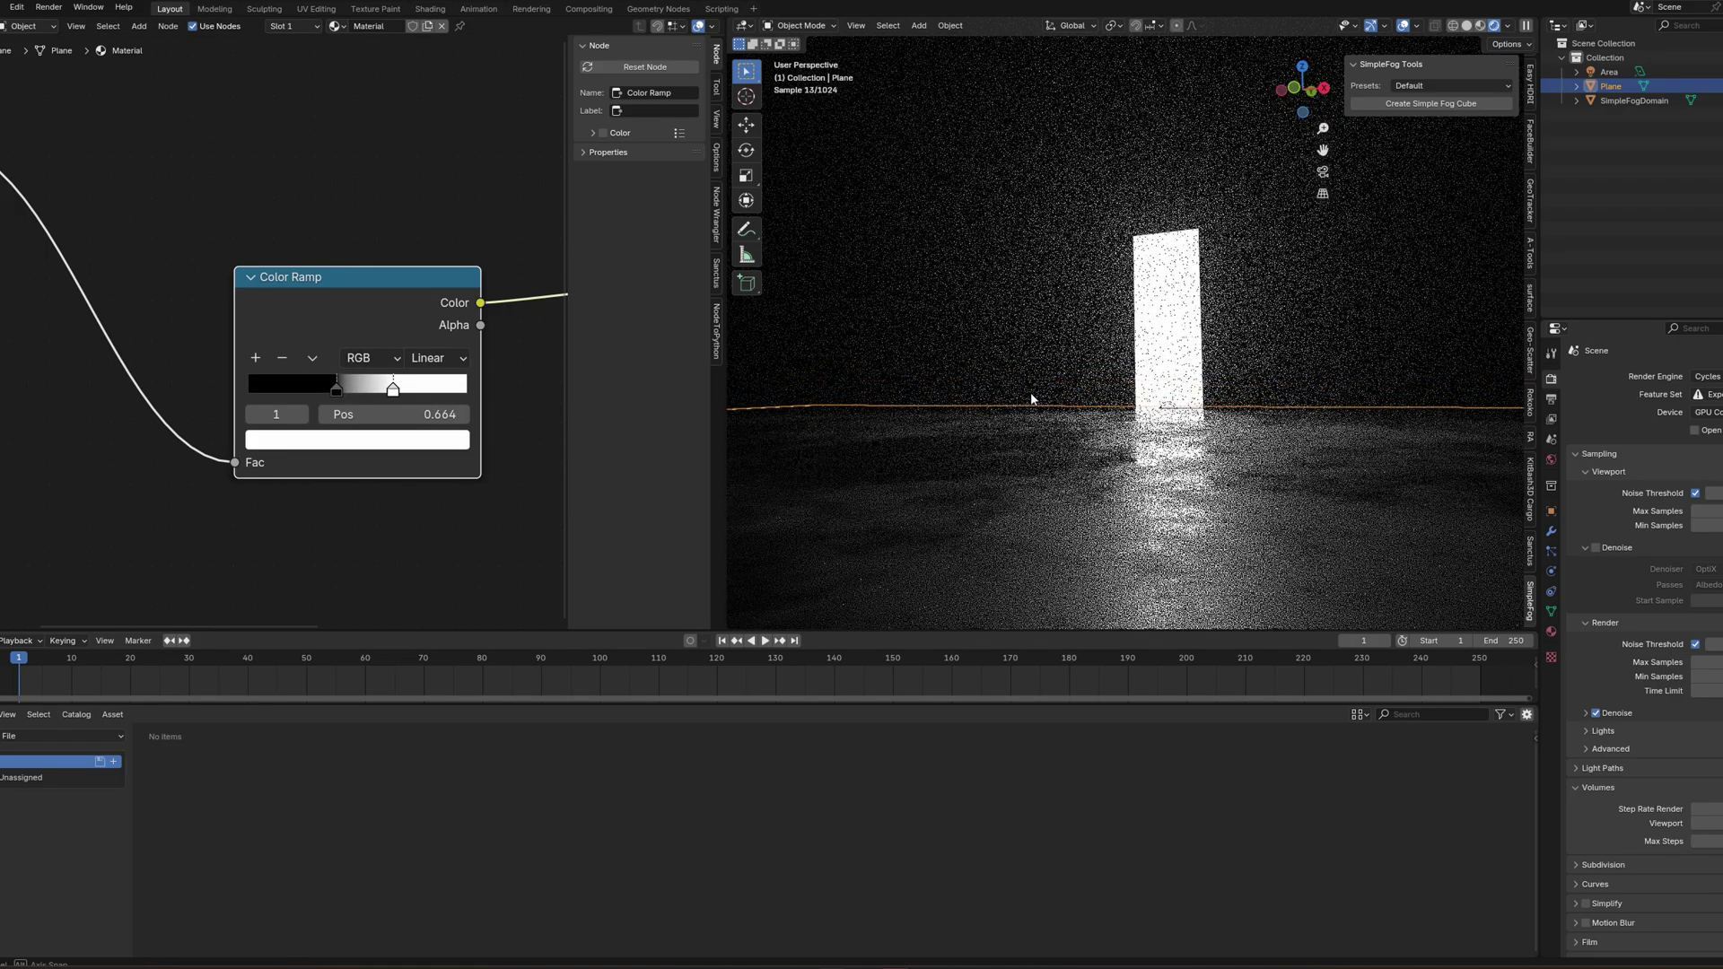
drag(423, 386, 397, 386)
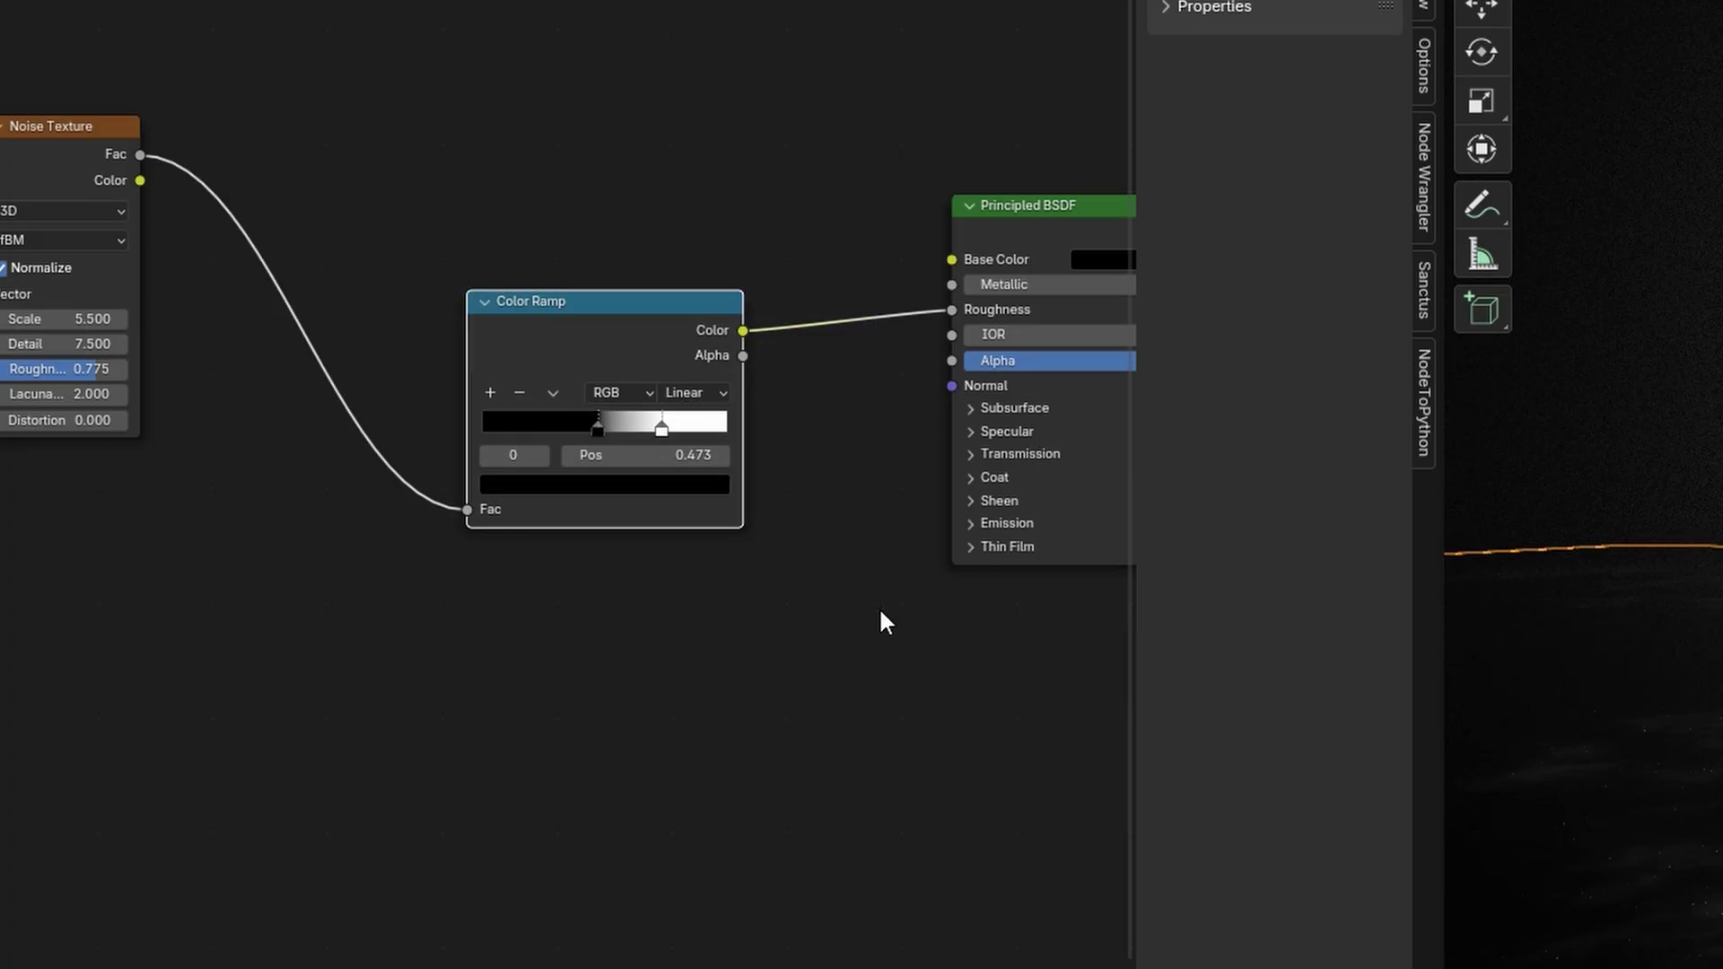
Group the Color Ramp node and move its black stop to about 0.41 from inside the group
key(ctrl+g)
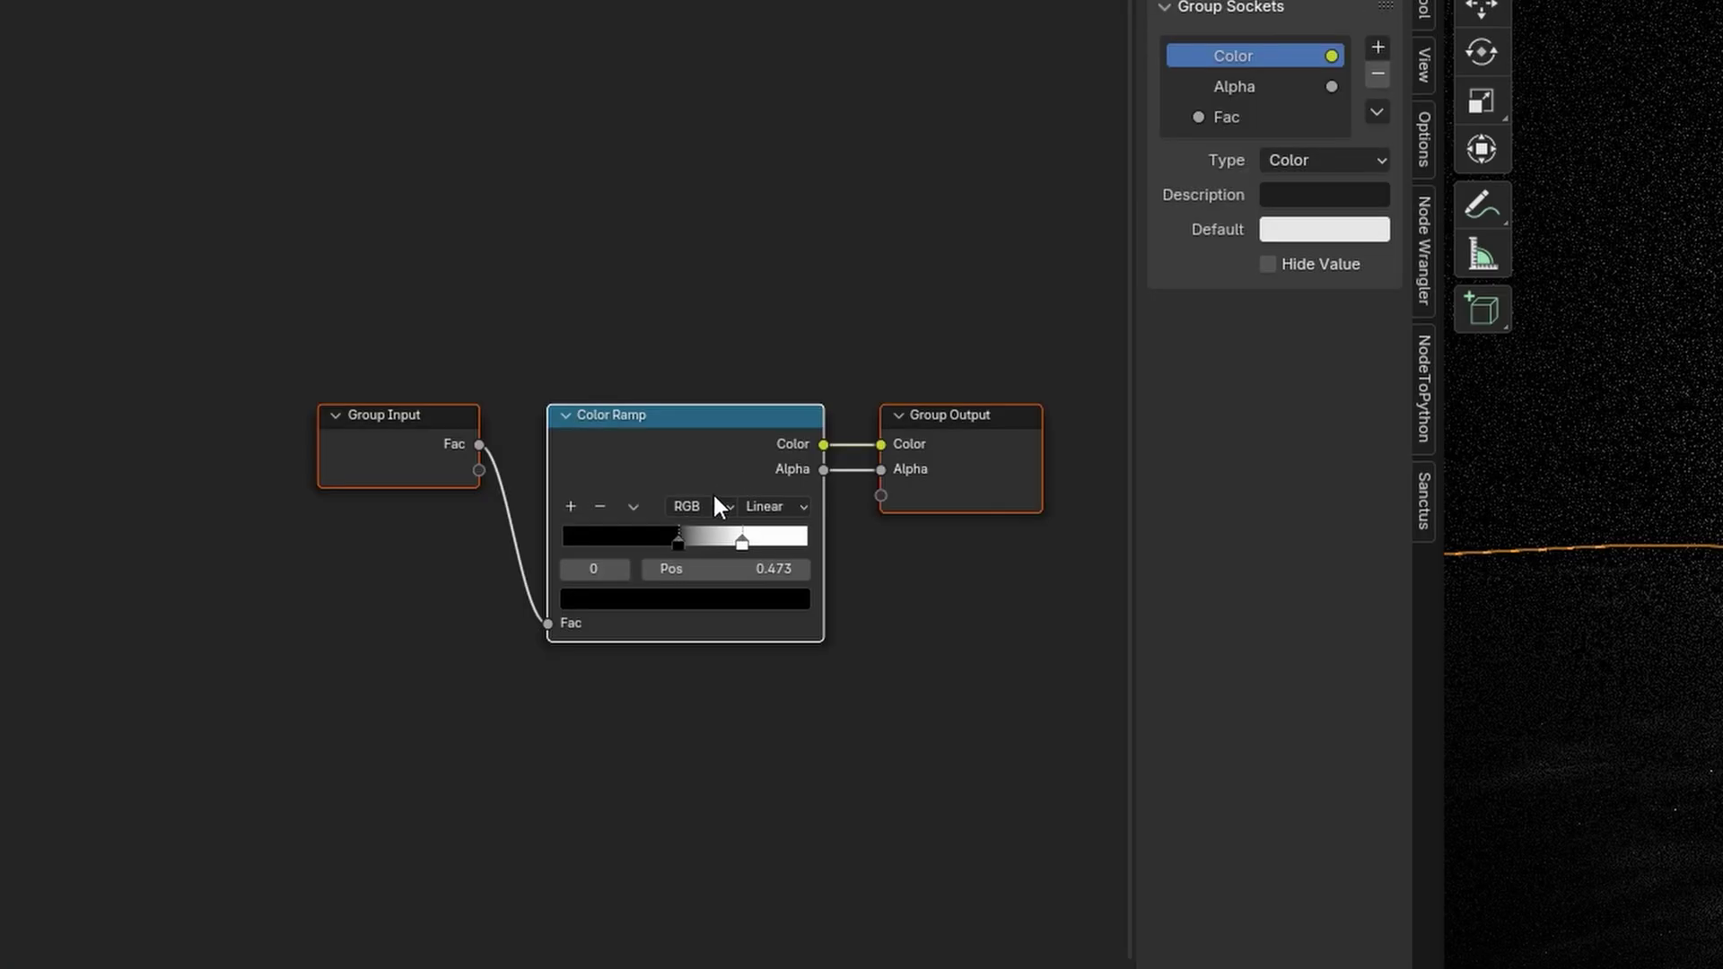
drag(738, 605, 714, 609)
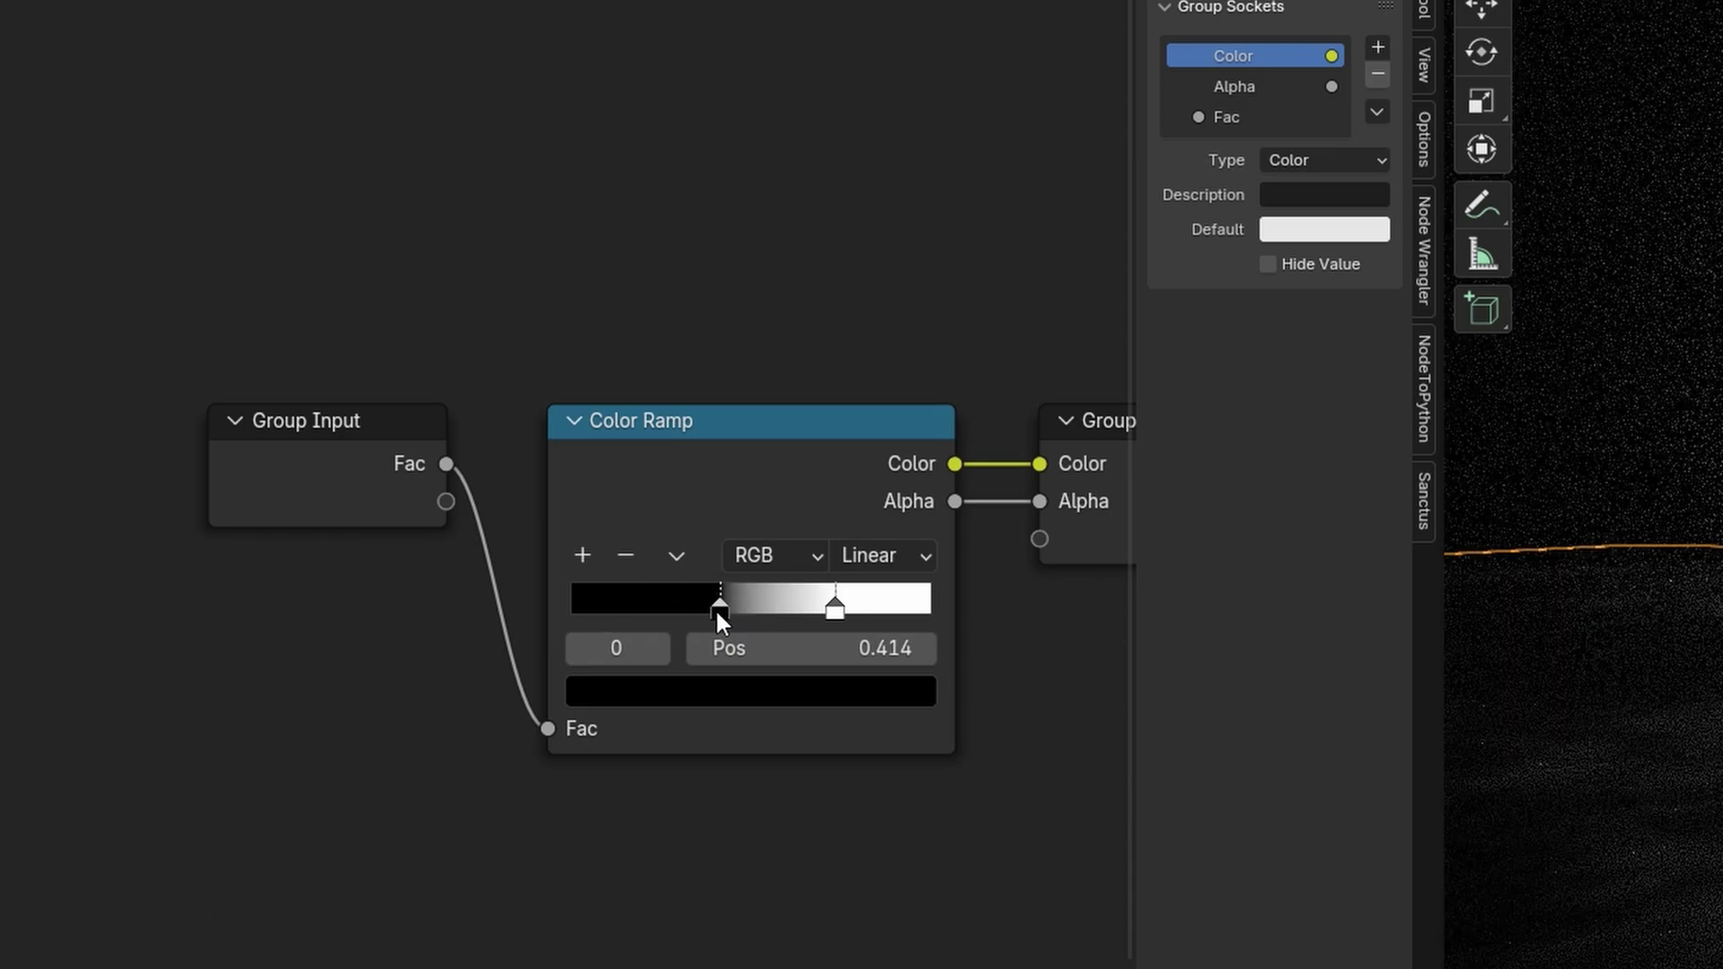
key(Tab)
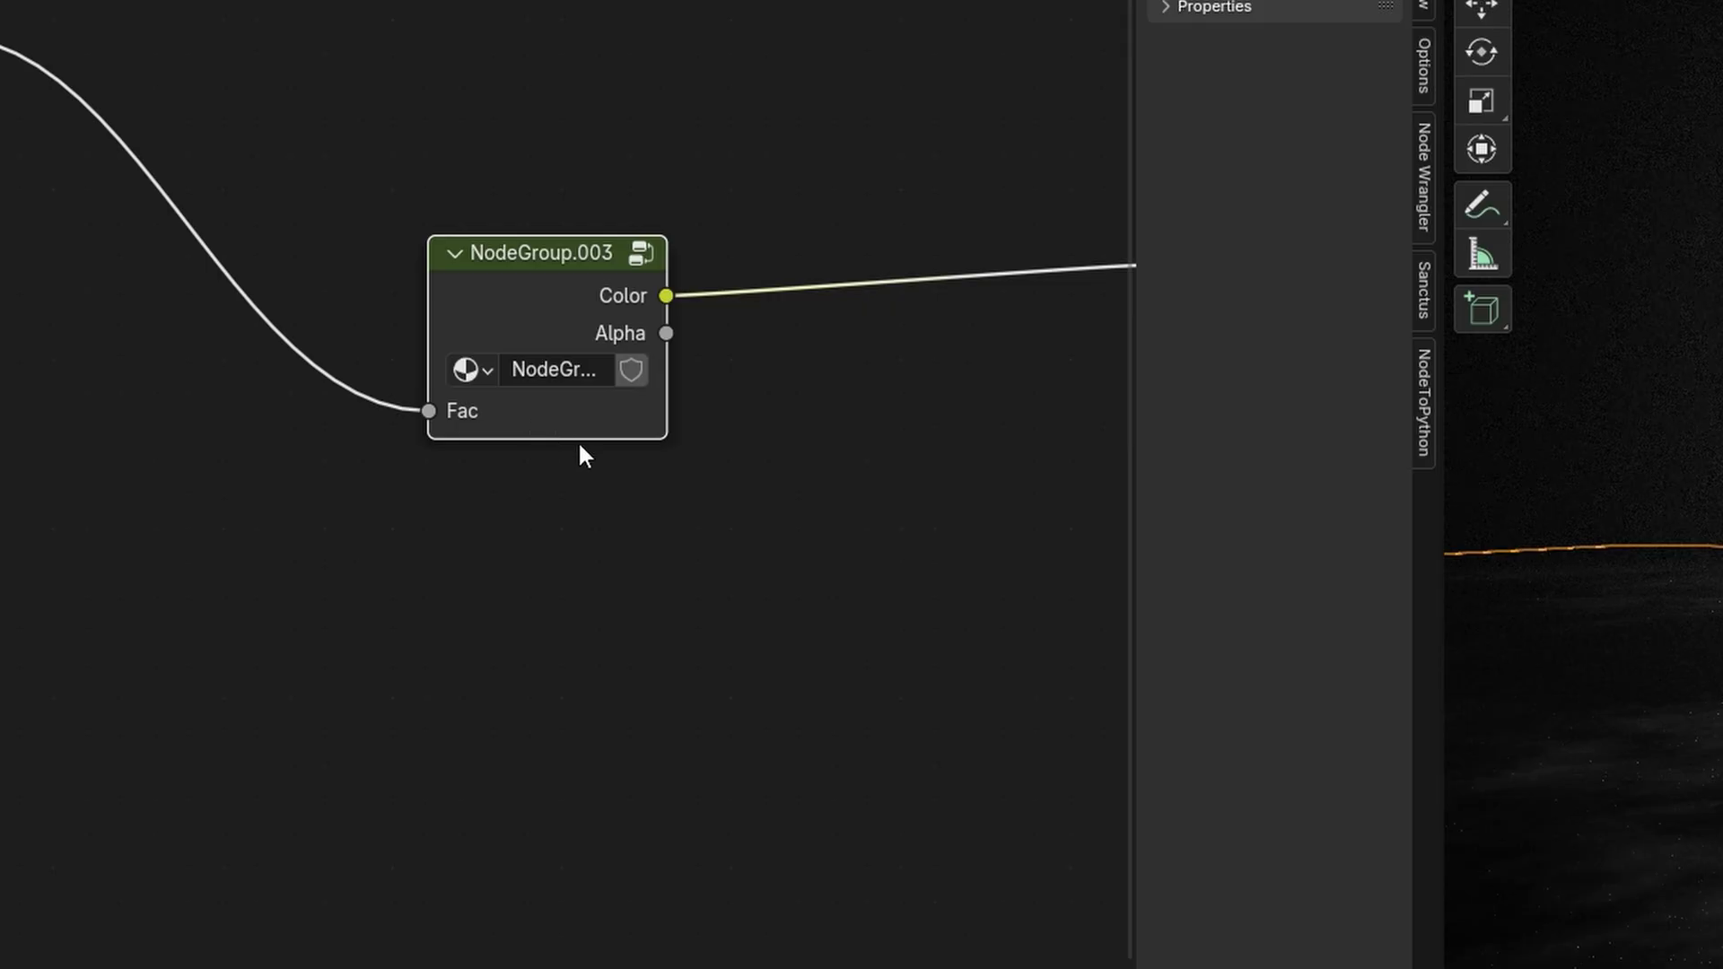
key(Tab)
mouse_move(715, 610)
mouse_down()
mouse_move(610, 605)
mouse_move(720, 601)
mouse_up()
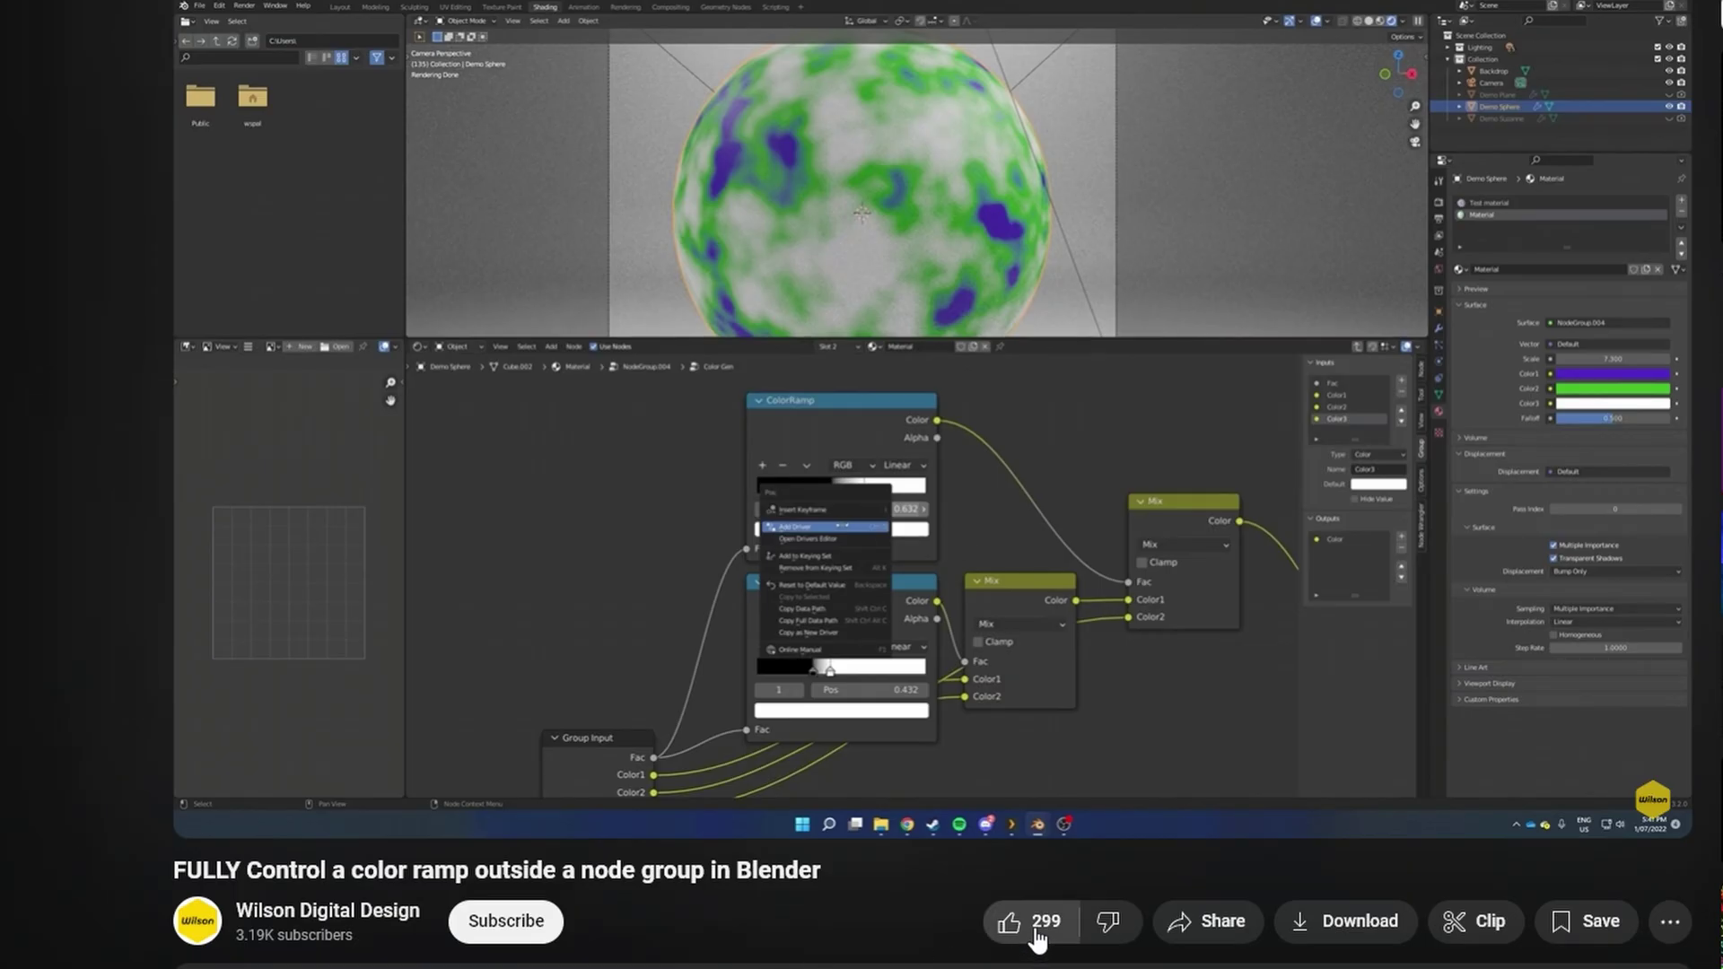
Switch to YouTube and like the video "FULLY Control a color ramp outside a node group in Blender"
click(1012, 926)
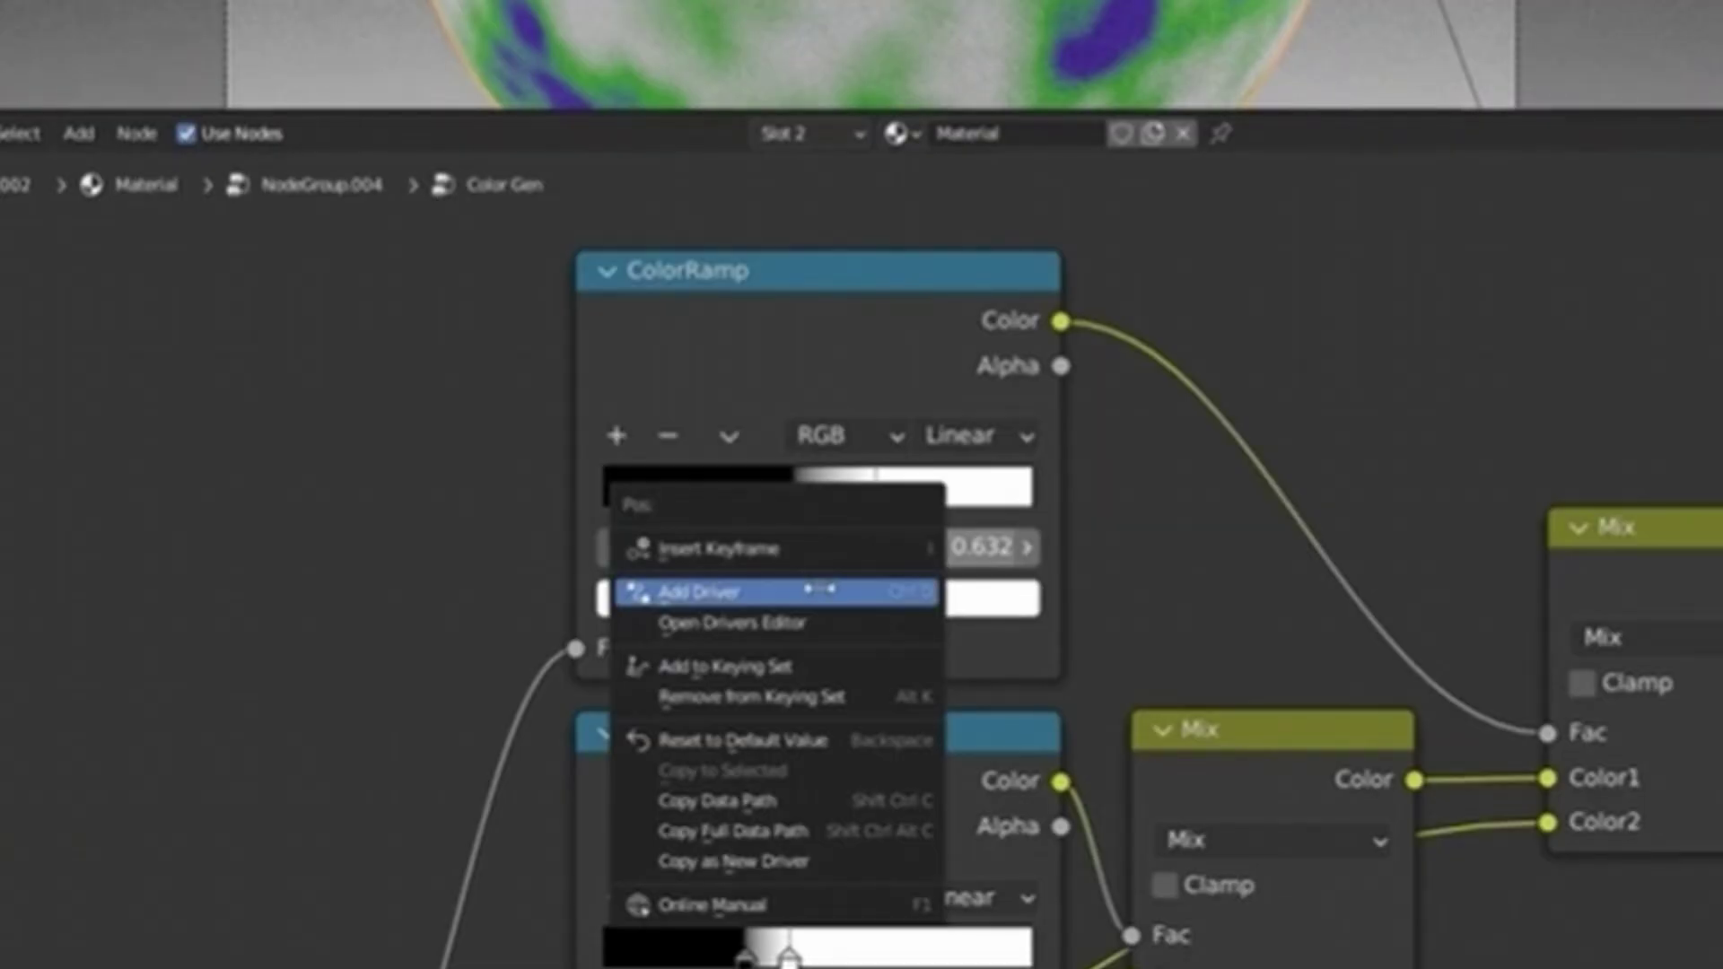
click(889, 594)
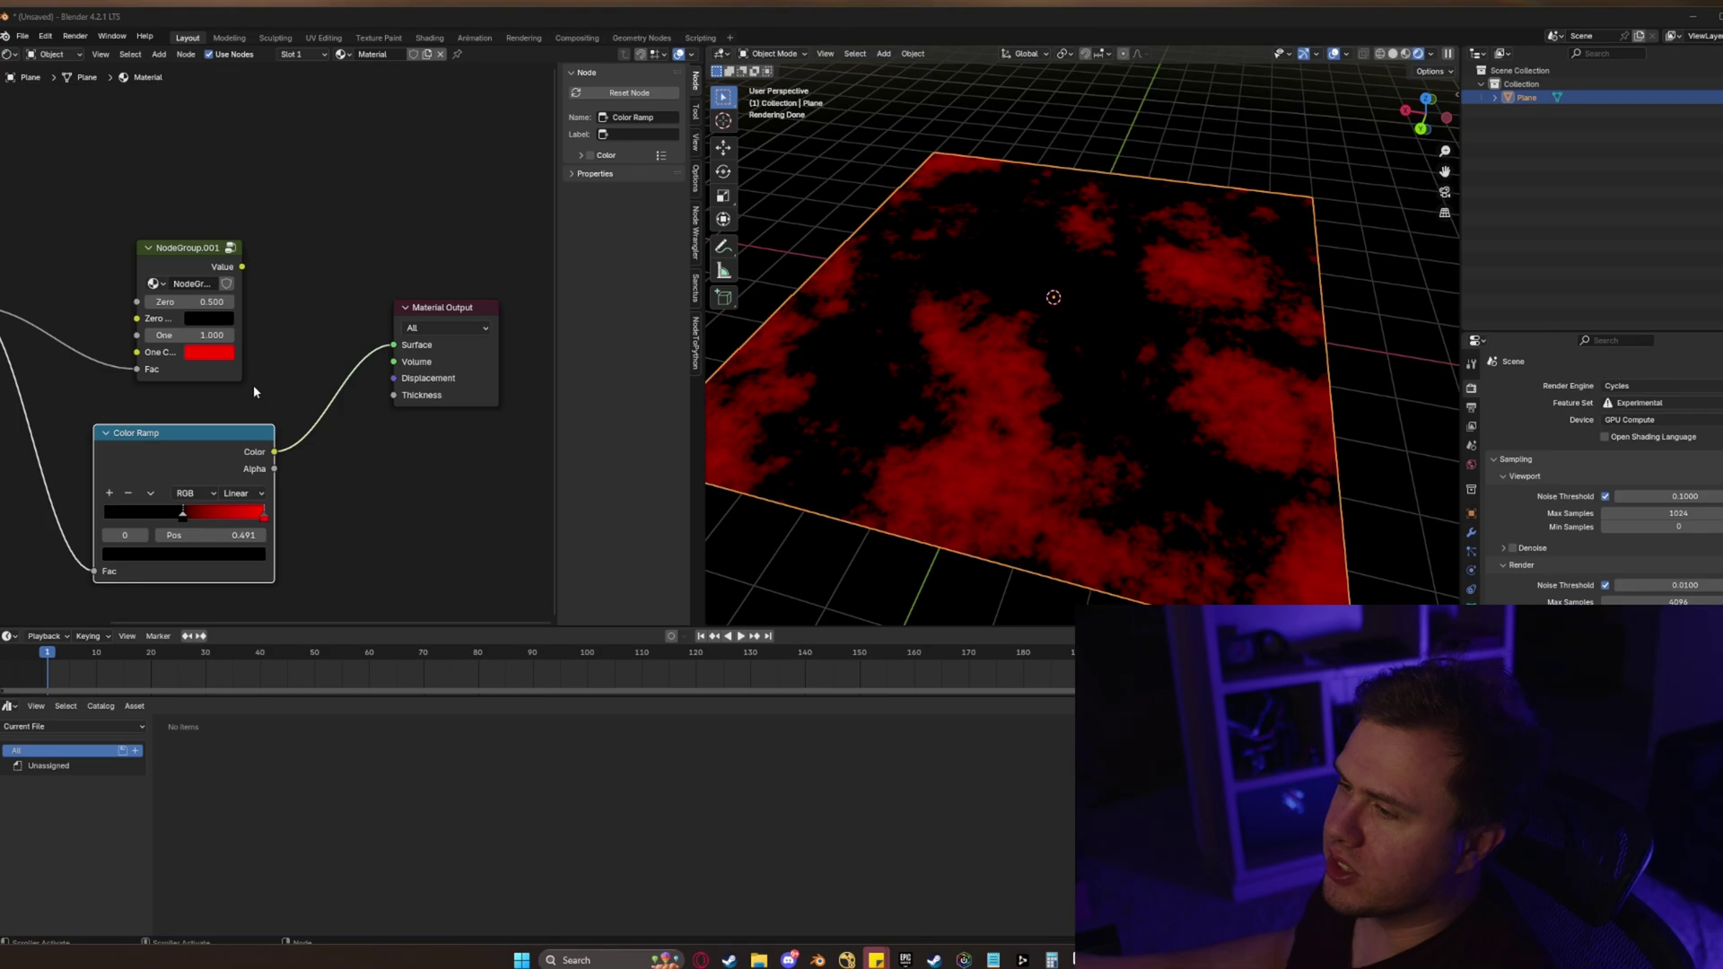
Set the position of the Color Ramp's black stop to 0.5
middle_drag(254, 387, 401, 409)
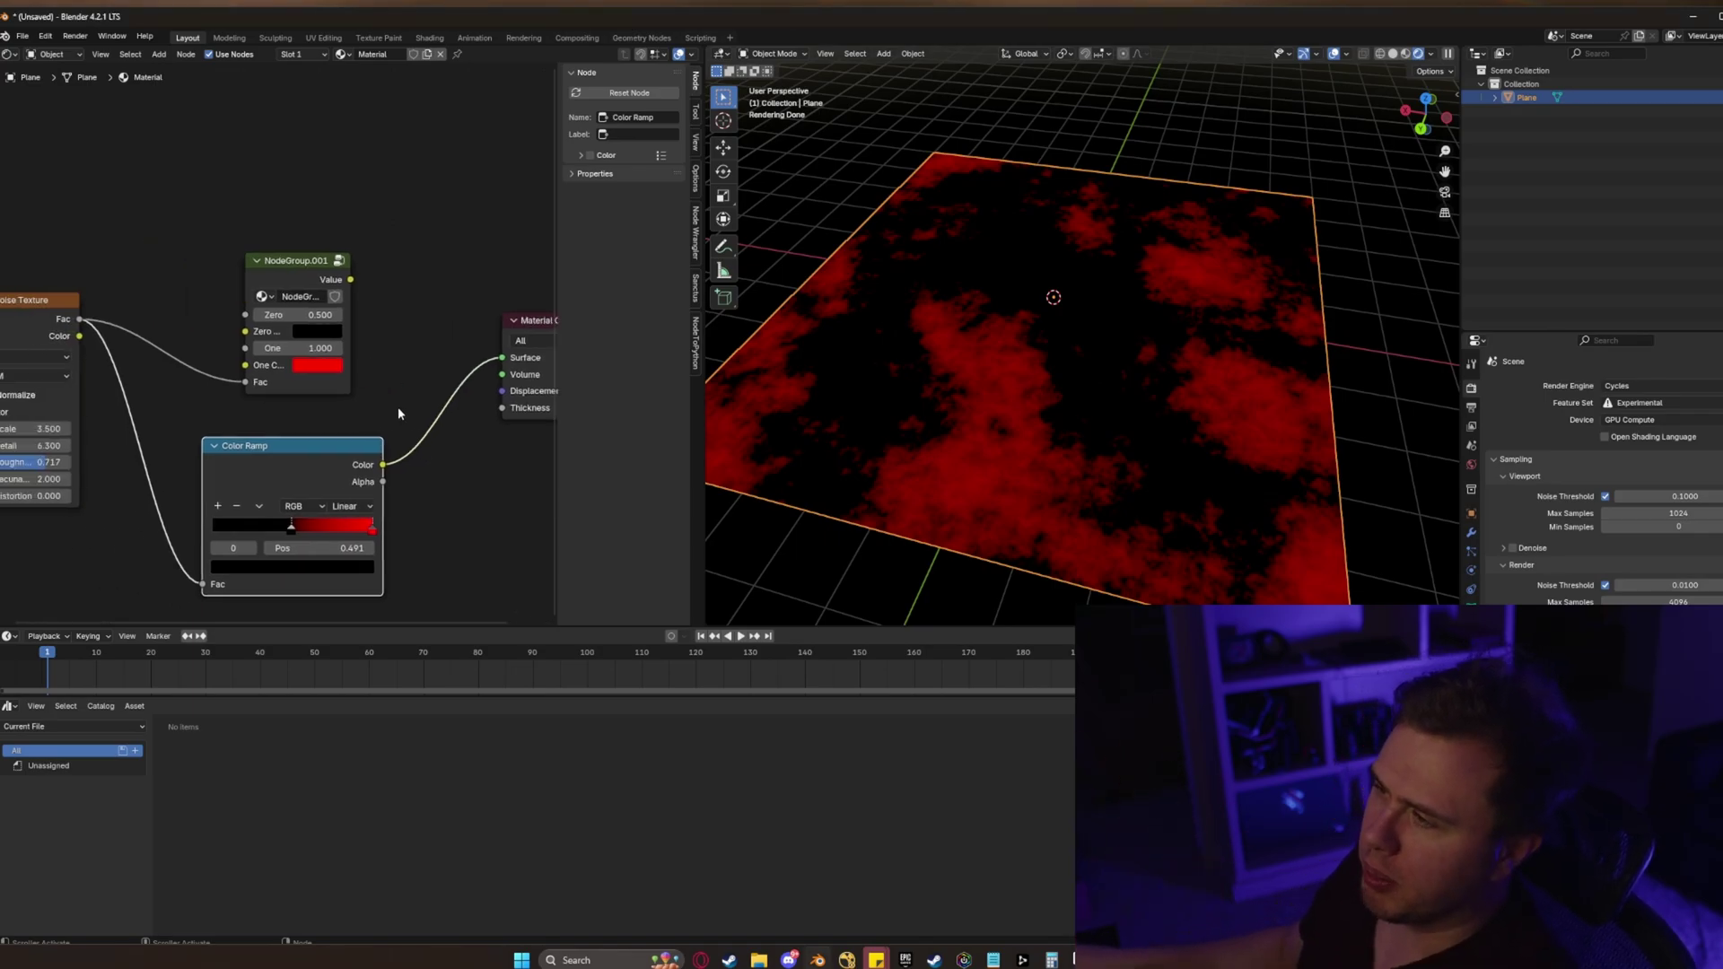
click(302, 261)
scroll(341, 336, up, 2)
scroll(340, 336, down, 2)
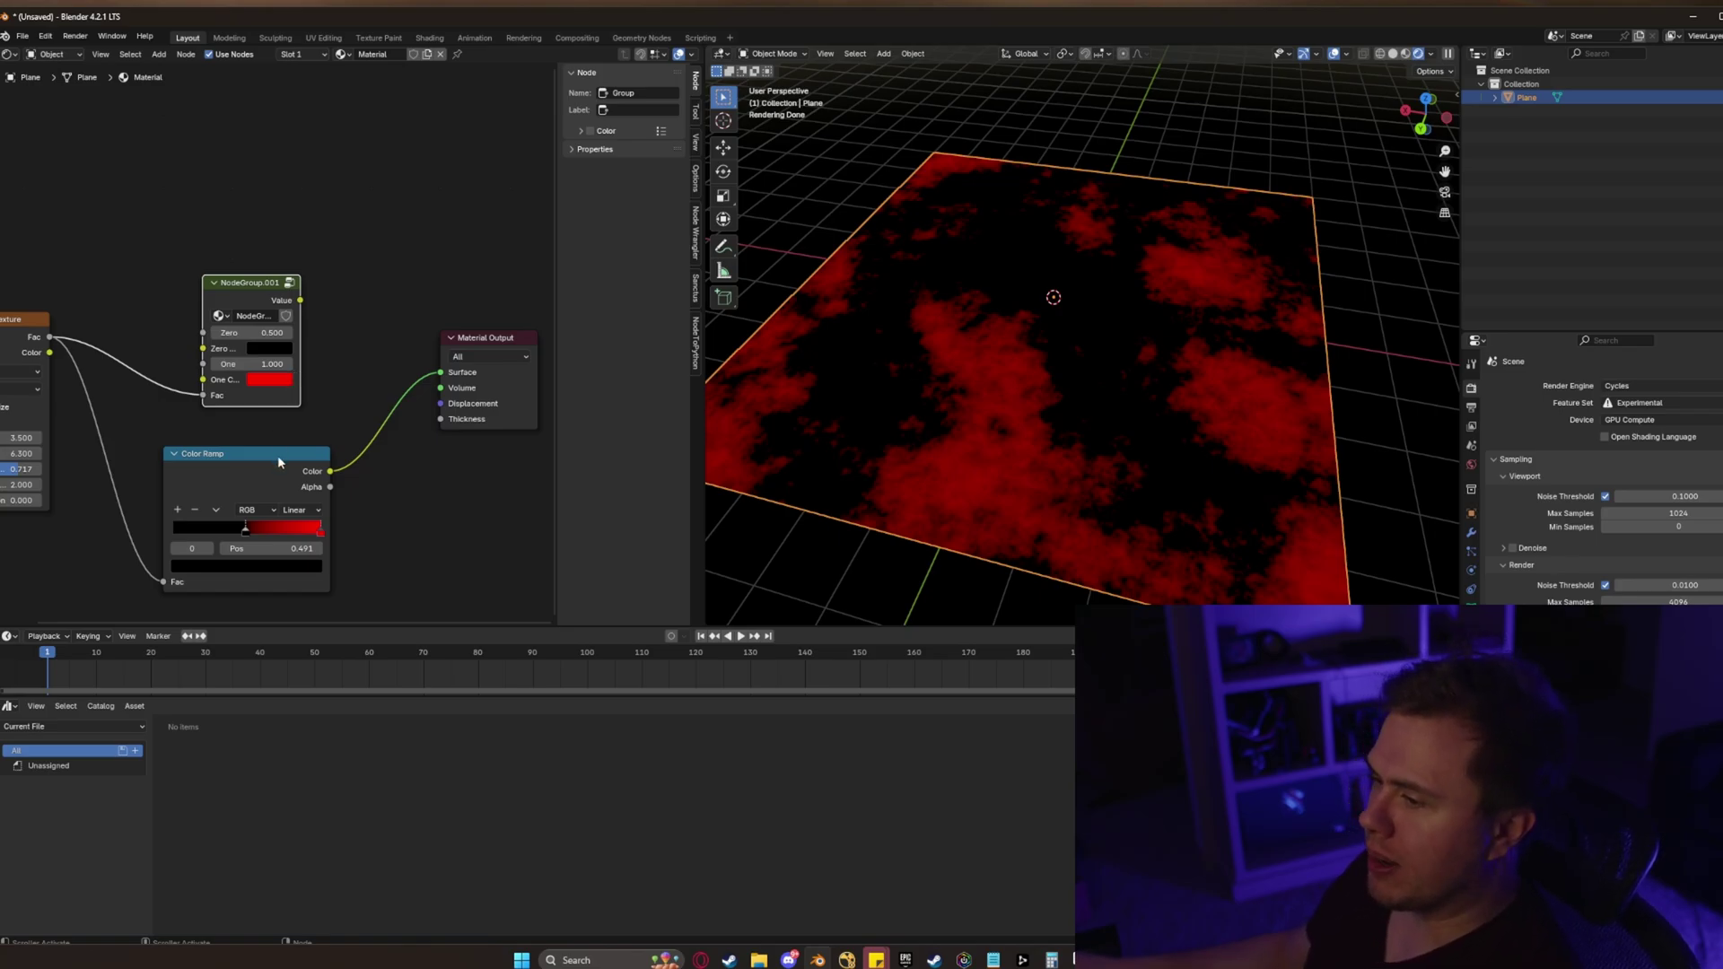
drag(252, 534, 223, 527)
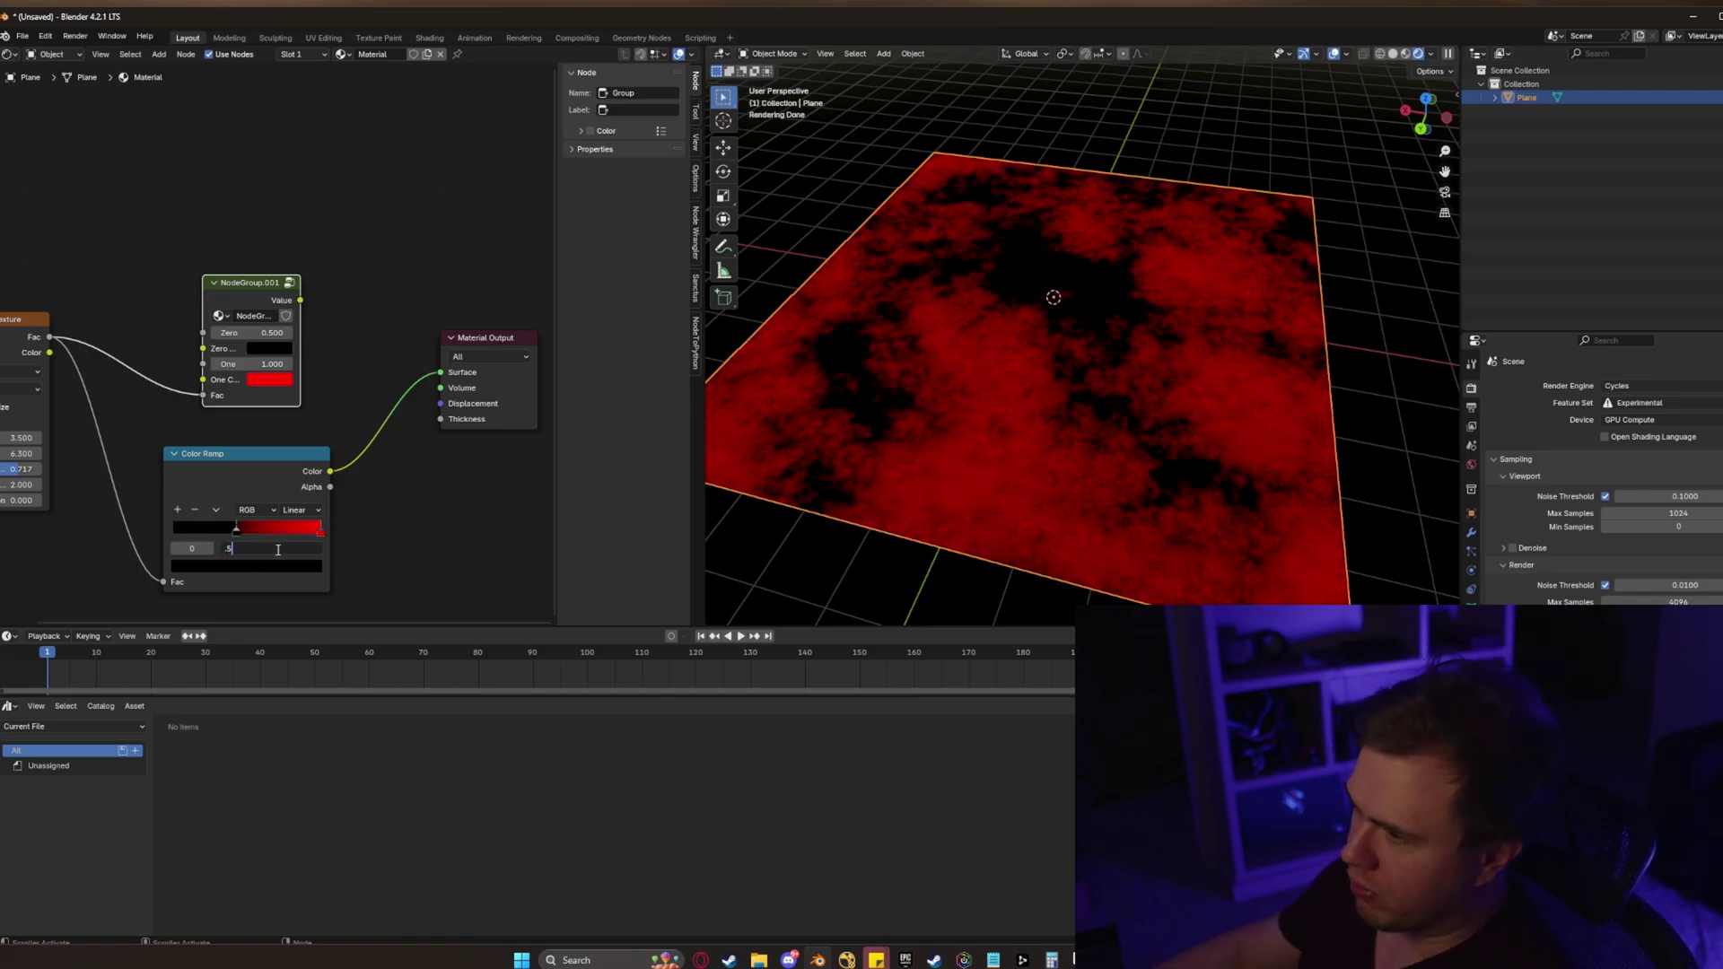
click(278, 550)
text(.5)
key(Return)
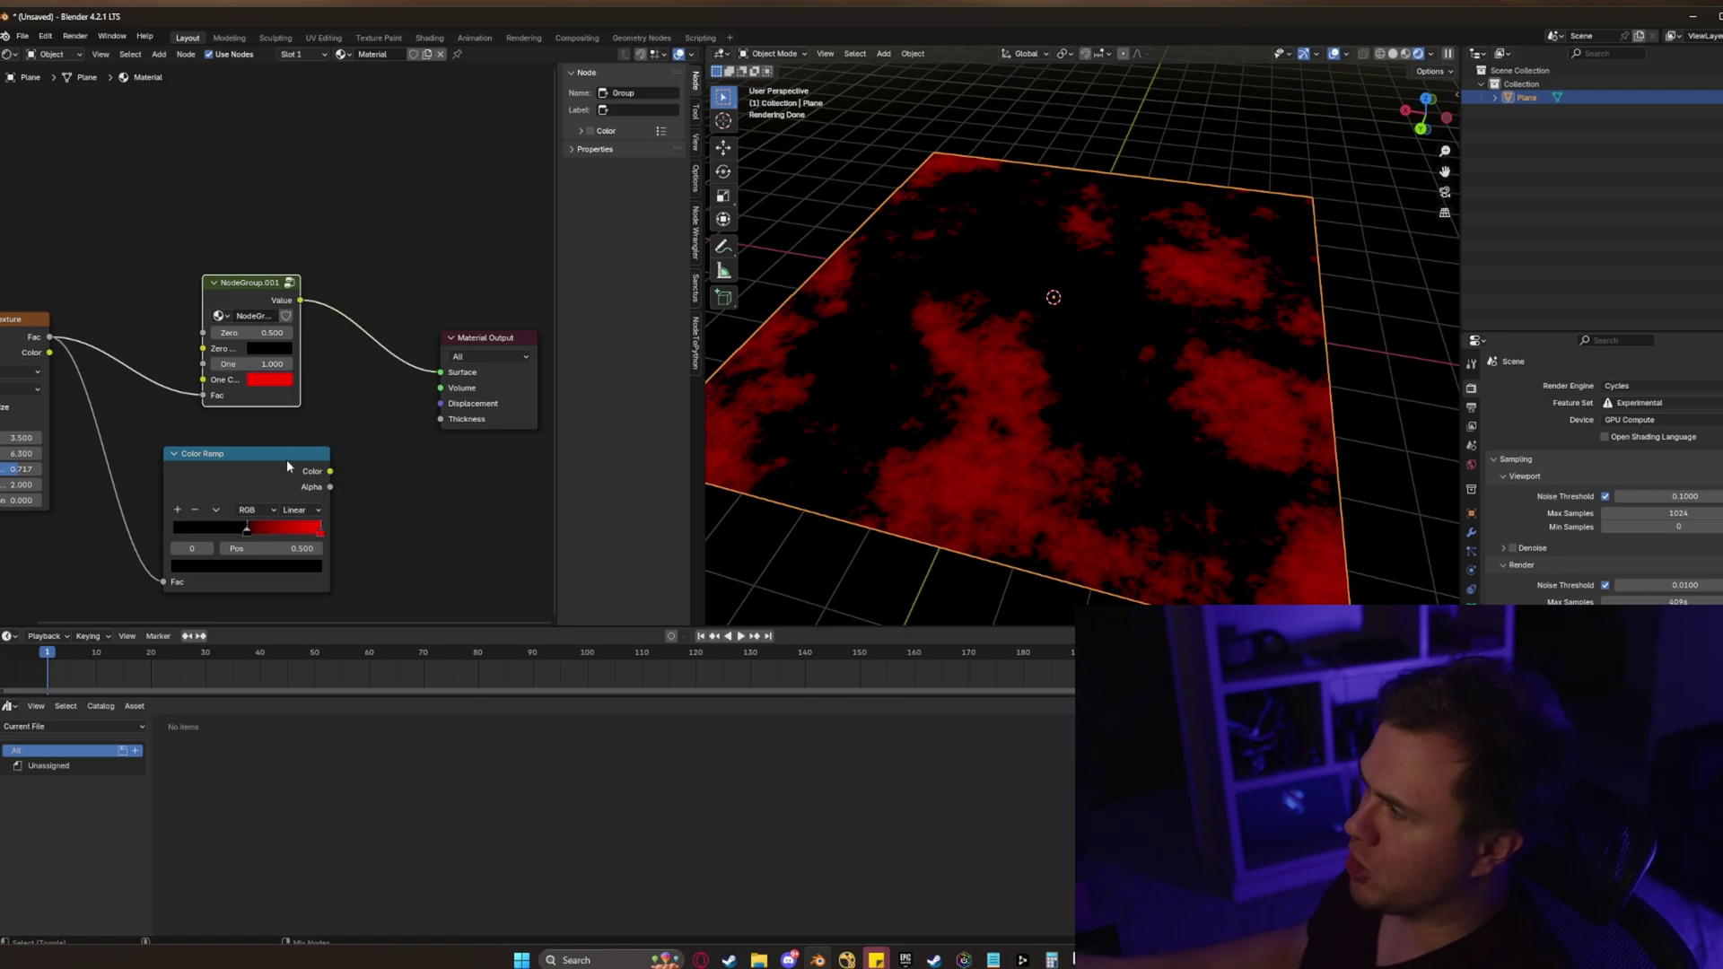
Compare the Color Ramp with the custom node group by previewing each in turn on the plane
ctrl+shift+click(288, 459)
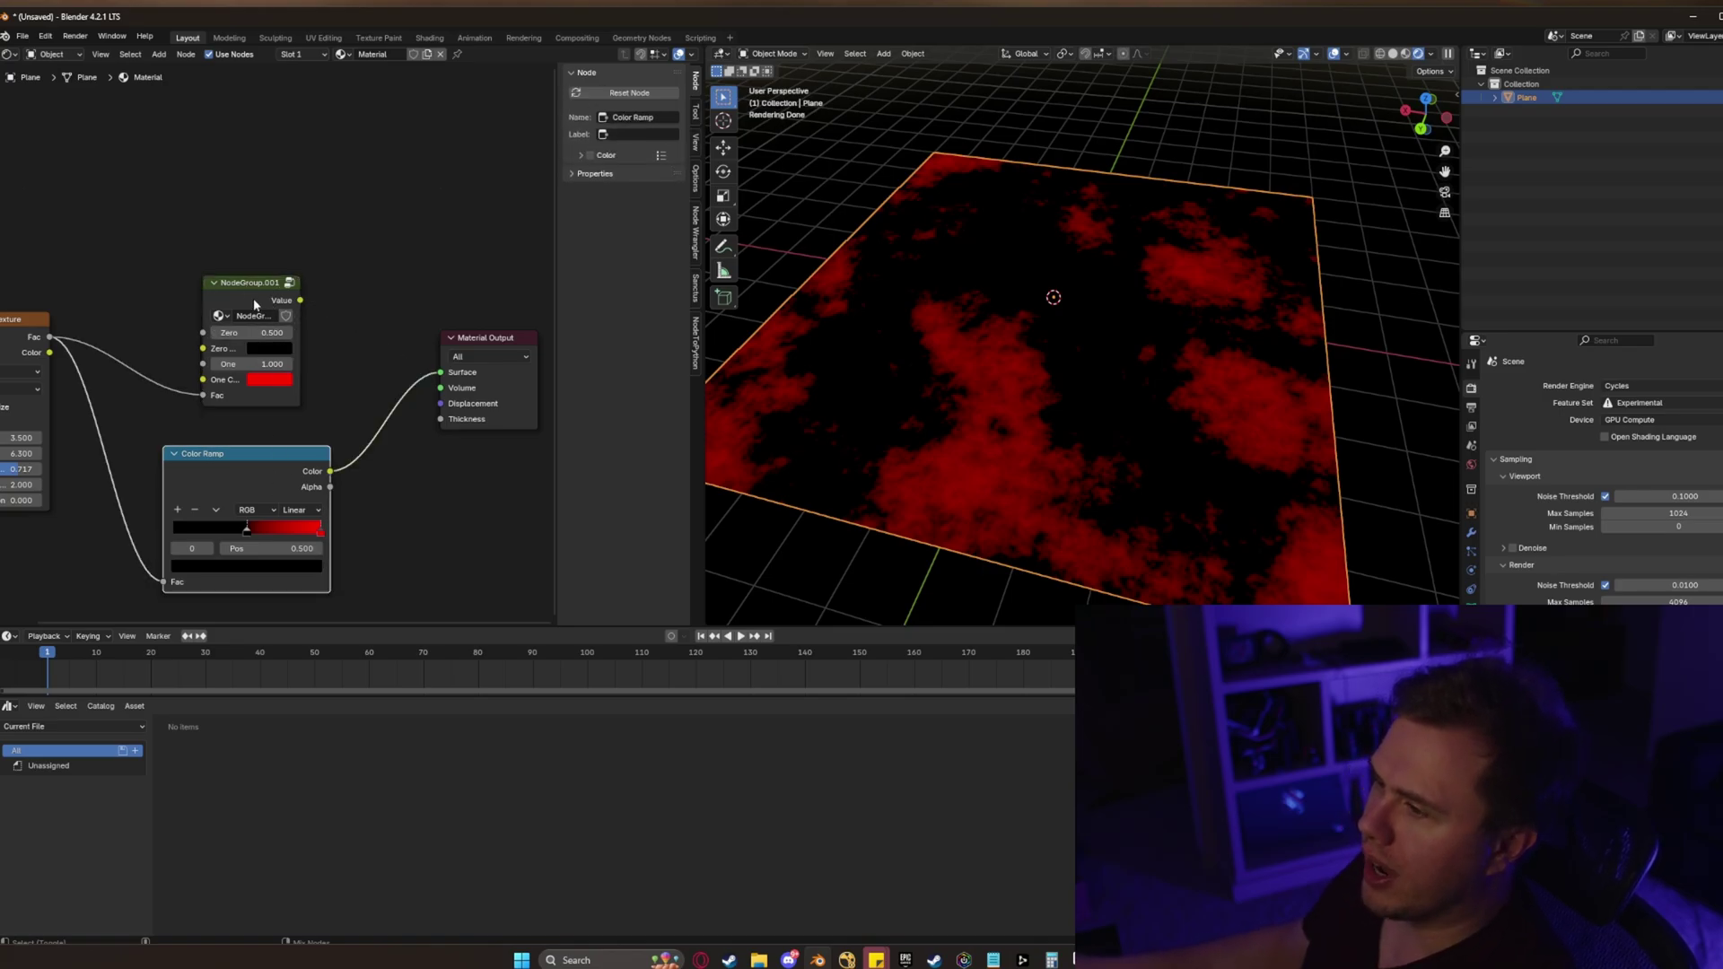
ctrl+shift+click(253, 298)
key(alt+a)
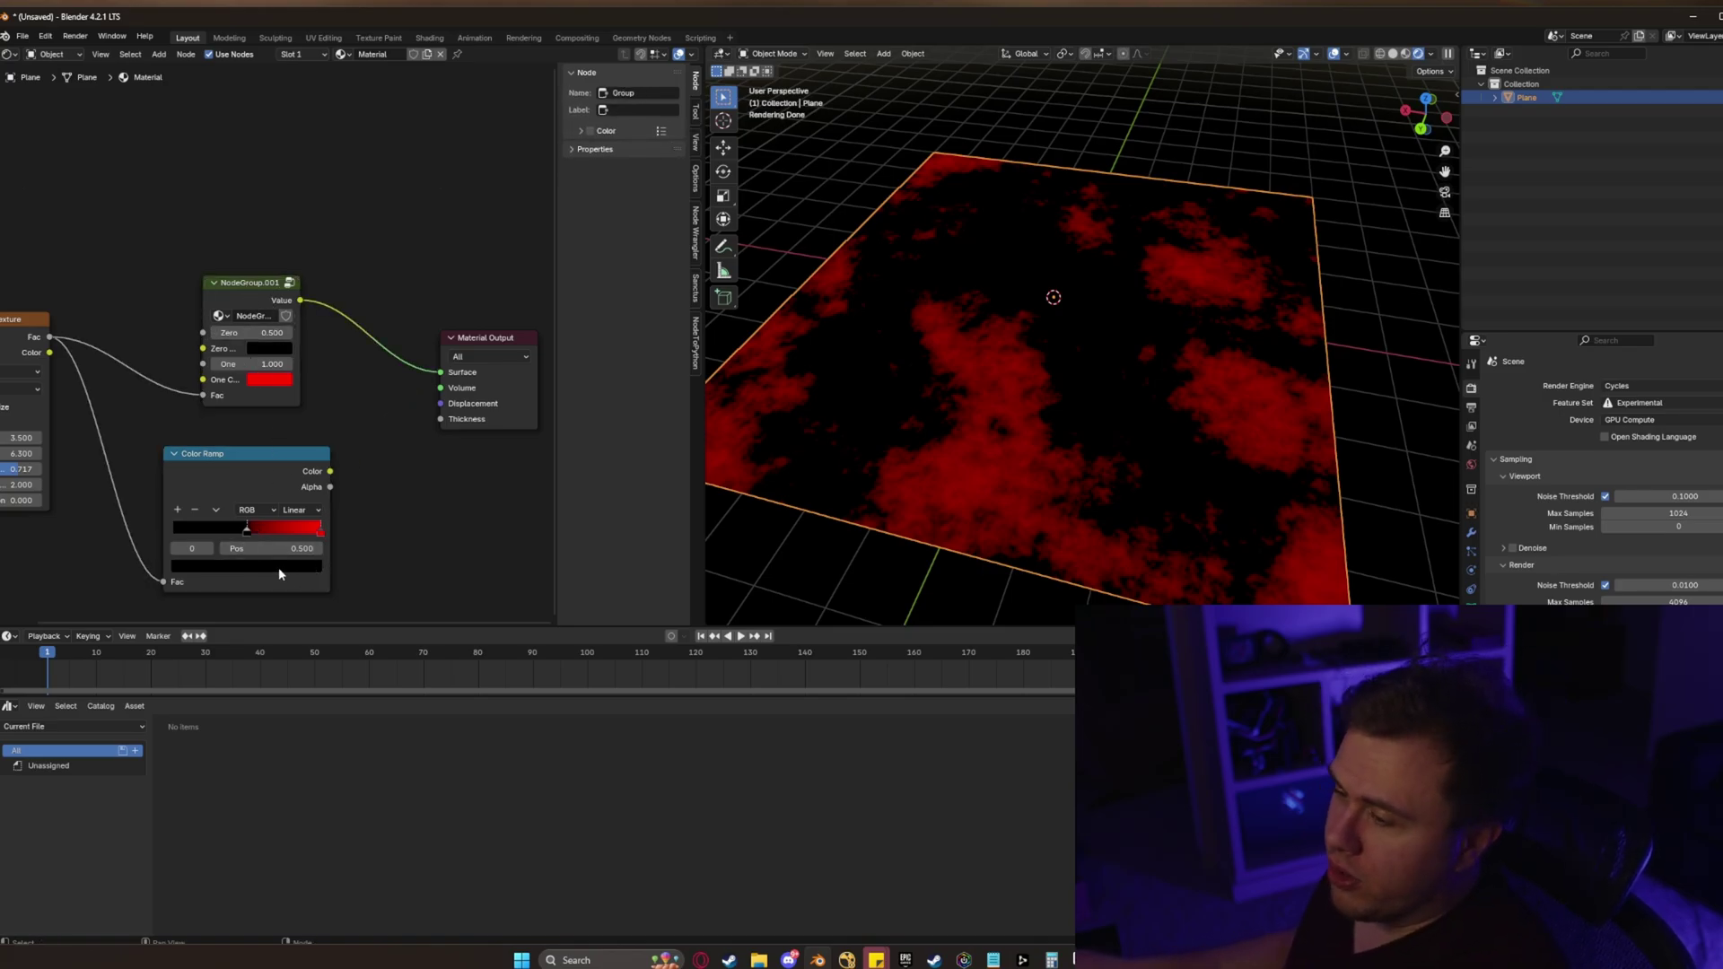
Change the Color Ramp's first stop and the node group's Zero Color from black to white
click(278, 567)
click(275, 564)
drag(301, 408, 304, 346)
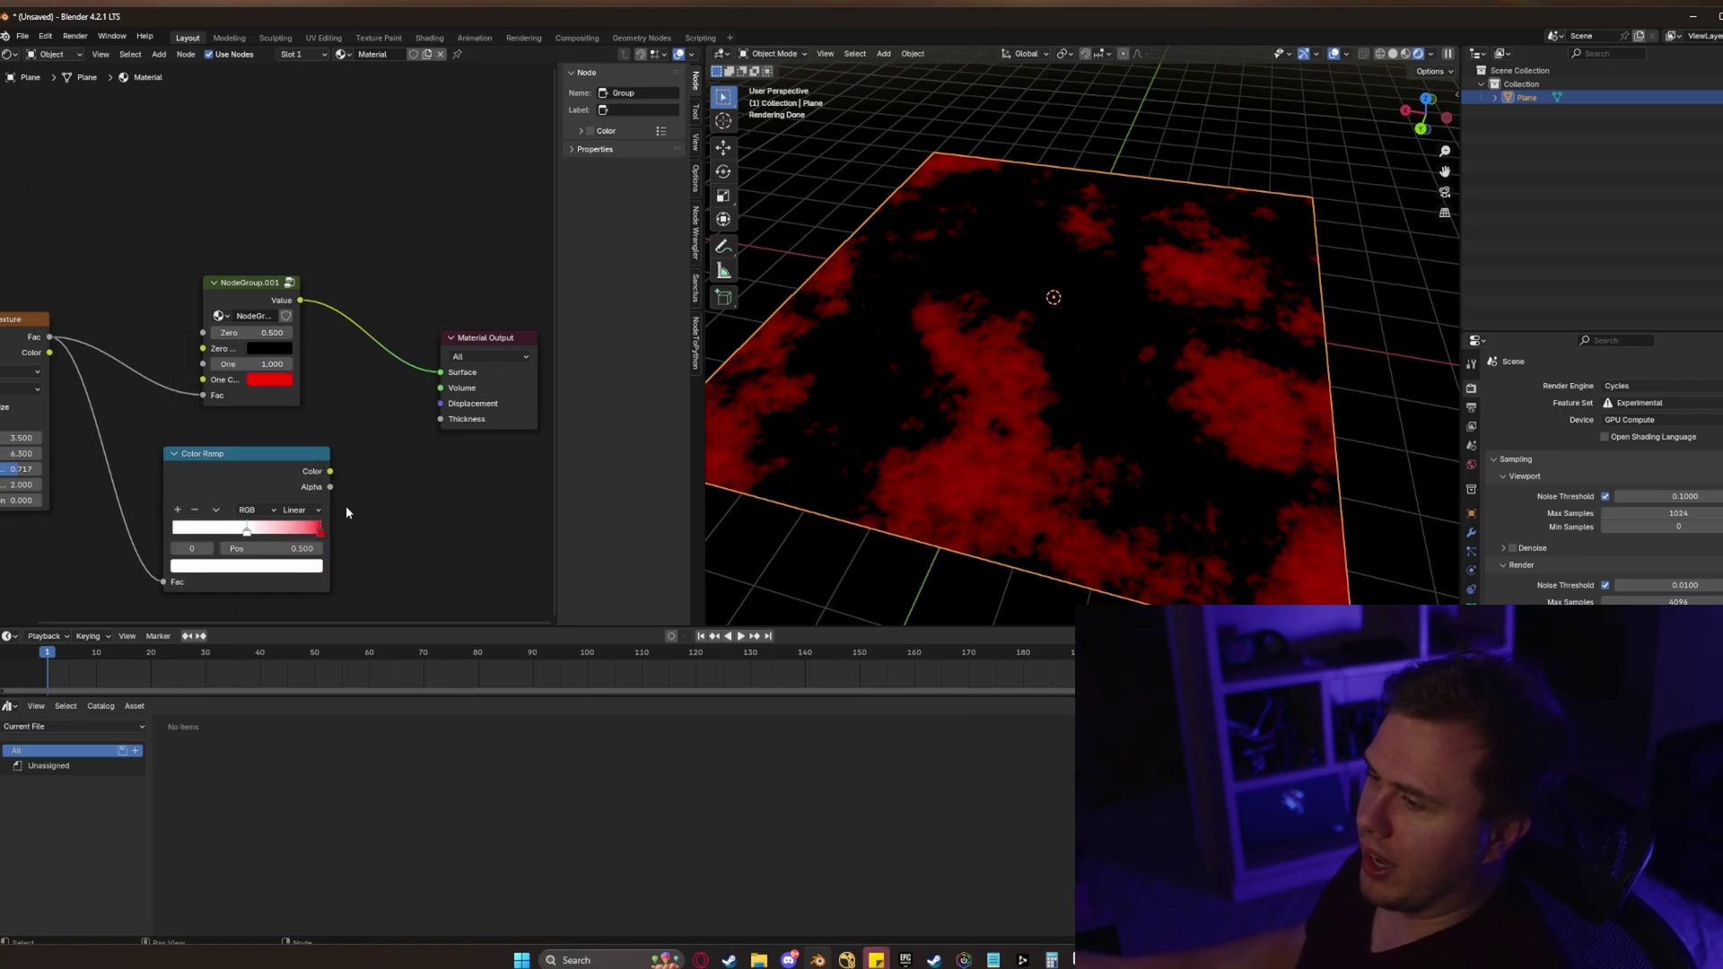
click(269, 348)
drag(388, 201, 387, 134)
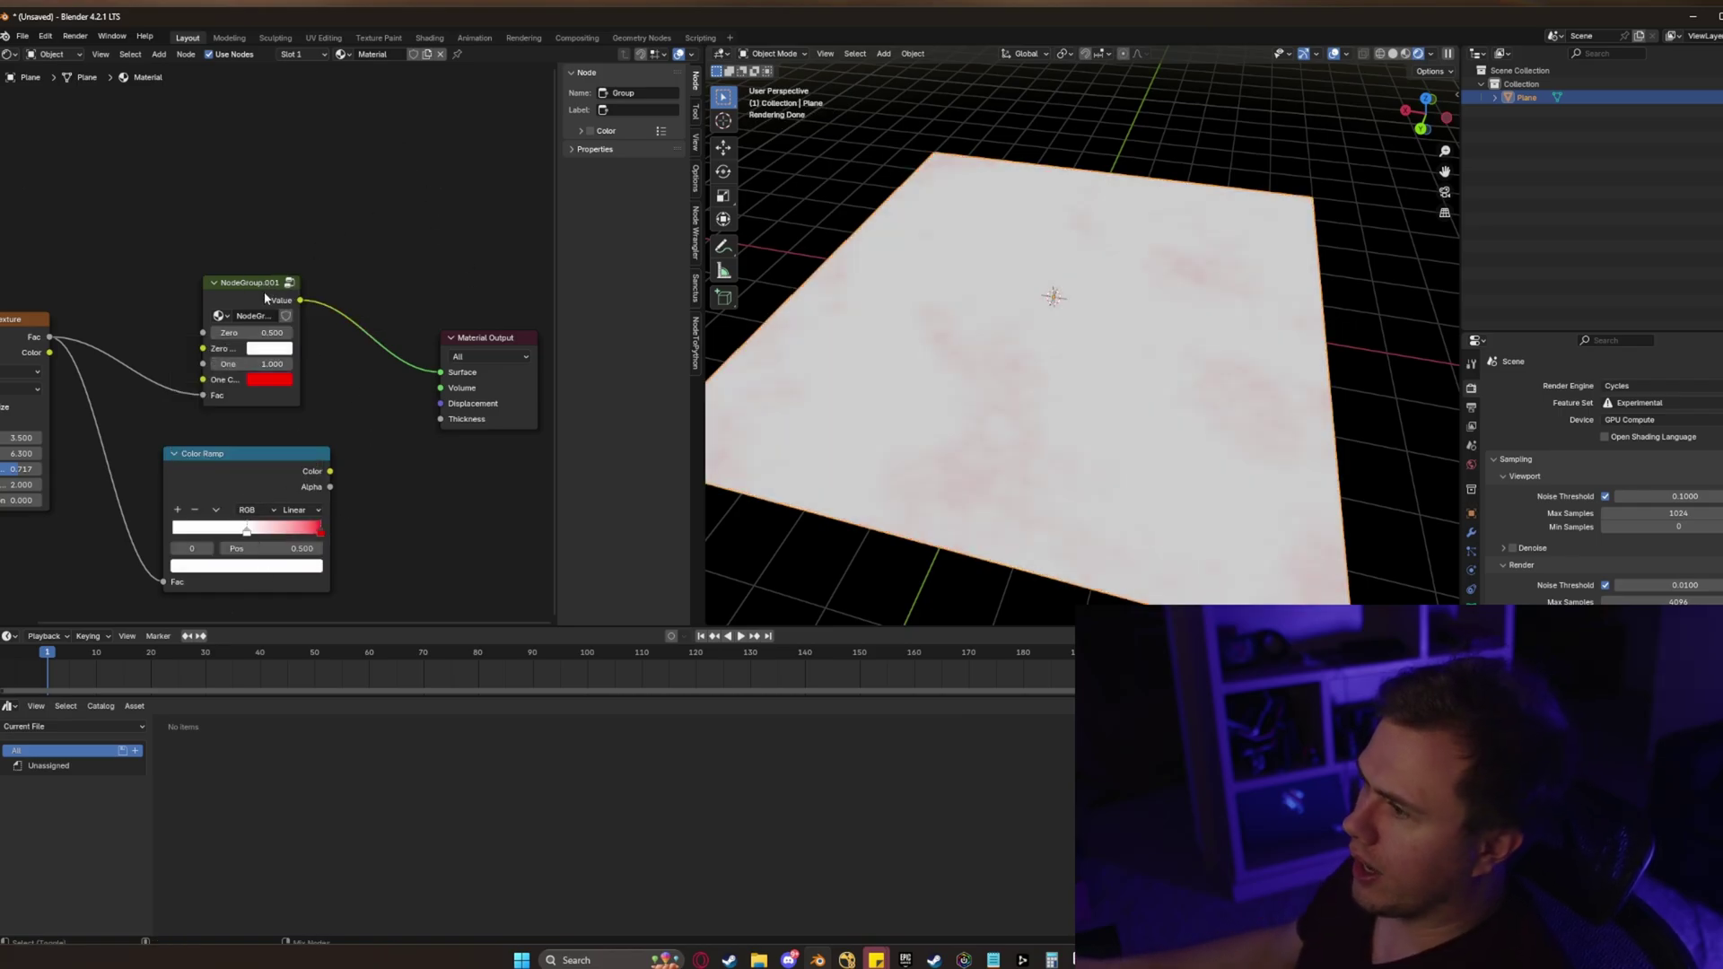
Move the Color Ramp's red stop to position 0.6 and preview the ramp on the plane
scroll(266, 298, up, 3)
drag(321, 530, 294, 531)
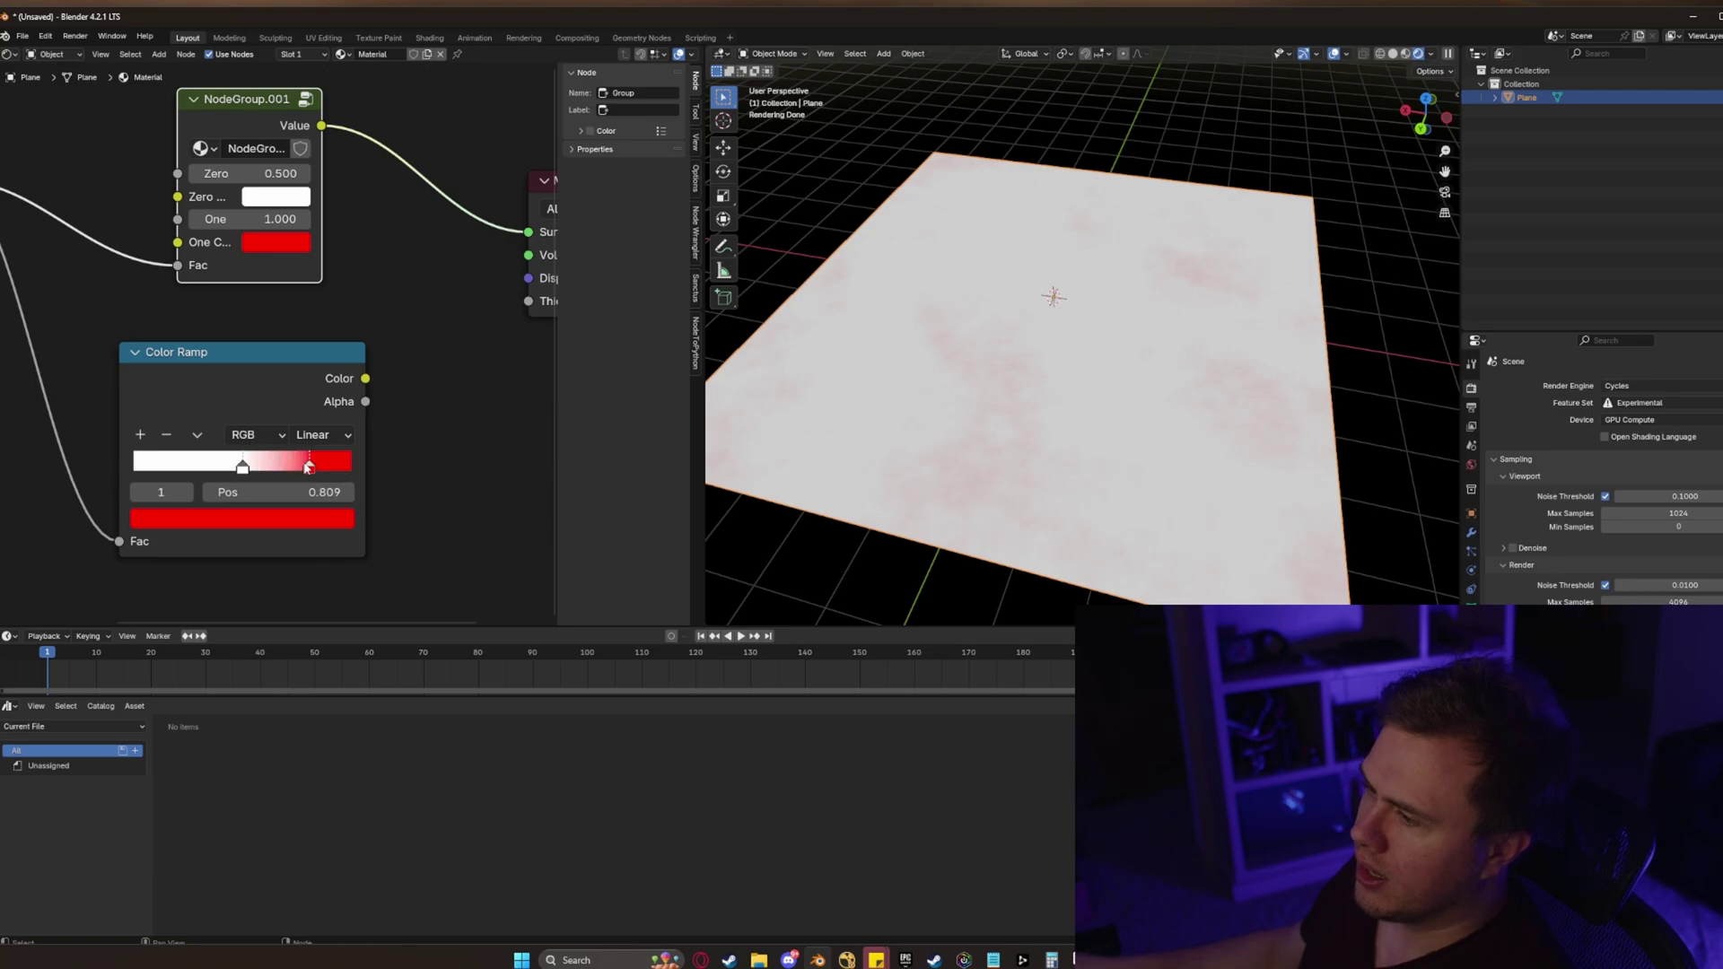
ctrl+shift+click(299, 363)
middle_drag(320, 327, 326, 415)
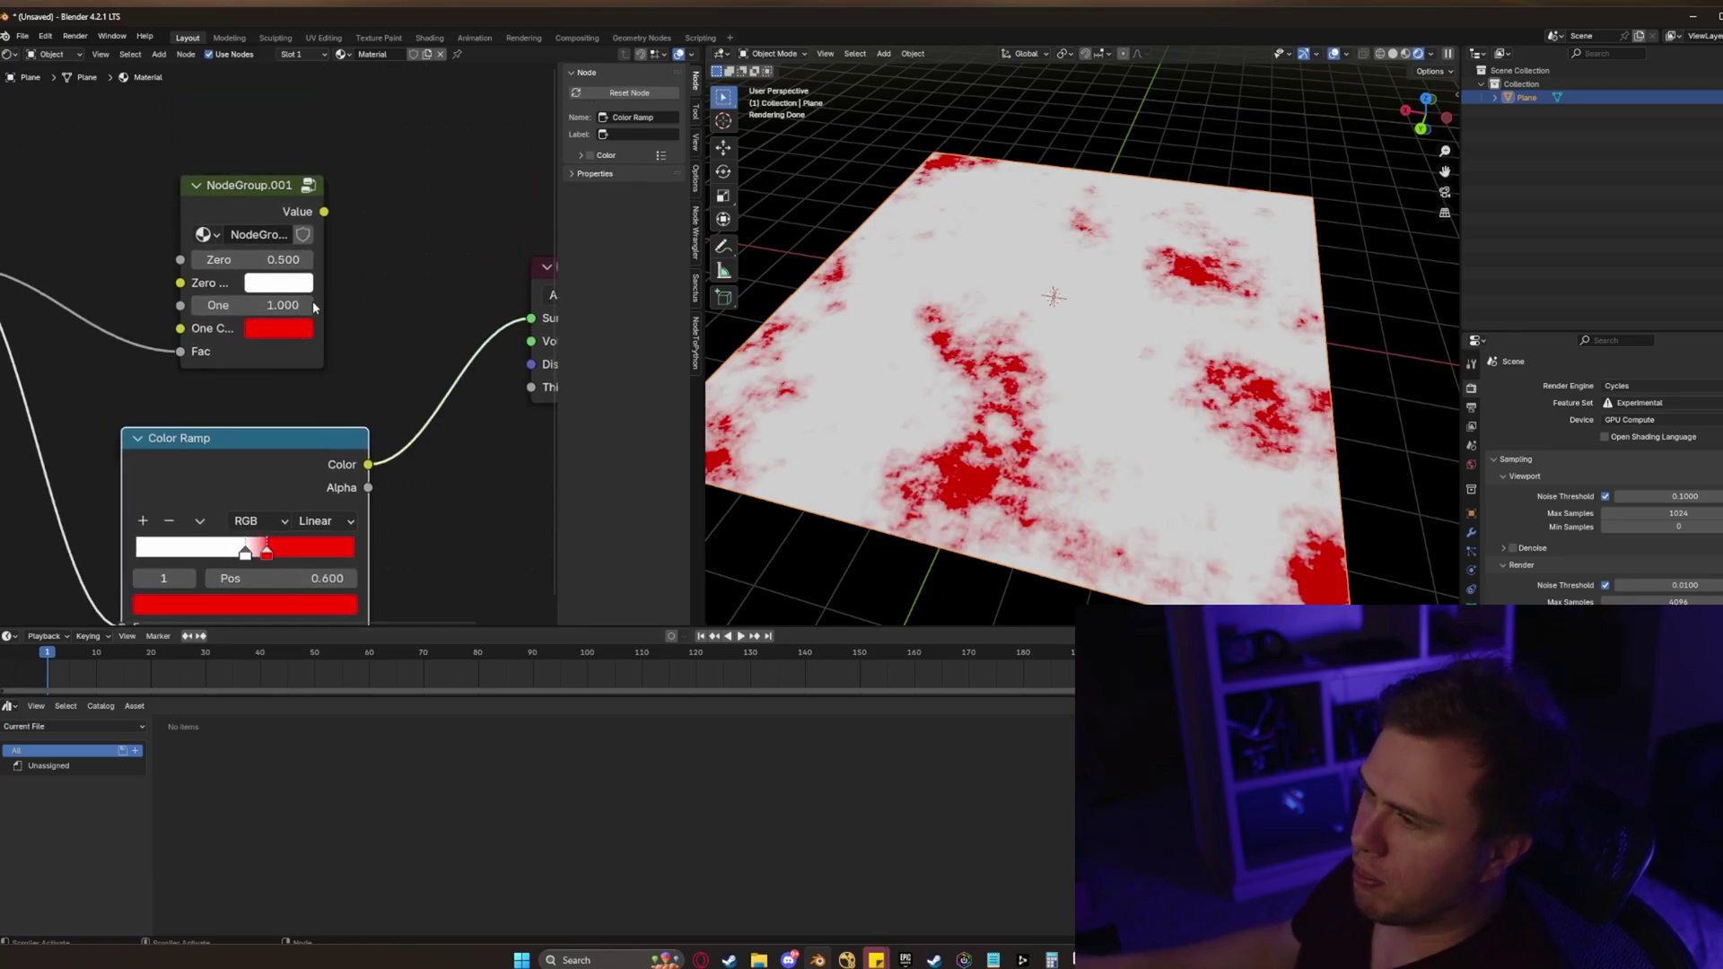
Set the custom node group's One value to 0.6 and preview the group on the plane
click(274, 306)
text(.6)
key(Return)
ctrl+shift+click(233, 198)
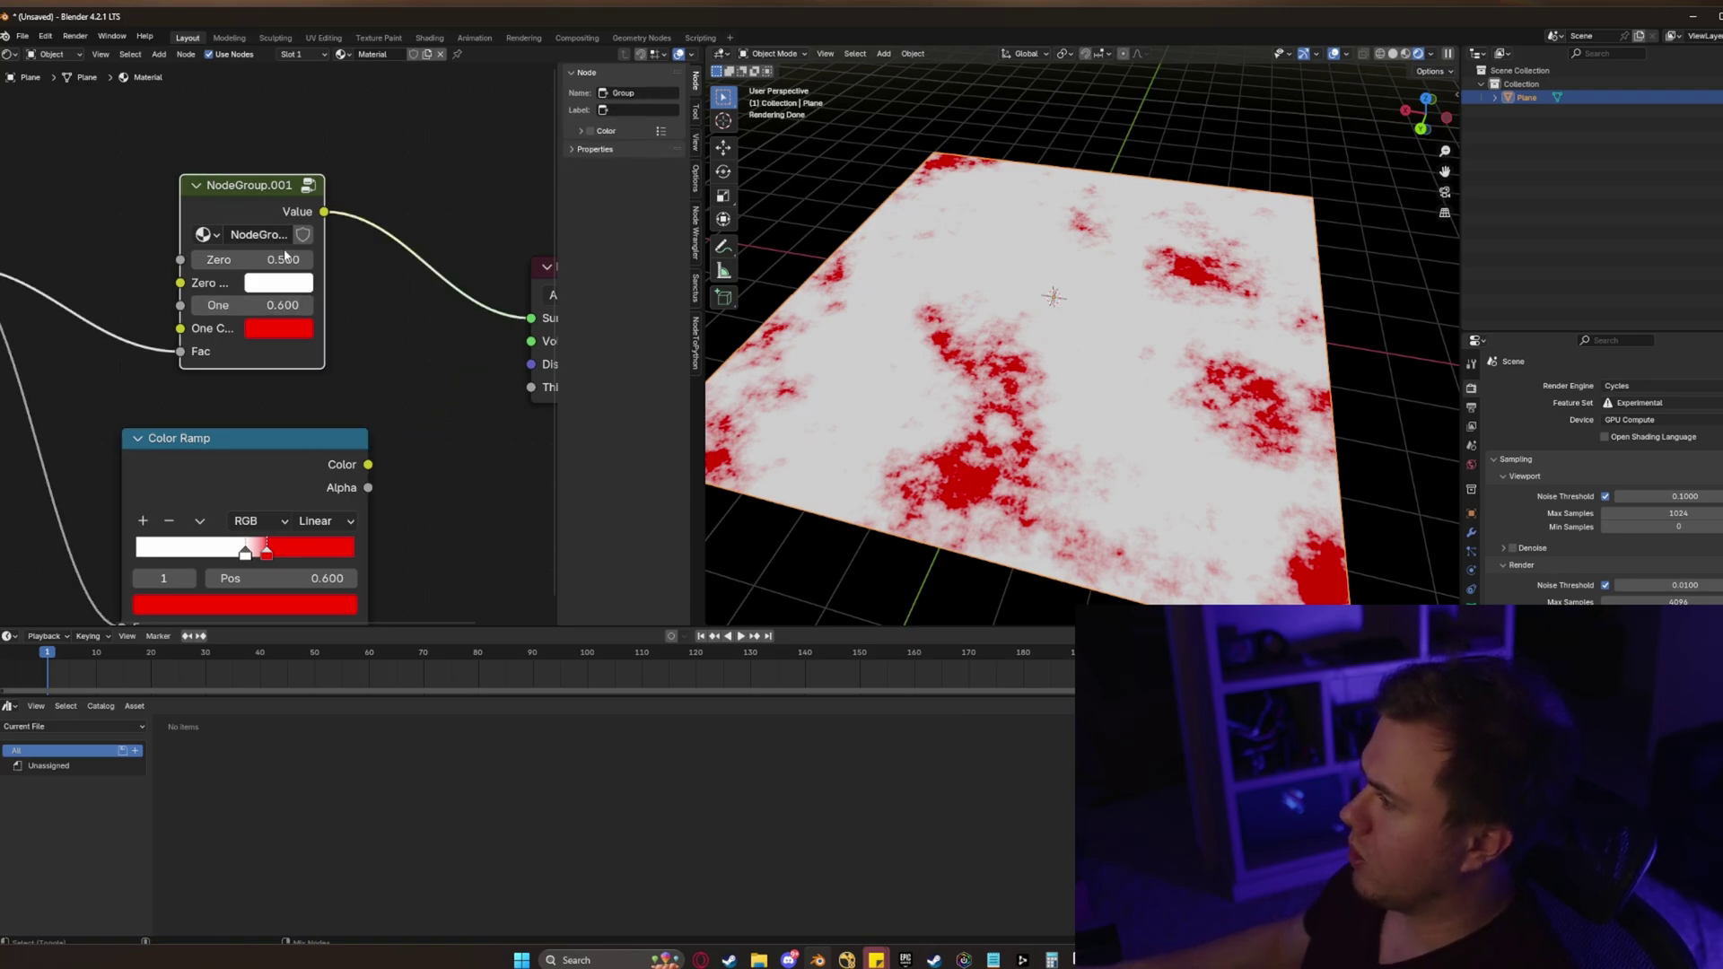
Add a Math node in the empty space below the Color Ramp
scroll(293, 363, down, 3)
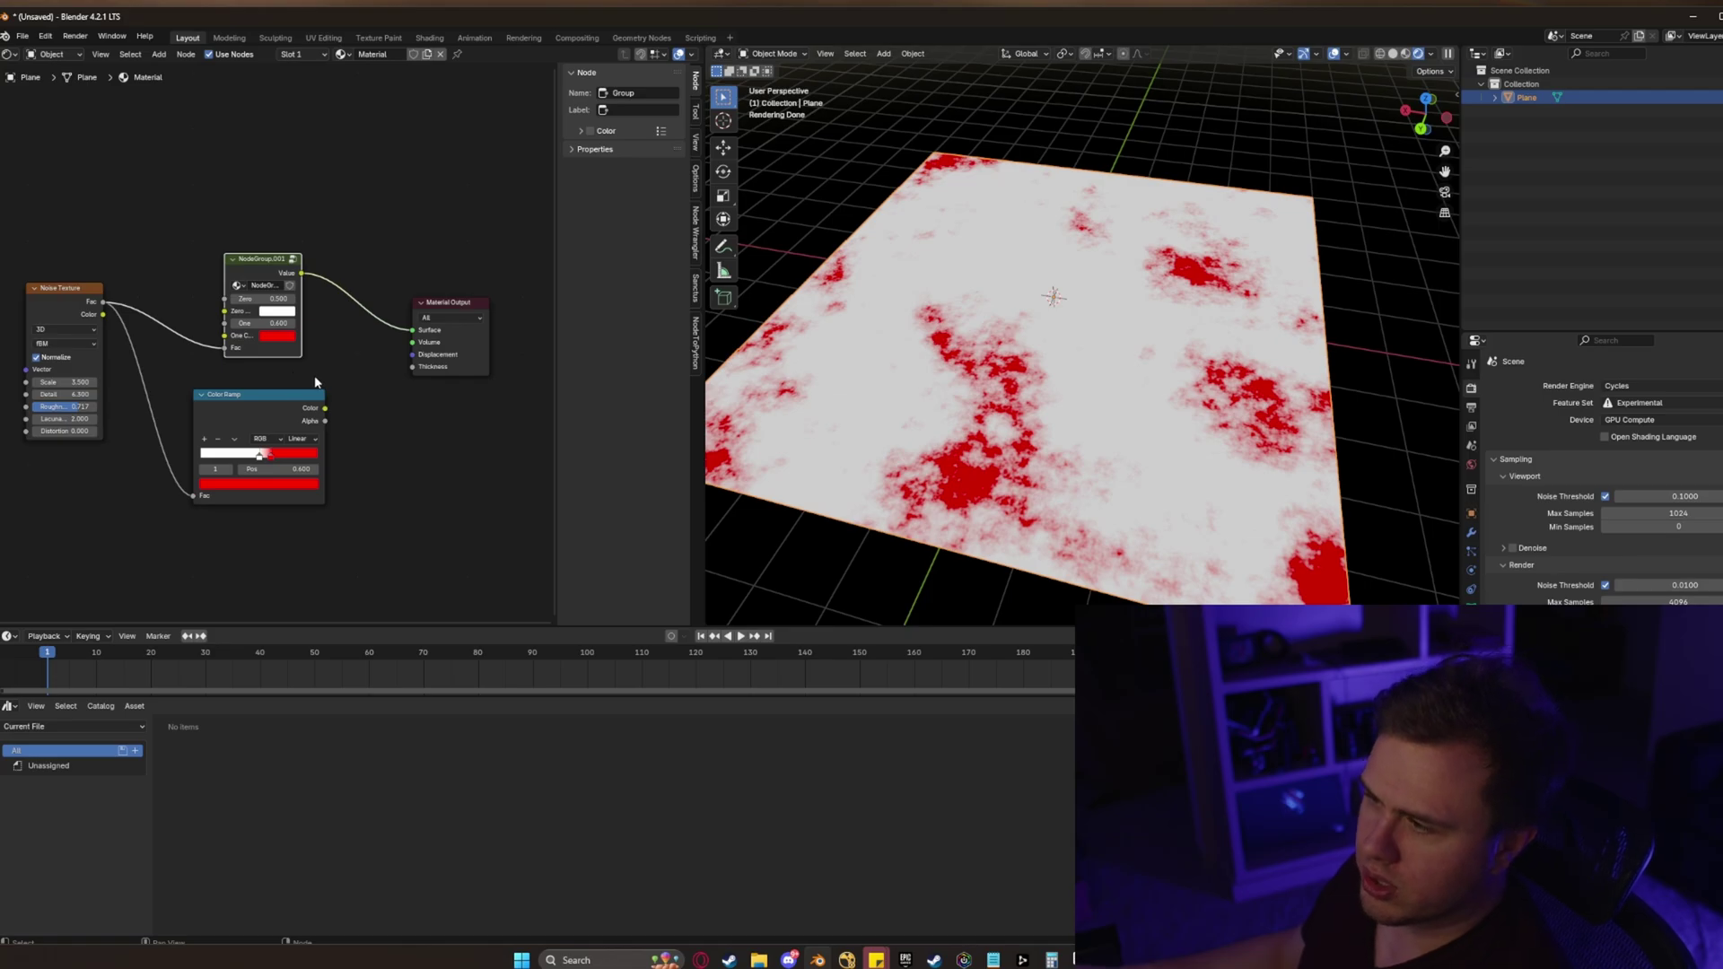
key(shift+a)
text(math)
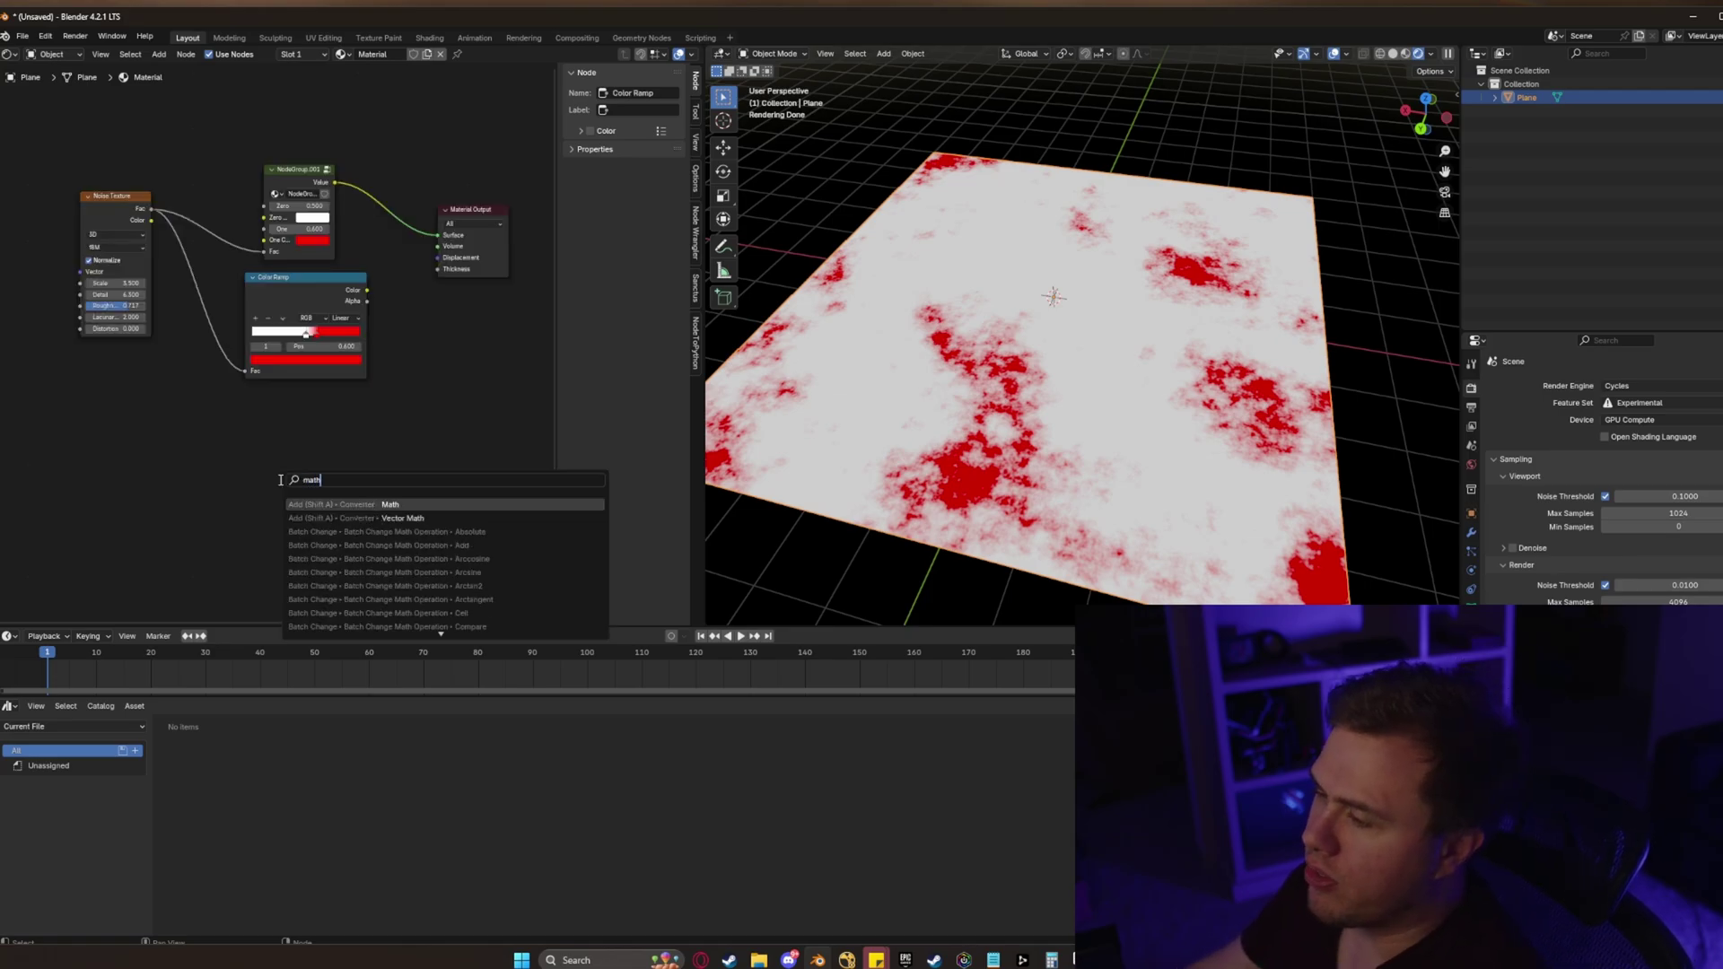
key(Return)
click(242, 465)
click(423, 499)
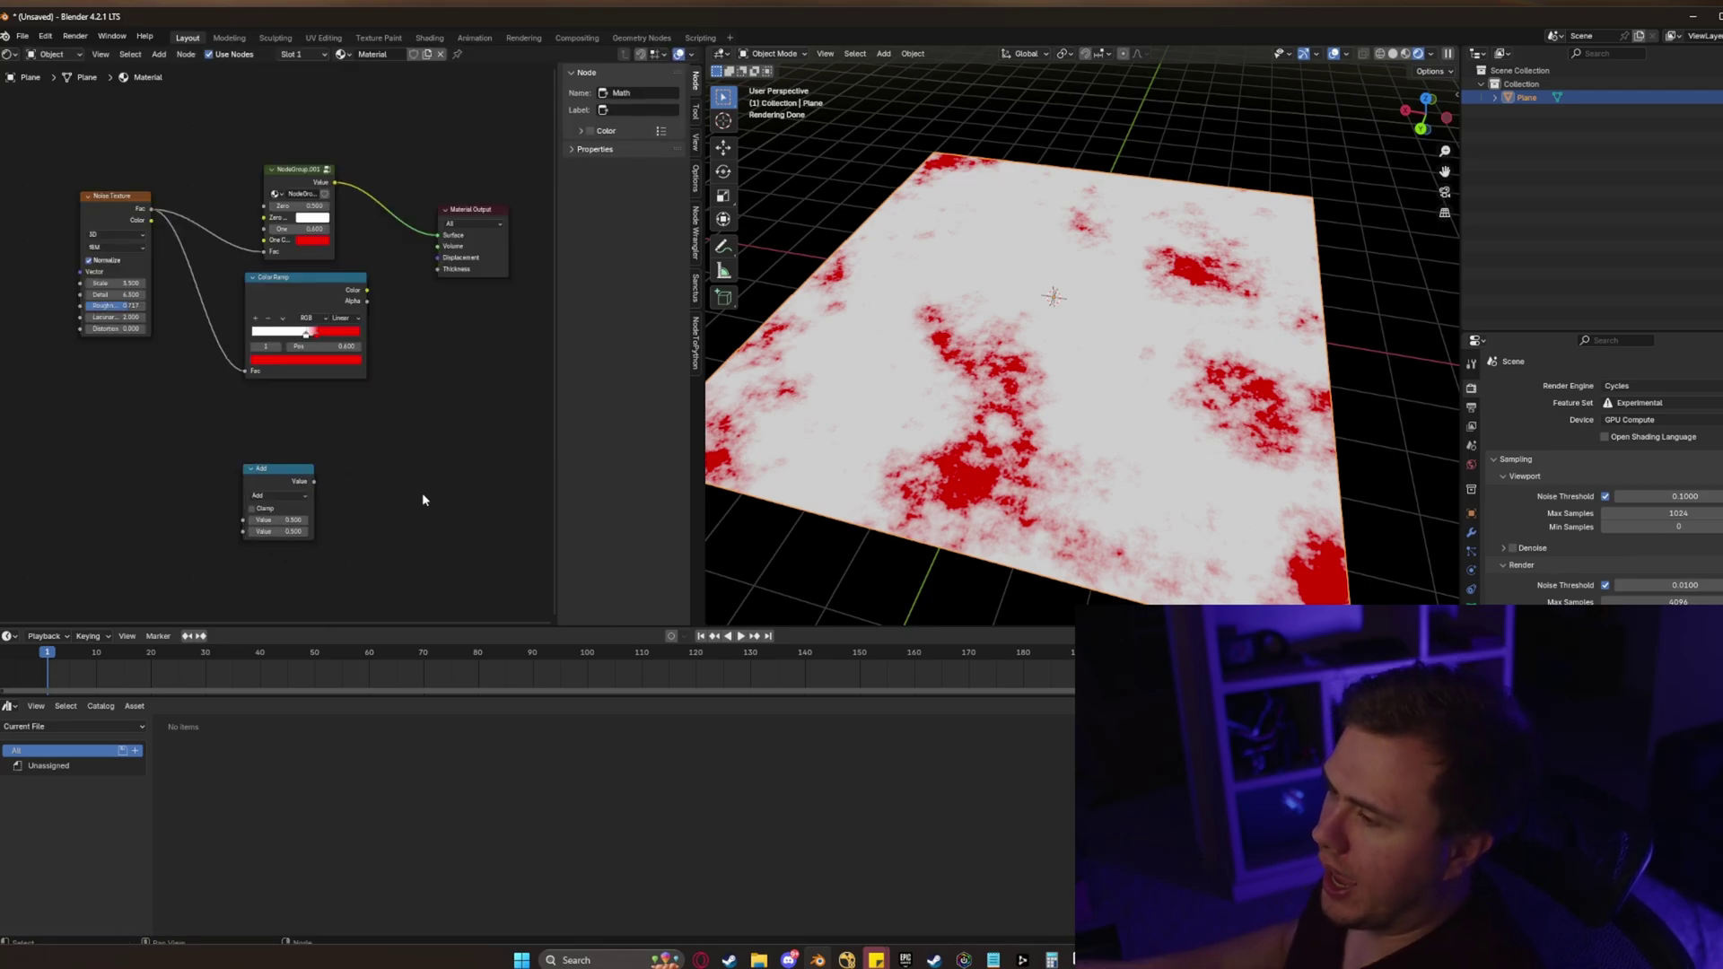
Add a Mix Color node beside the new Math node
key(shift+a)
text(mix)
key(Return)
click(366, 441)
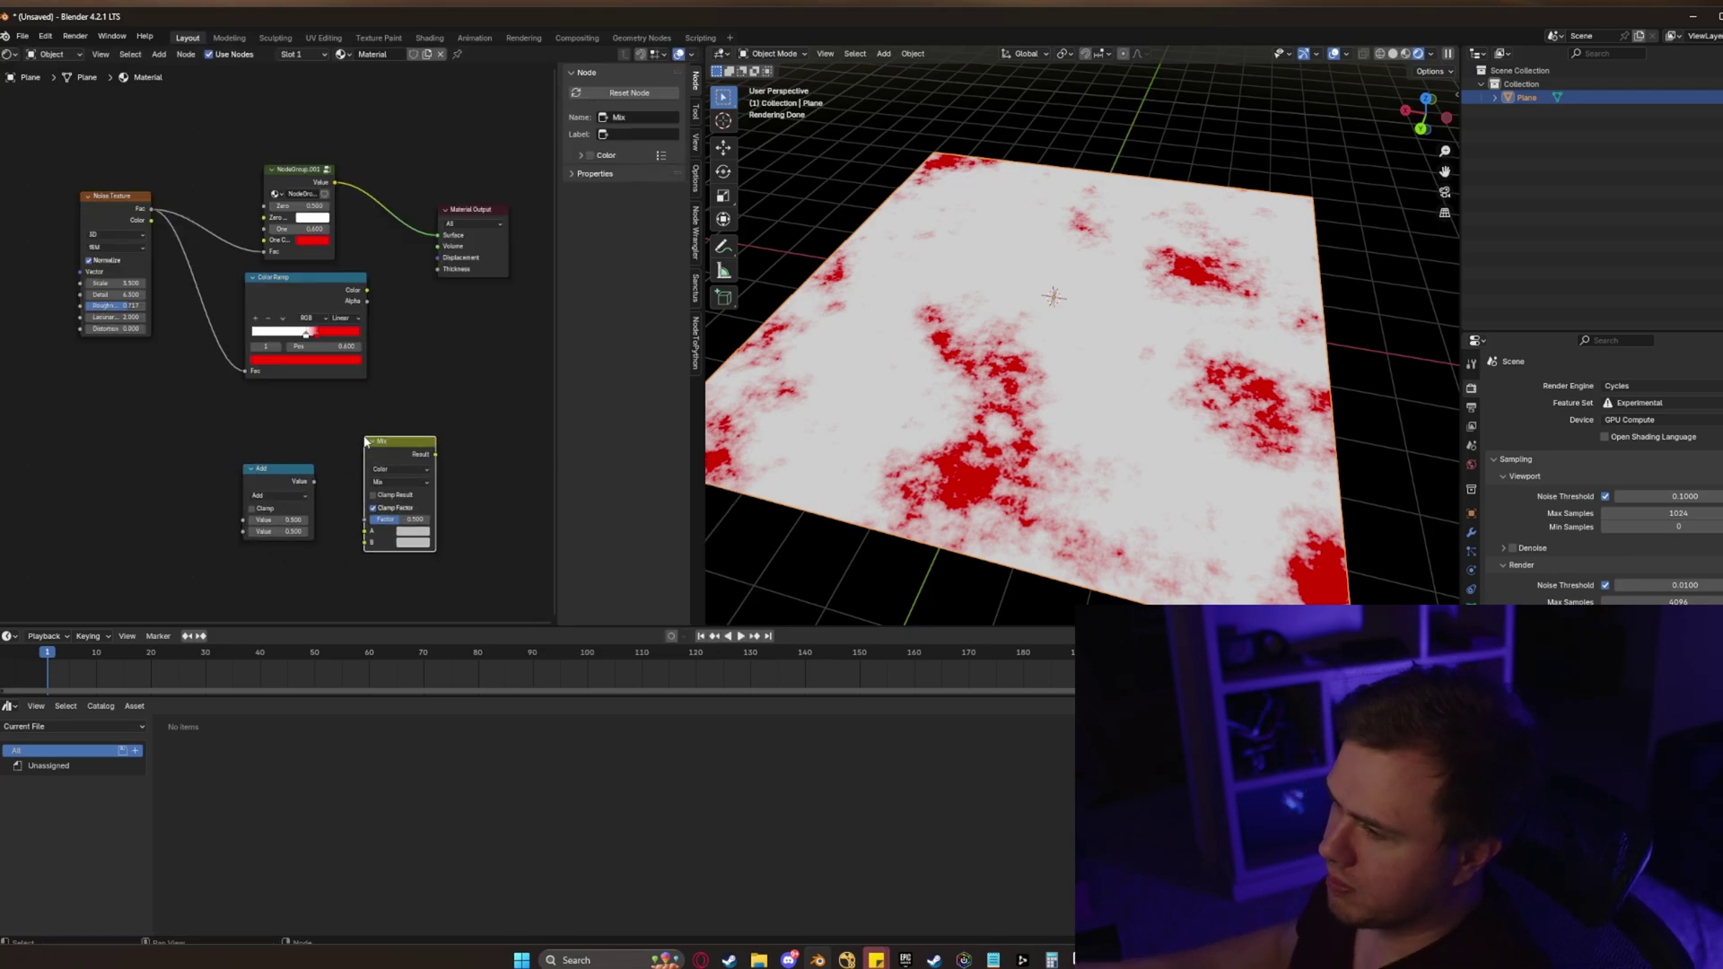
click(361, 457)
Move the Math node farther from the Mix node and set its operation to Subtract
click(280, 483)
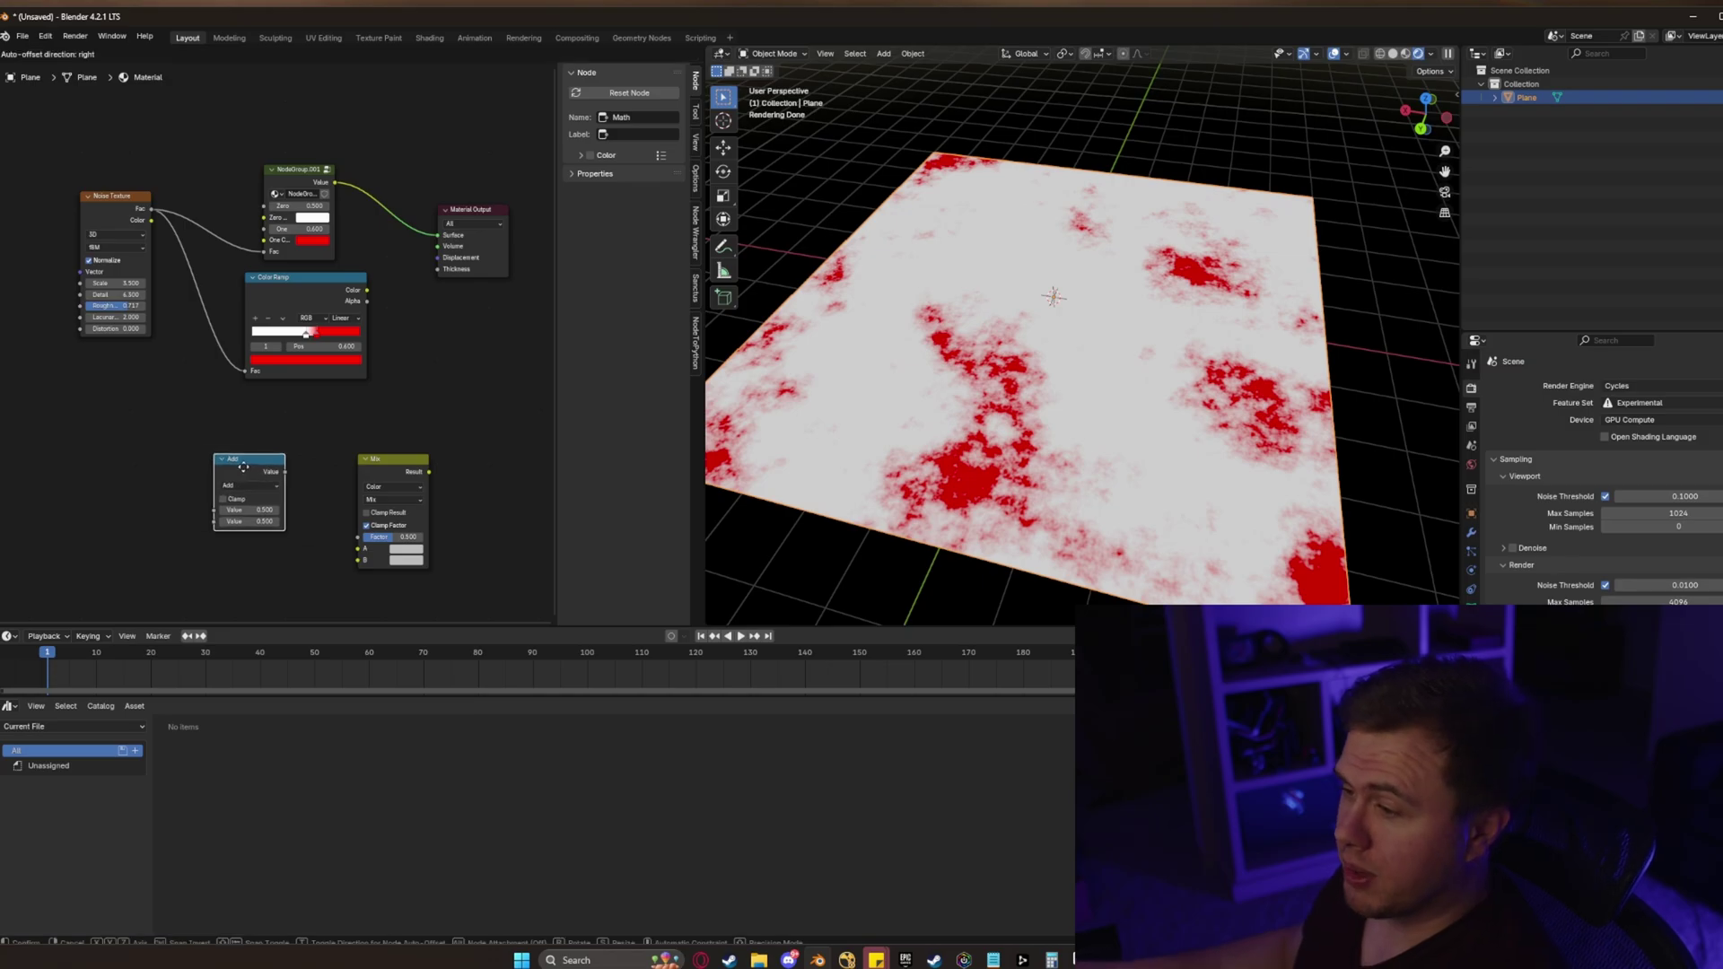
scroll(279, 478, up, 1)
click(268, 431)
click(283, 483)
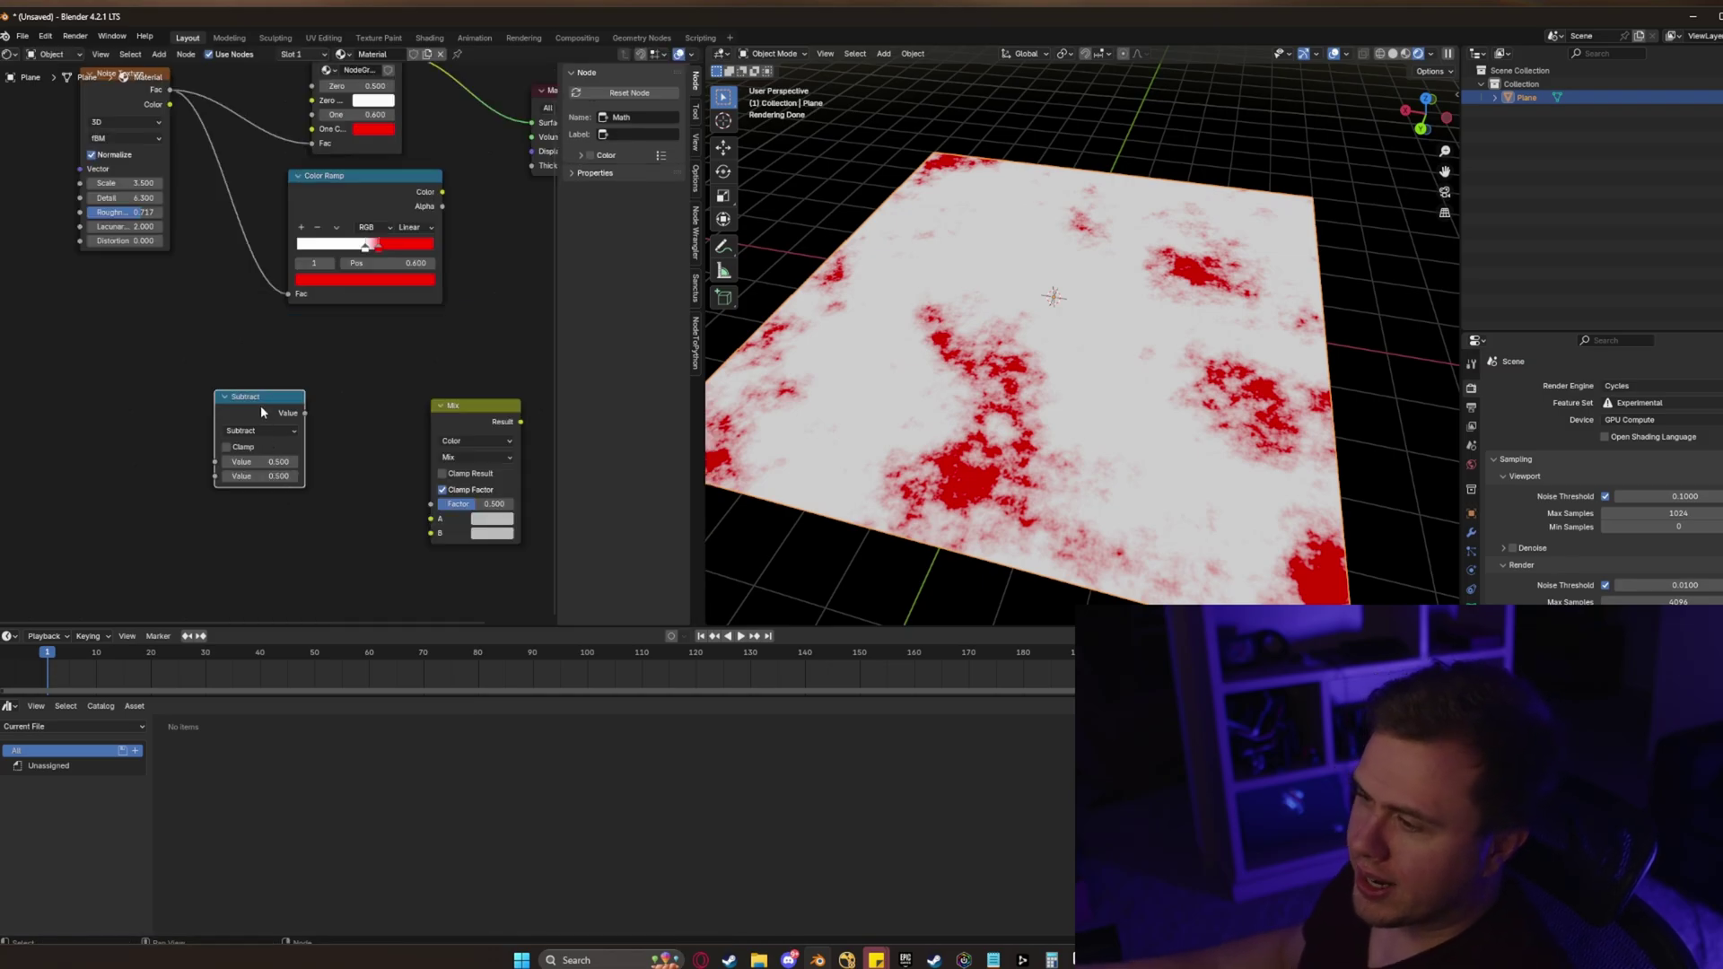
Duplicate the Subtract node twice, placing one copy below it and one before the Mix node set to Divide
click(268, 407)
key(shift+d)
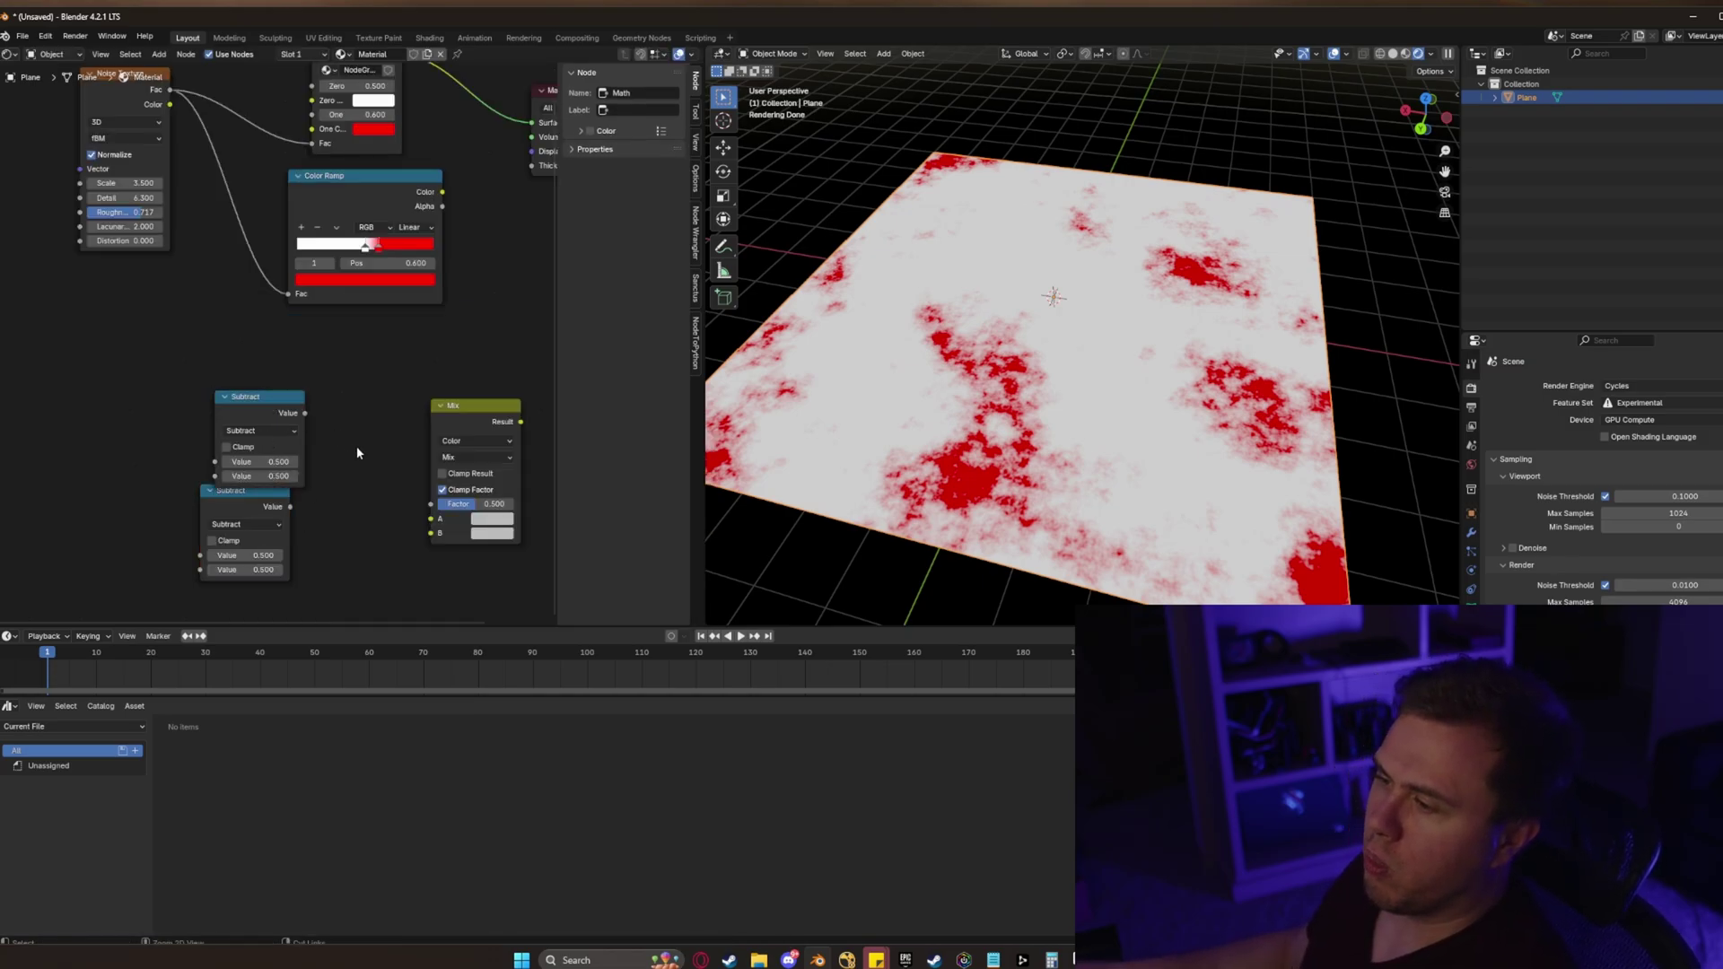
click(358, 446)
click(375, 438)
click(382, 513)
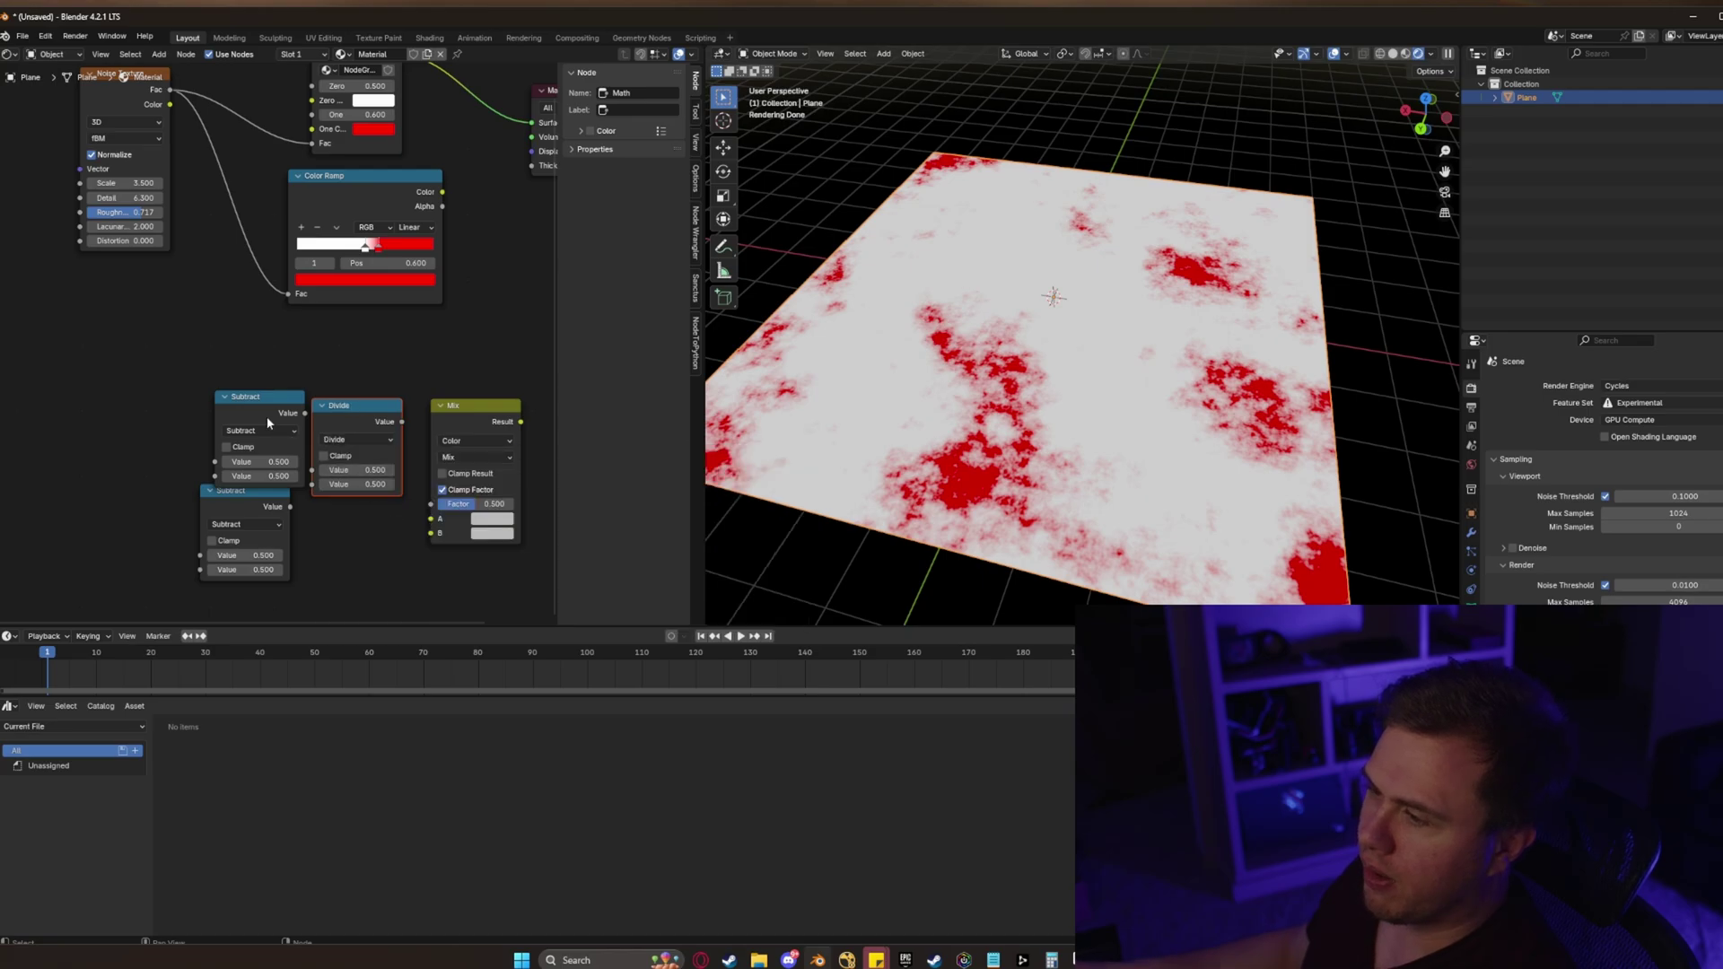
Connect both Subtract nodes to the Divide node's two values, and the Divide result to the Mix node's Factor
drag(266, 416, 249, 384)
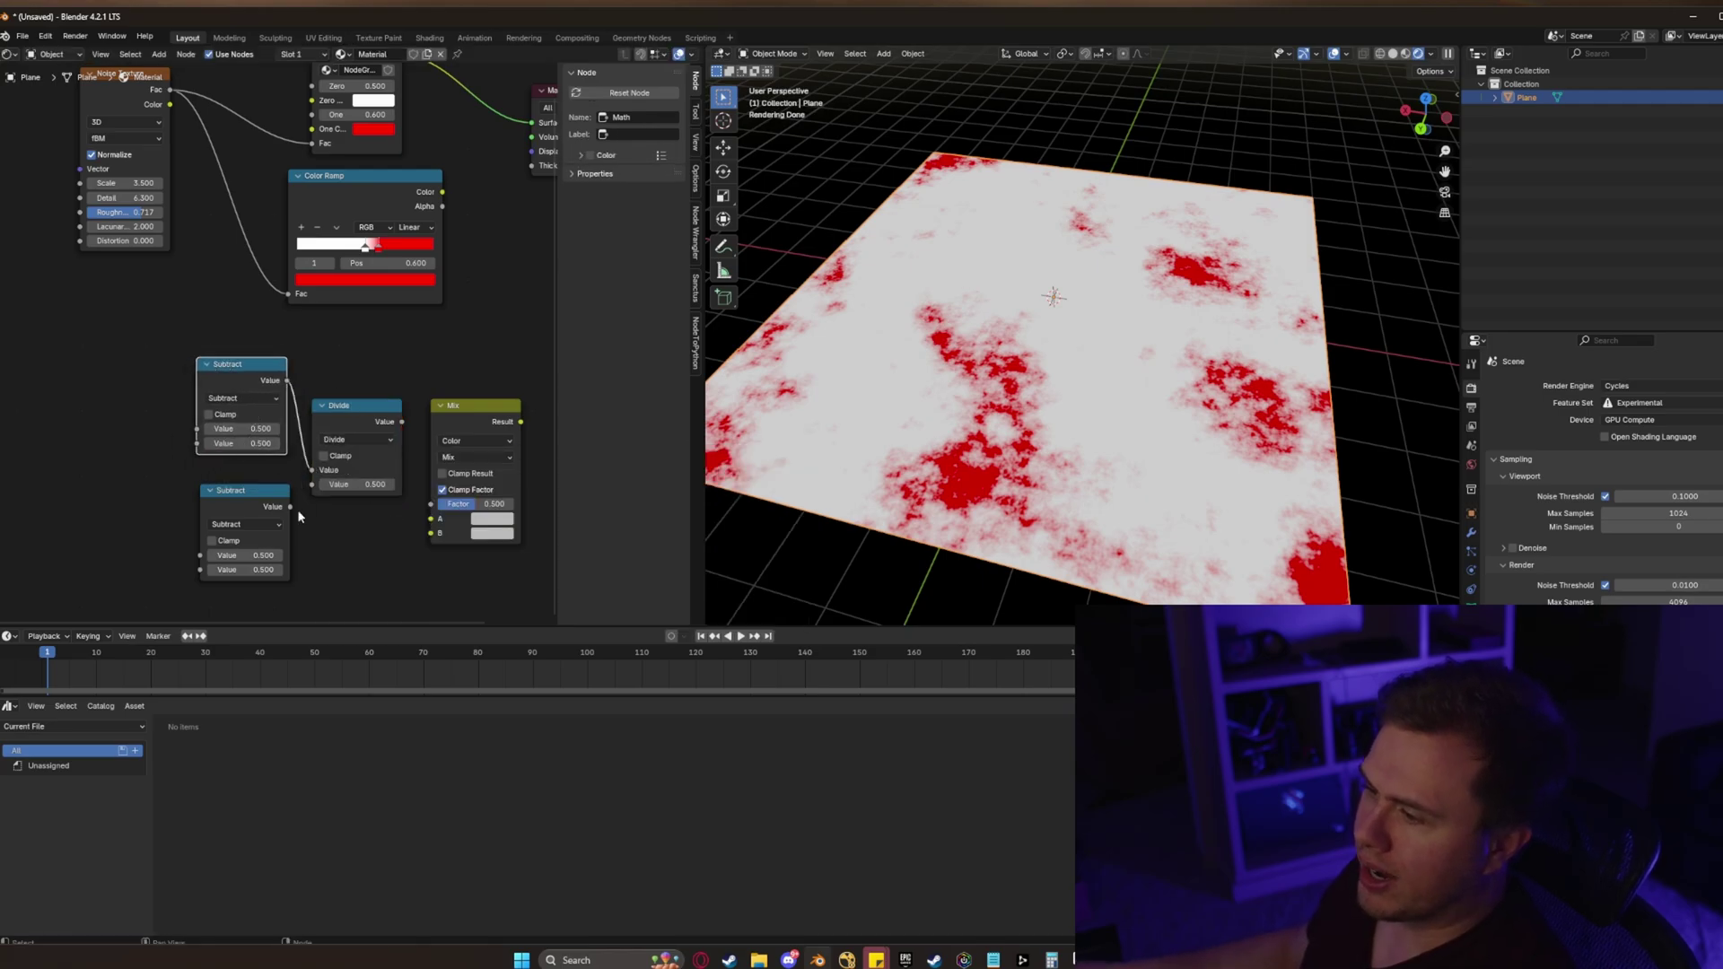
drag(291, 507, 316, 491)
drag(402, 423, 287, 412)
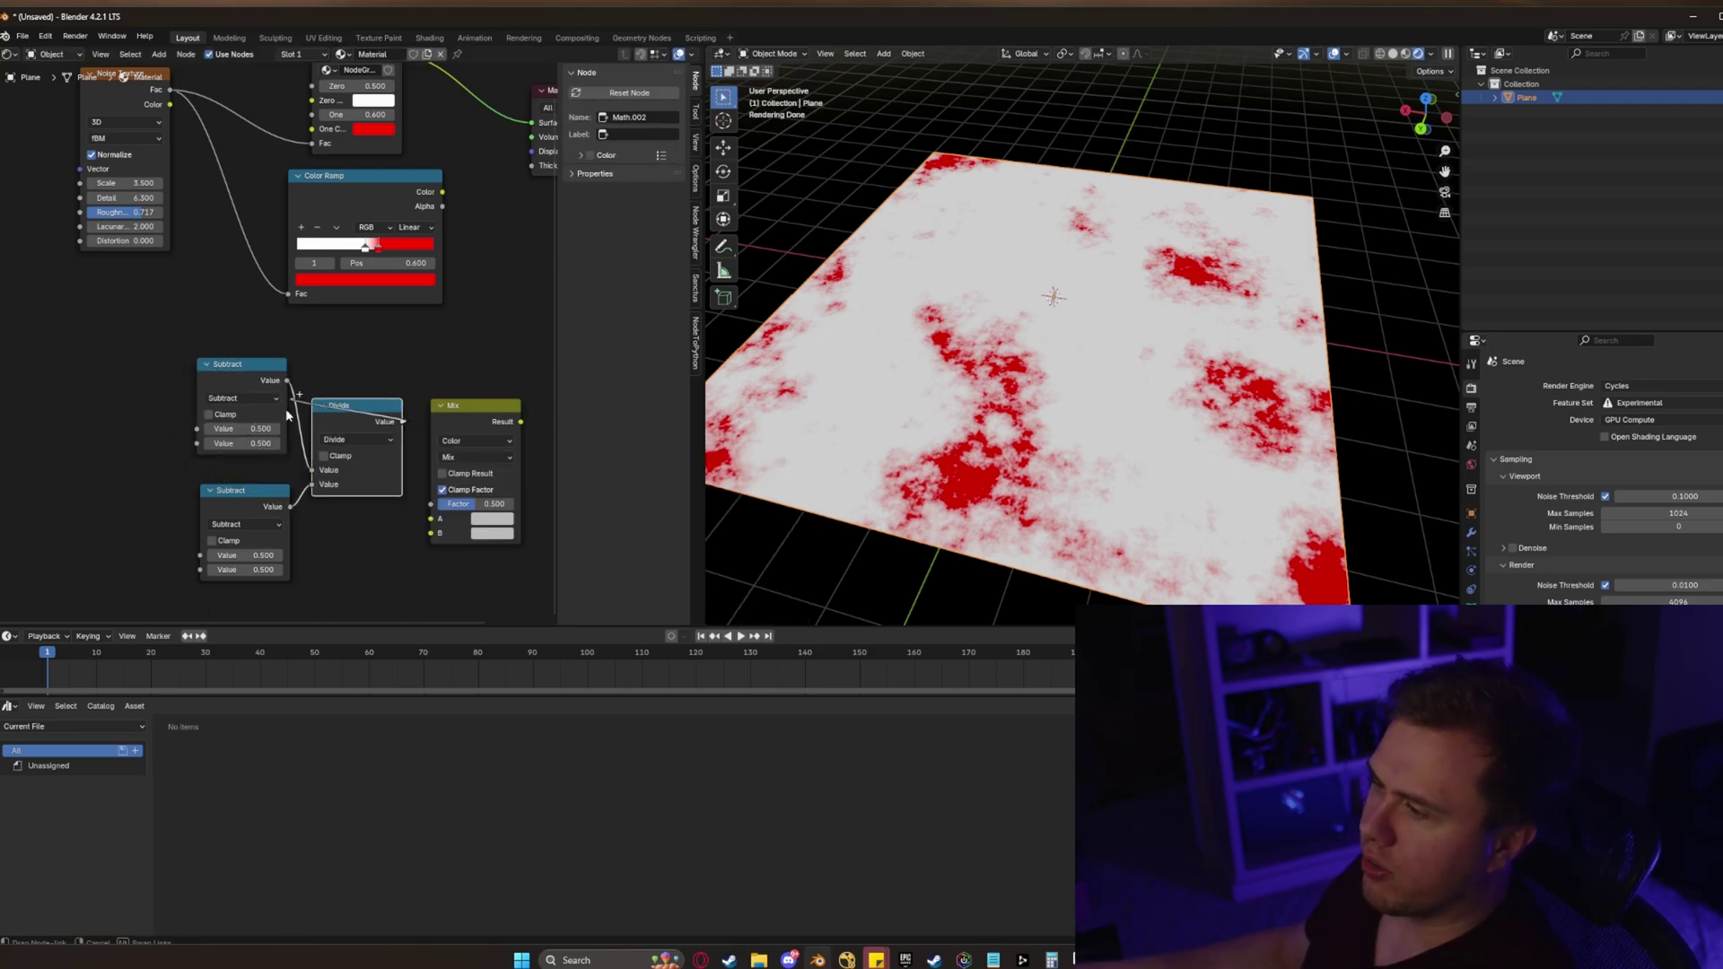
middle_drag(423, 563, 390, 547)
scroll(341, 518, down, 3)
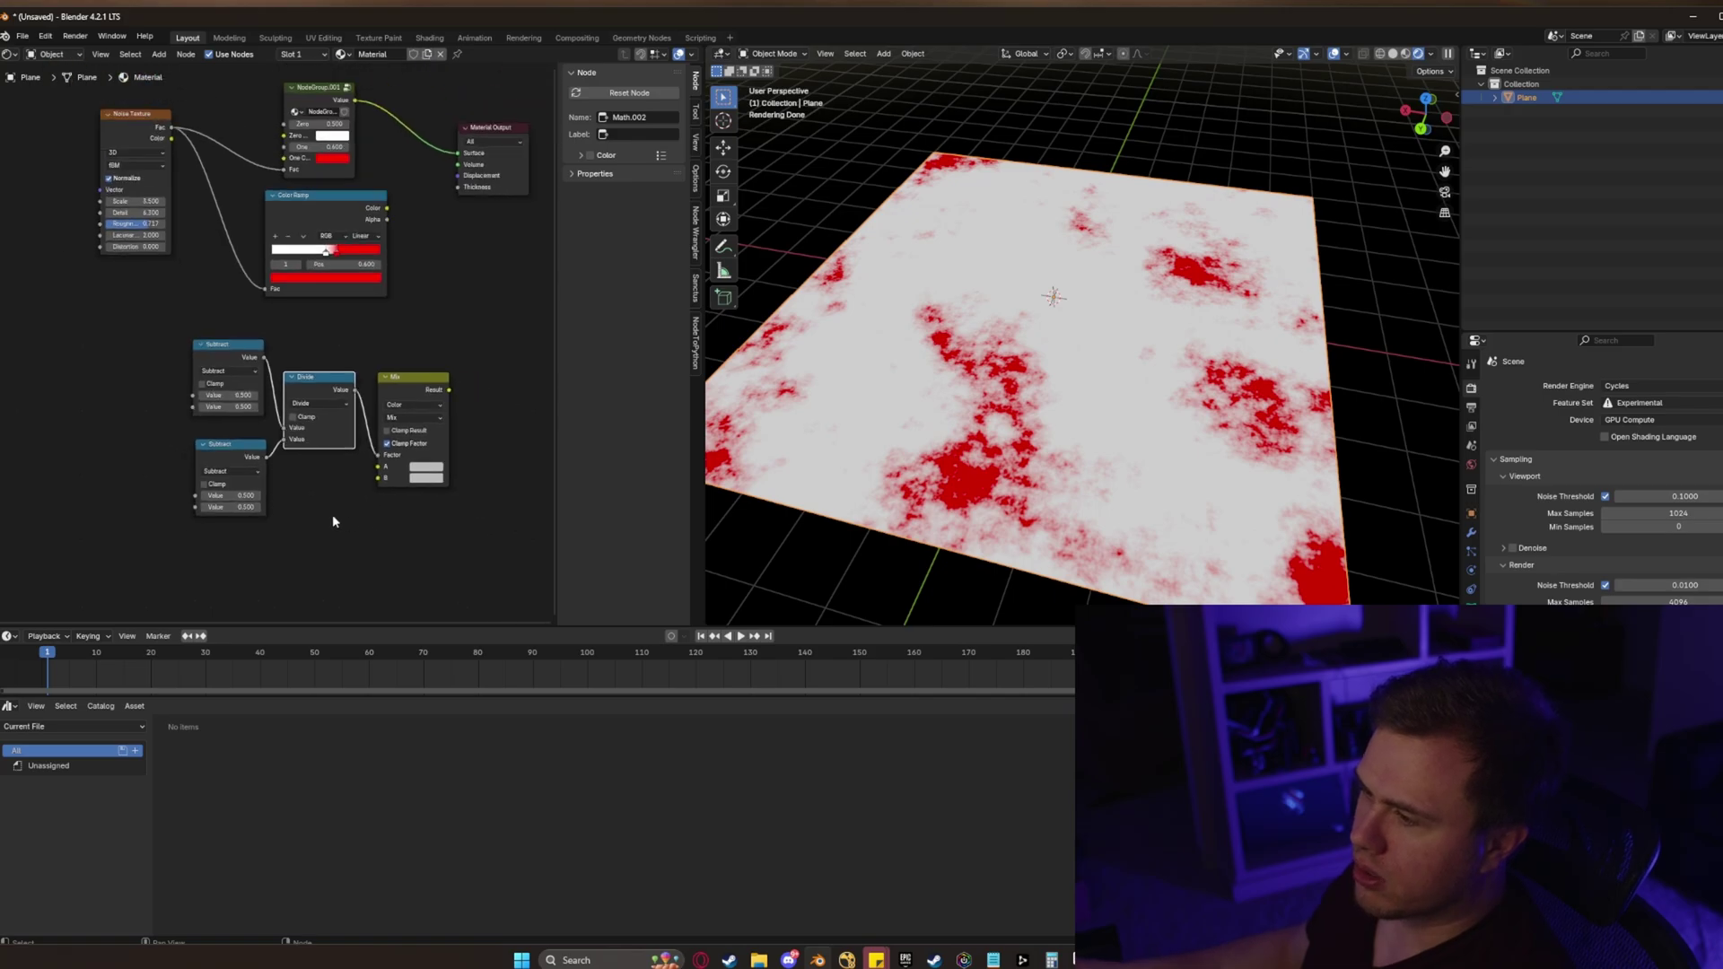
Combine the two Subtract nodes, the Divide node and the Mix node into a new node group
middle_drag(453, 343, 460, 377)
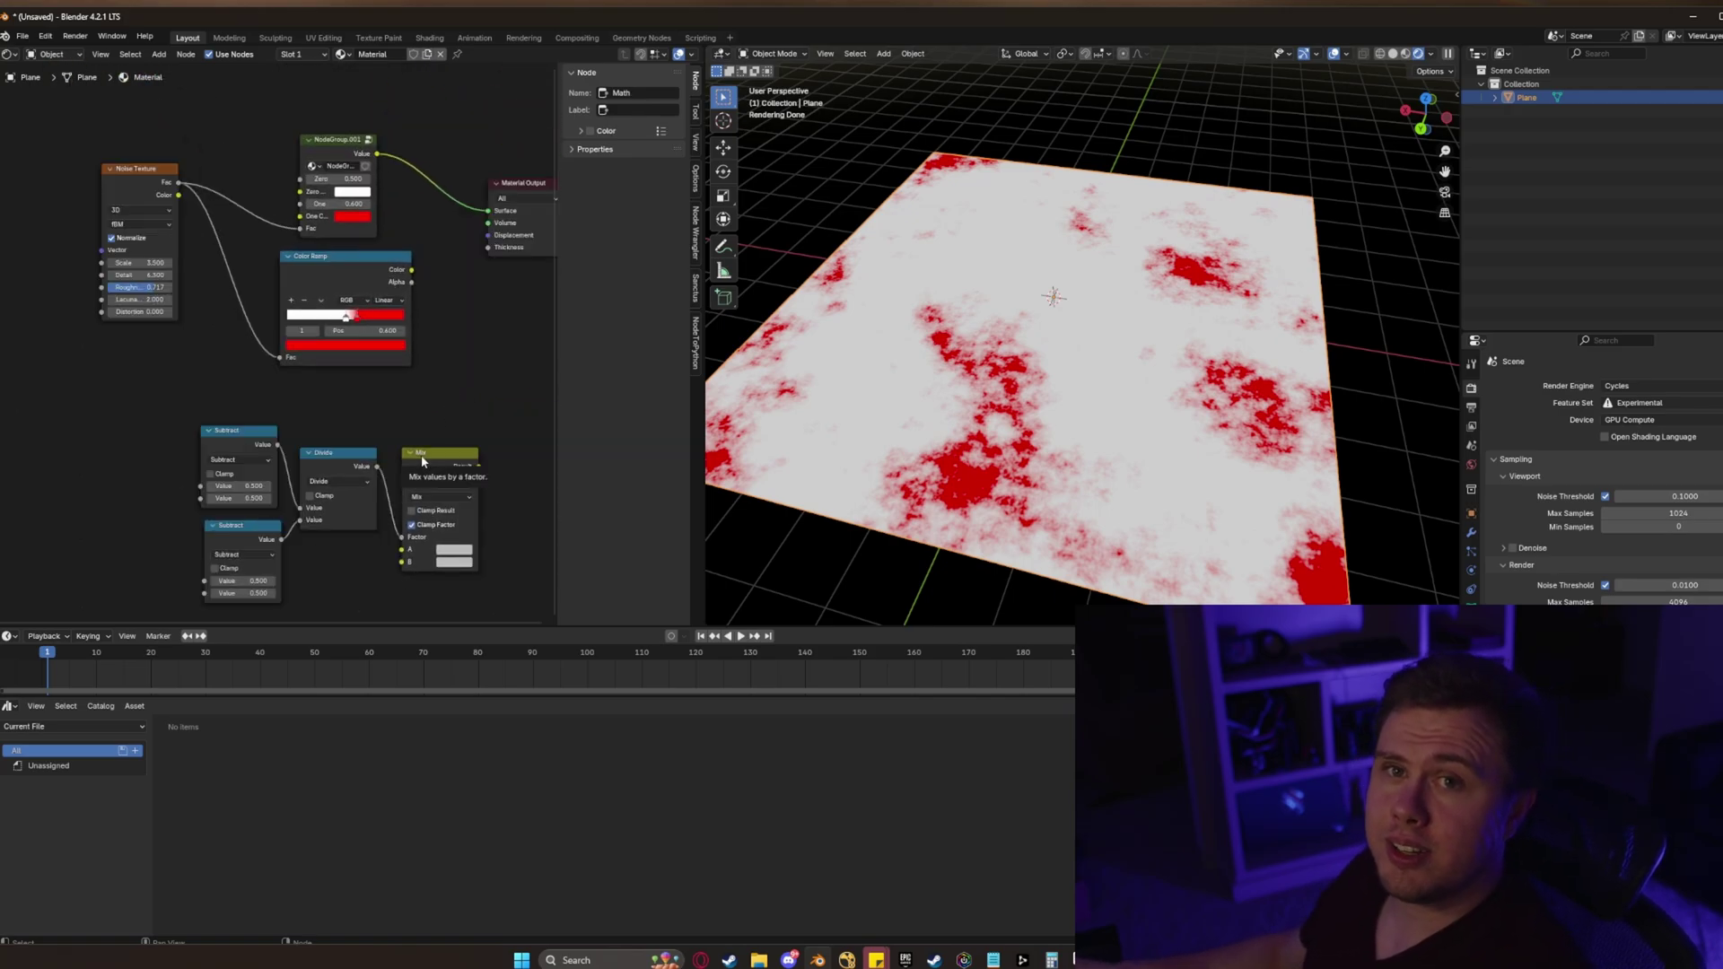
drag(165, 366, 471, 579)
key(ctrl+g)
click(326, 495)
middle_drag(303, 485, 423, 537)
scroll(423, 537, up, 1)
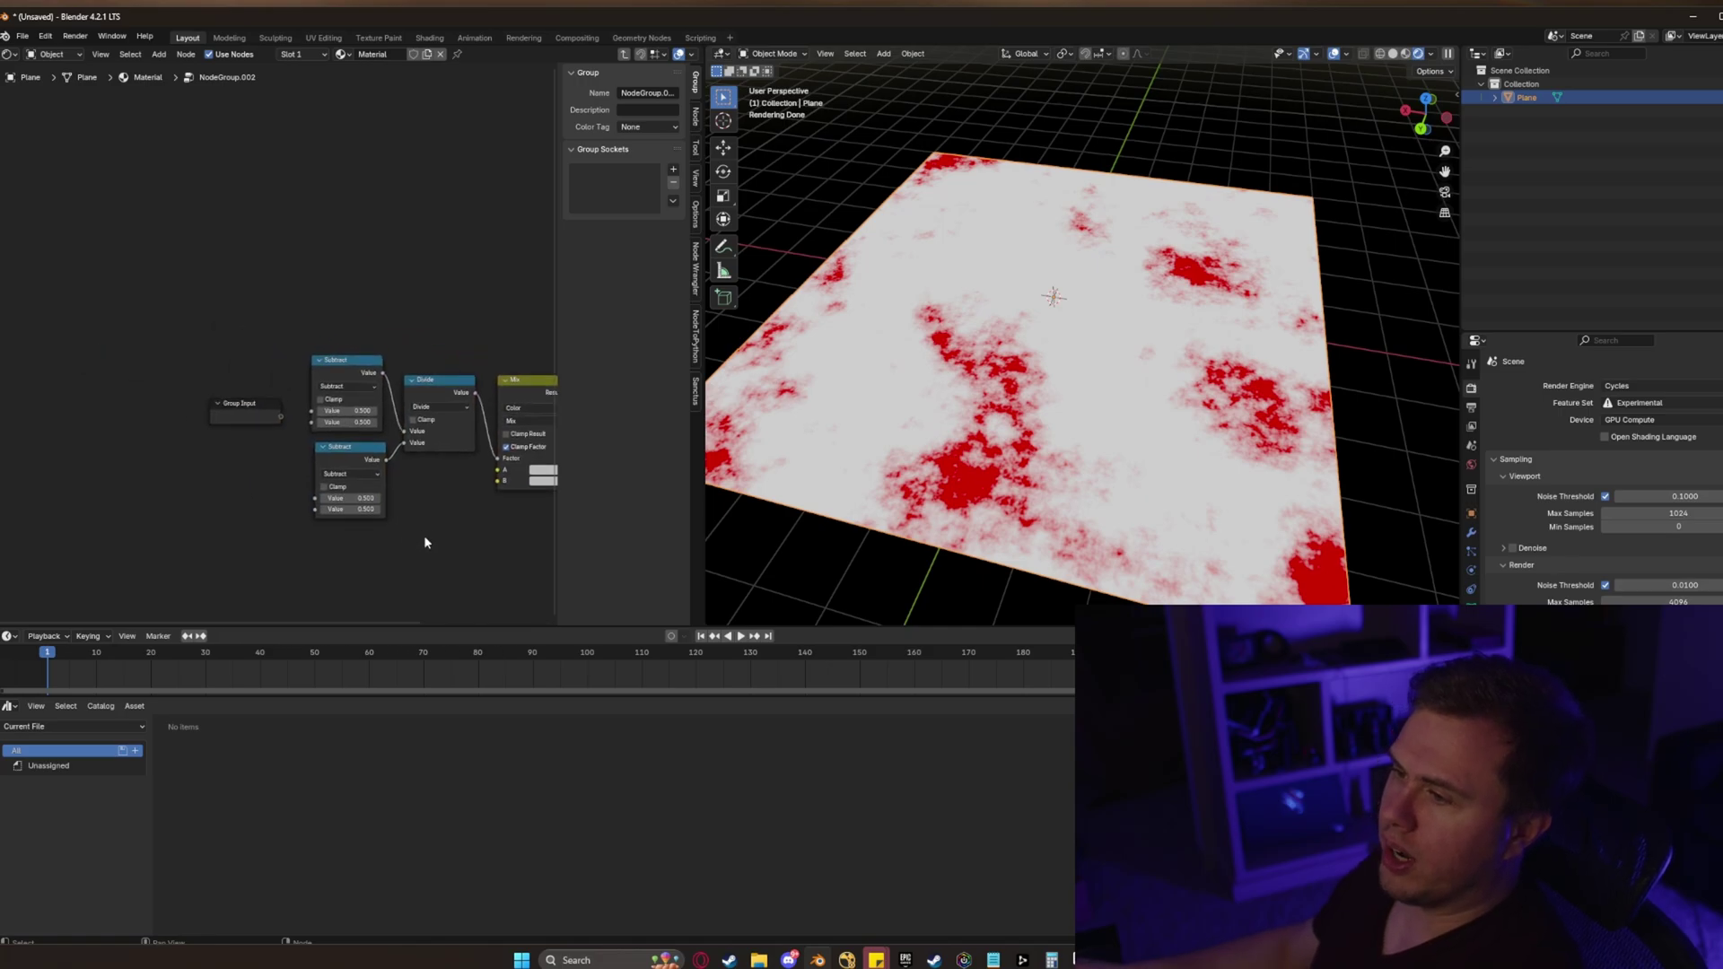
Move the Group Input node farther away from the Subtract nodes
drag(251, 416, 189, 400)
scroll(216, 398, up, 3)
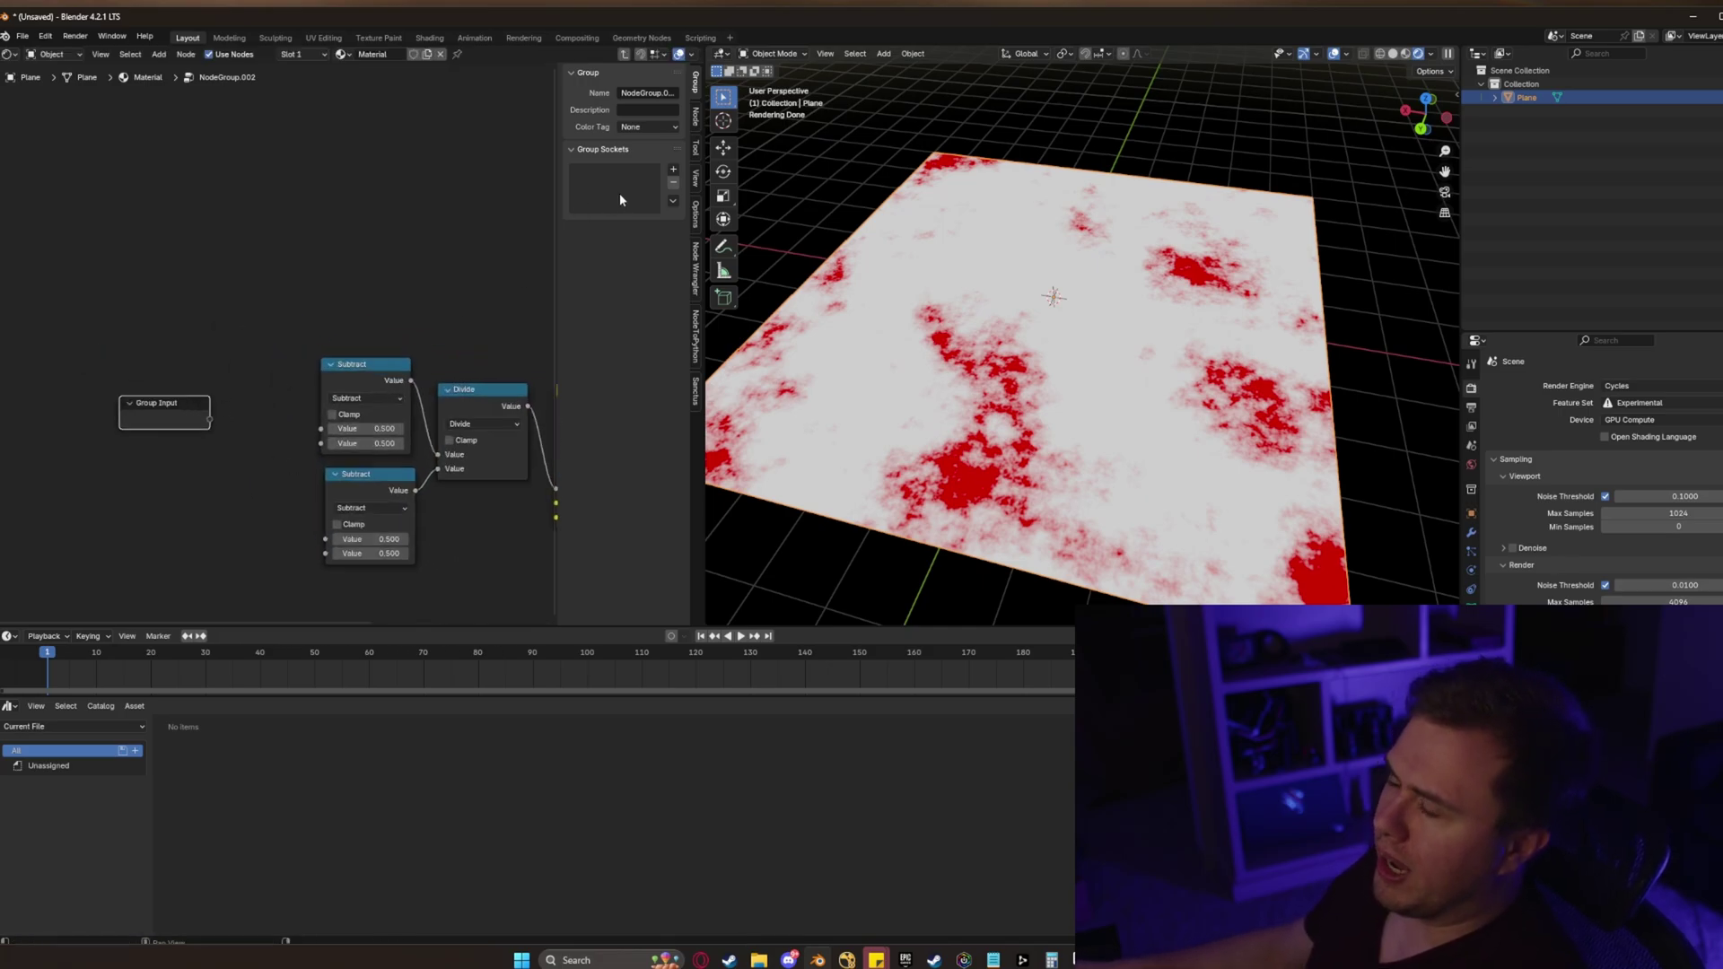
scroll(320, 392, down, 6)
scroll(320, 393, up, 6)
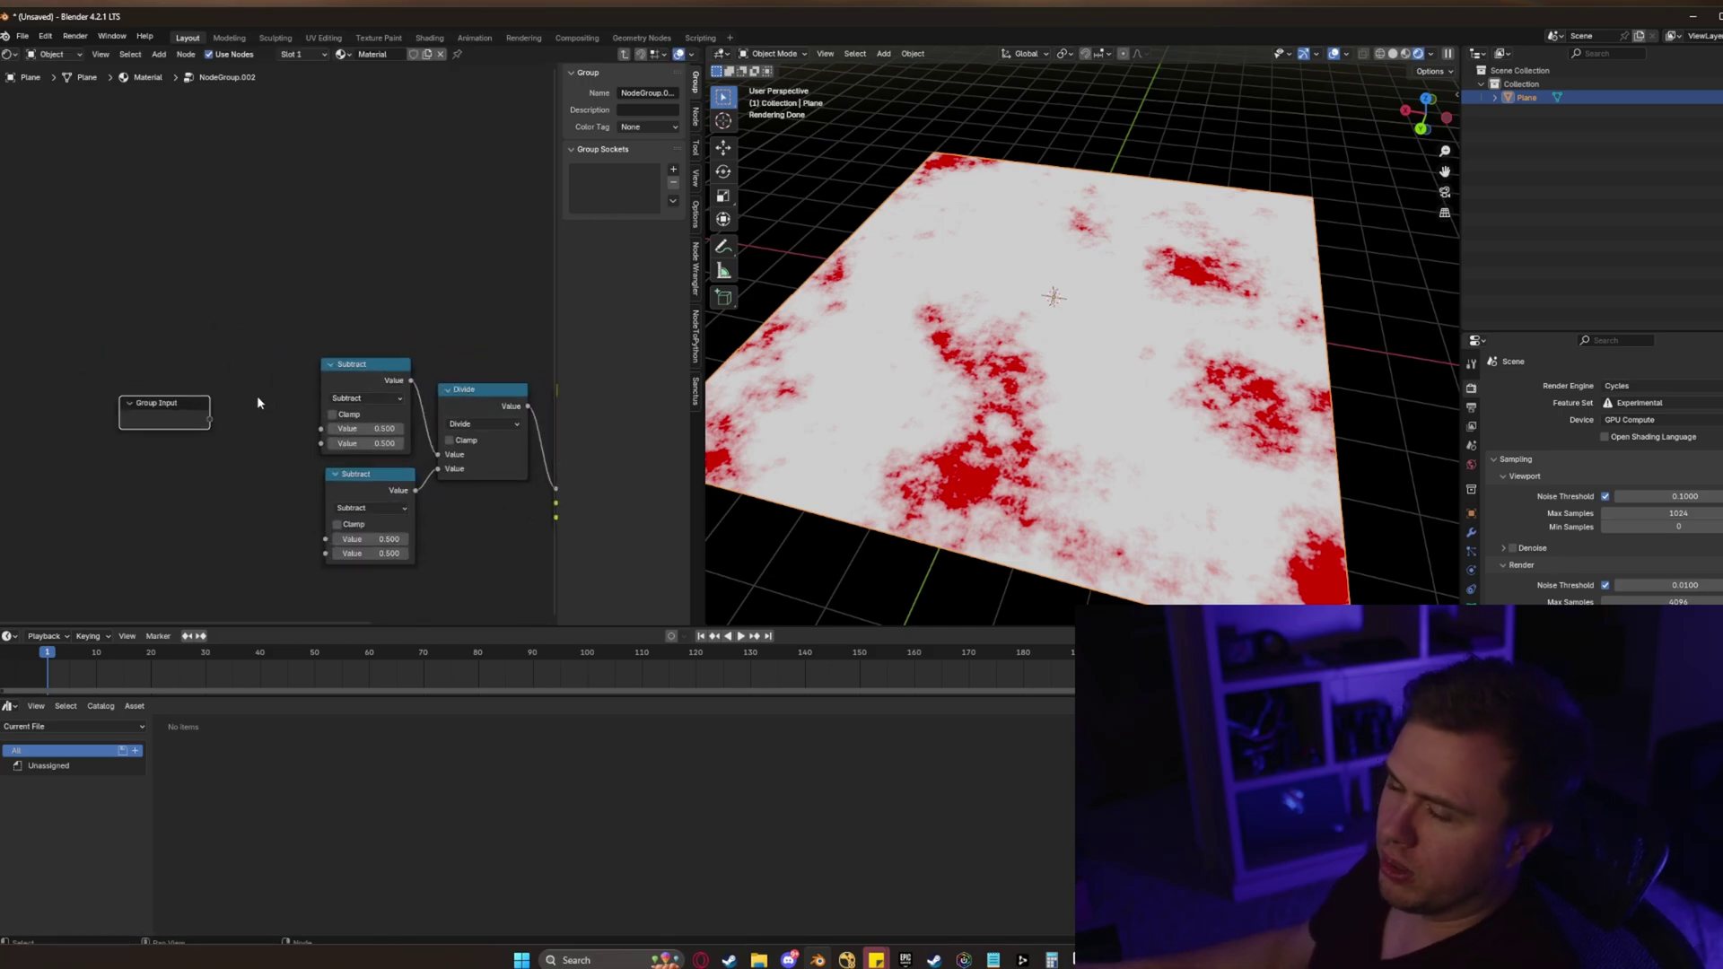
Add two input sockets to the node group, named 0 Pos and 0 Col
click(673, 169)
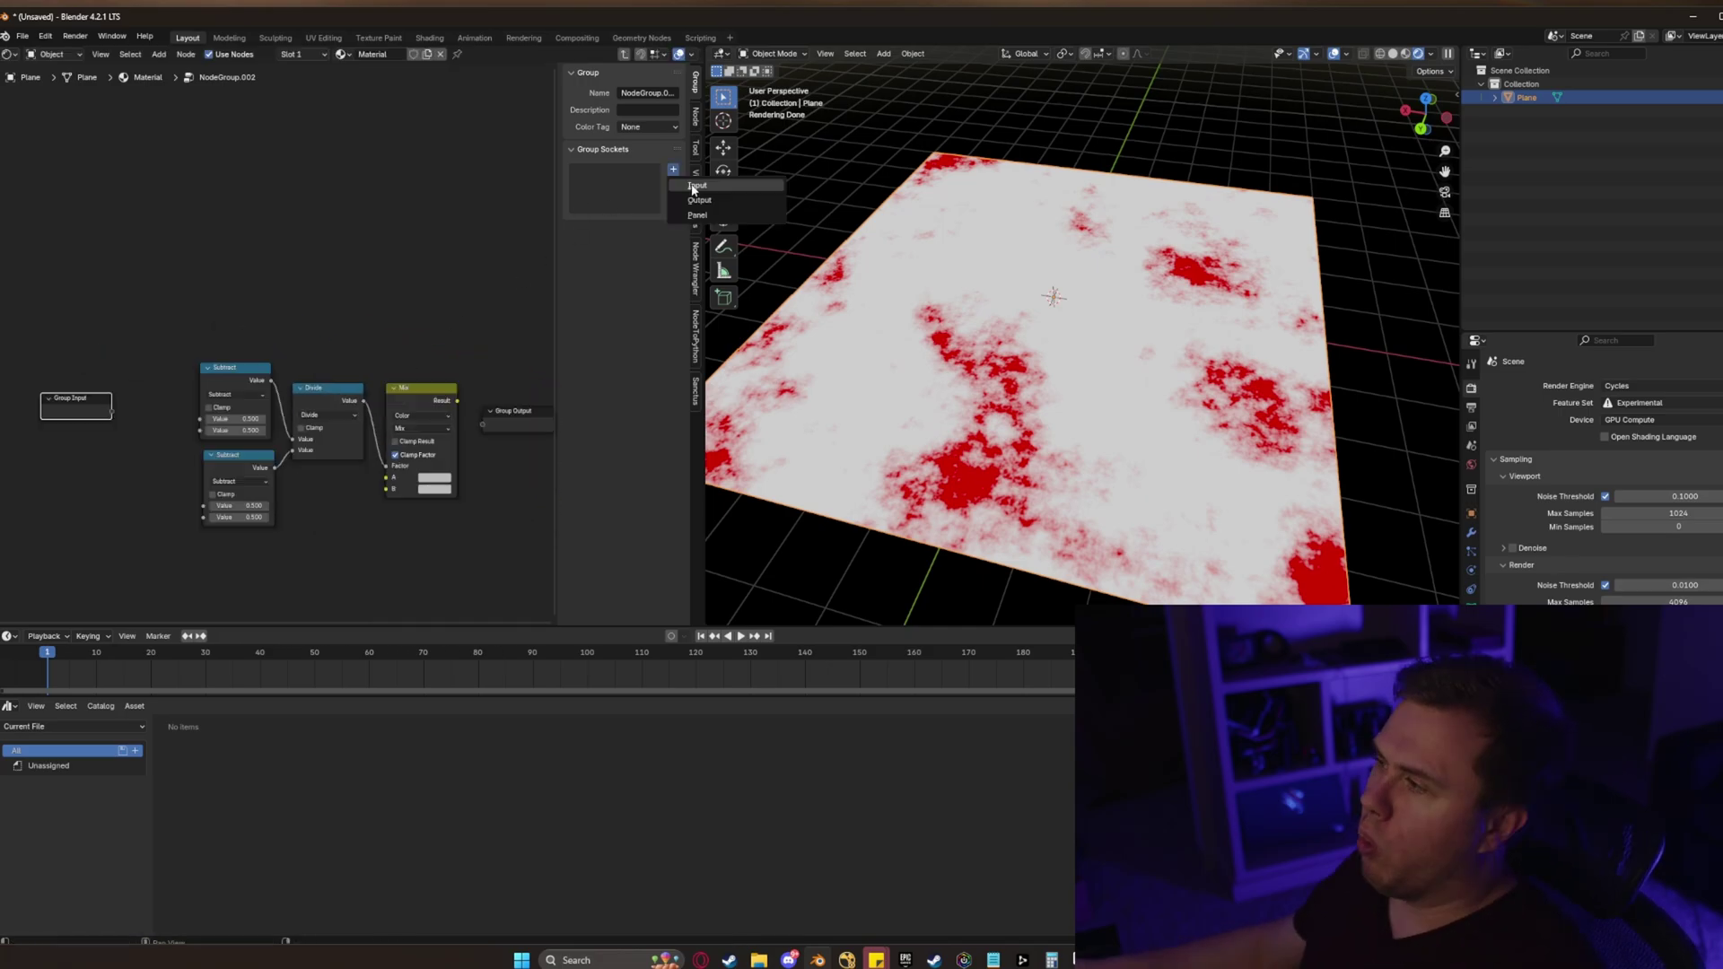
click(692, 187)
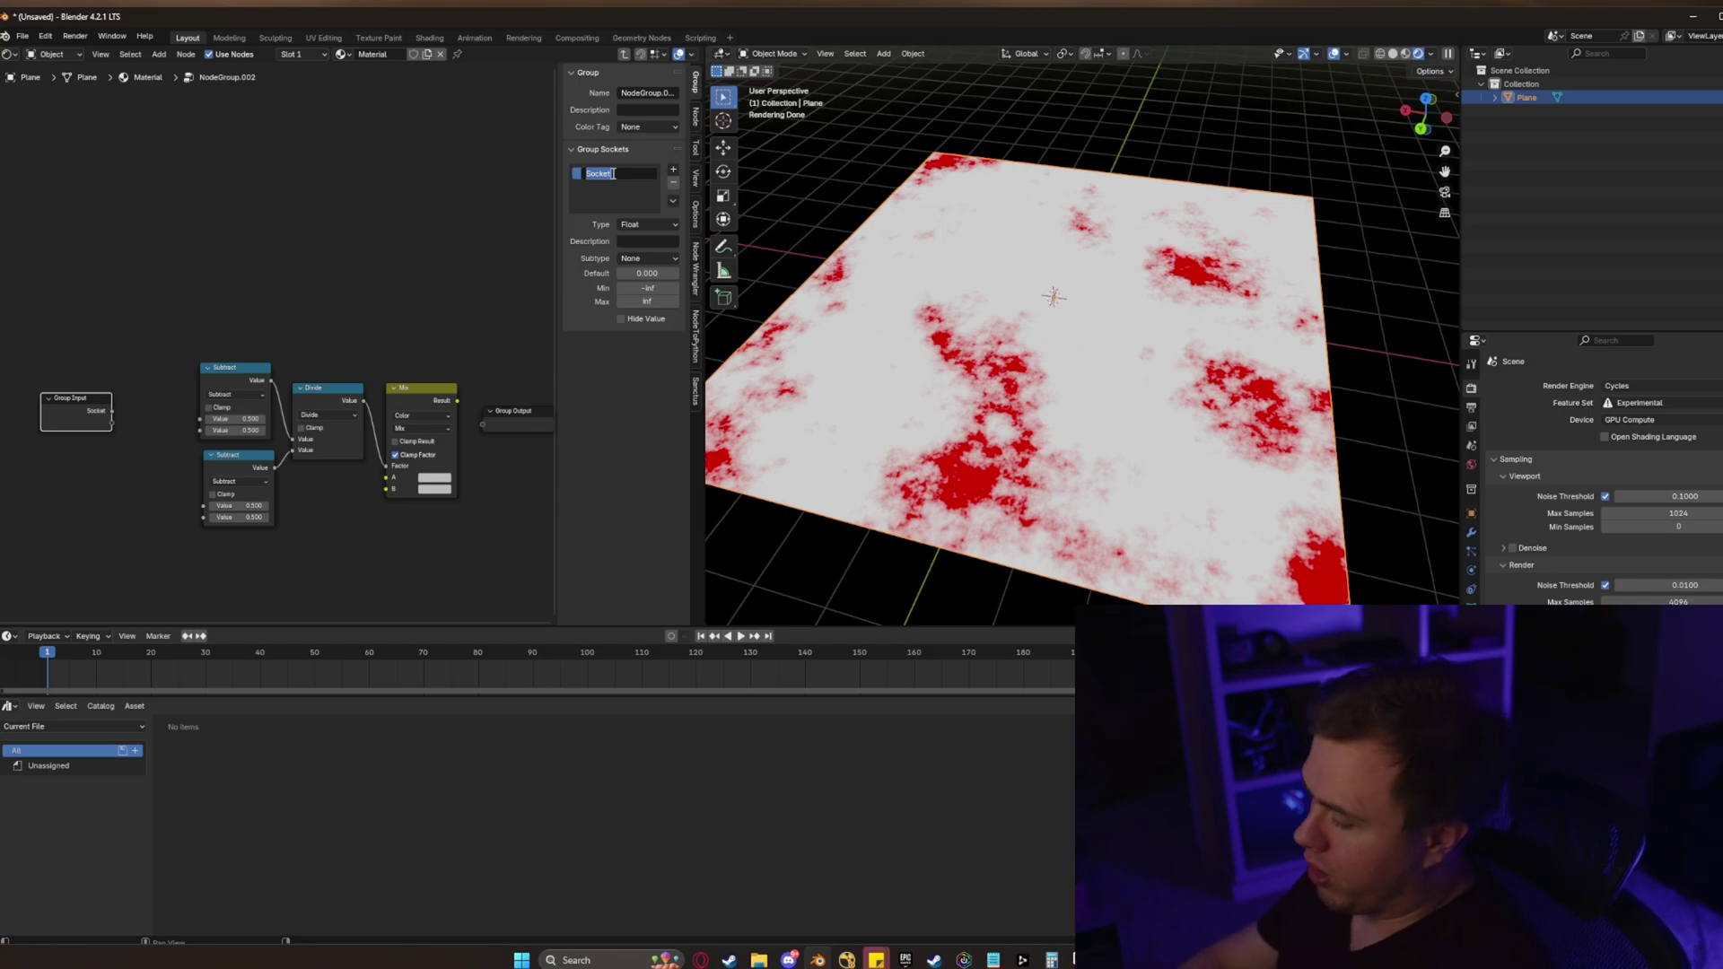
text(op)
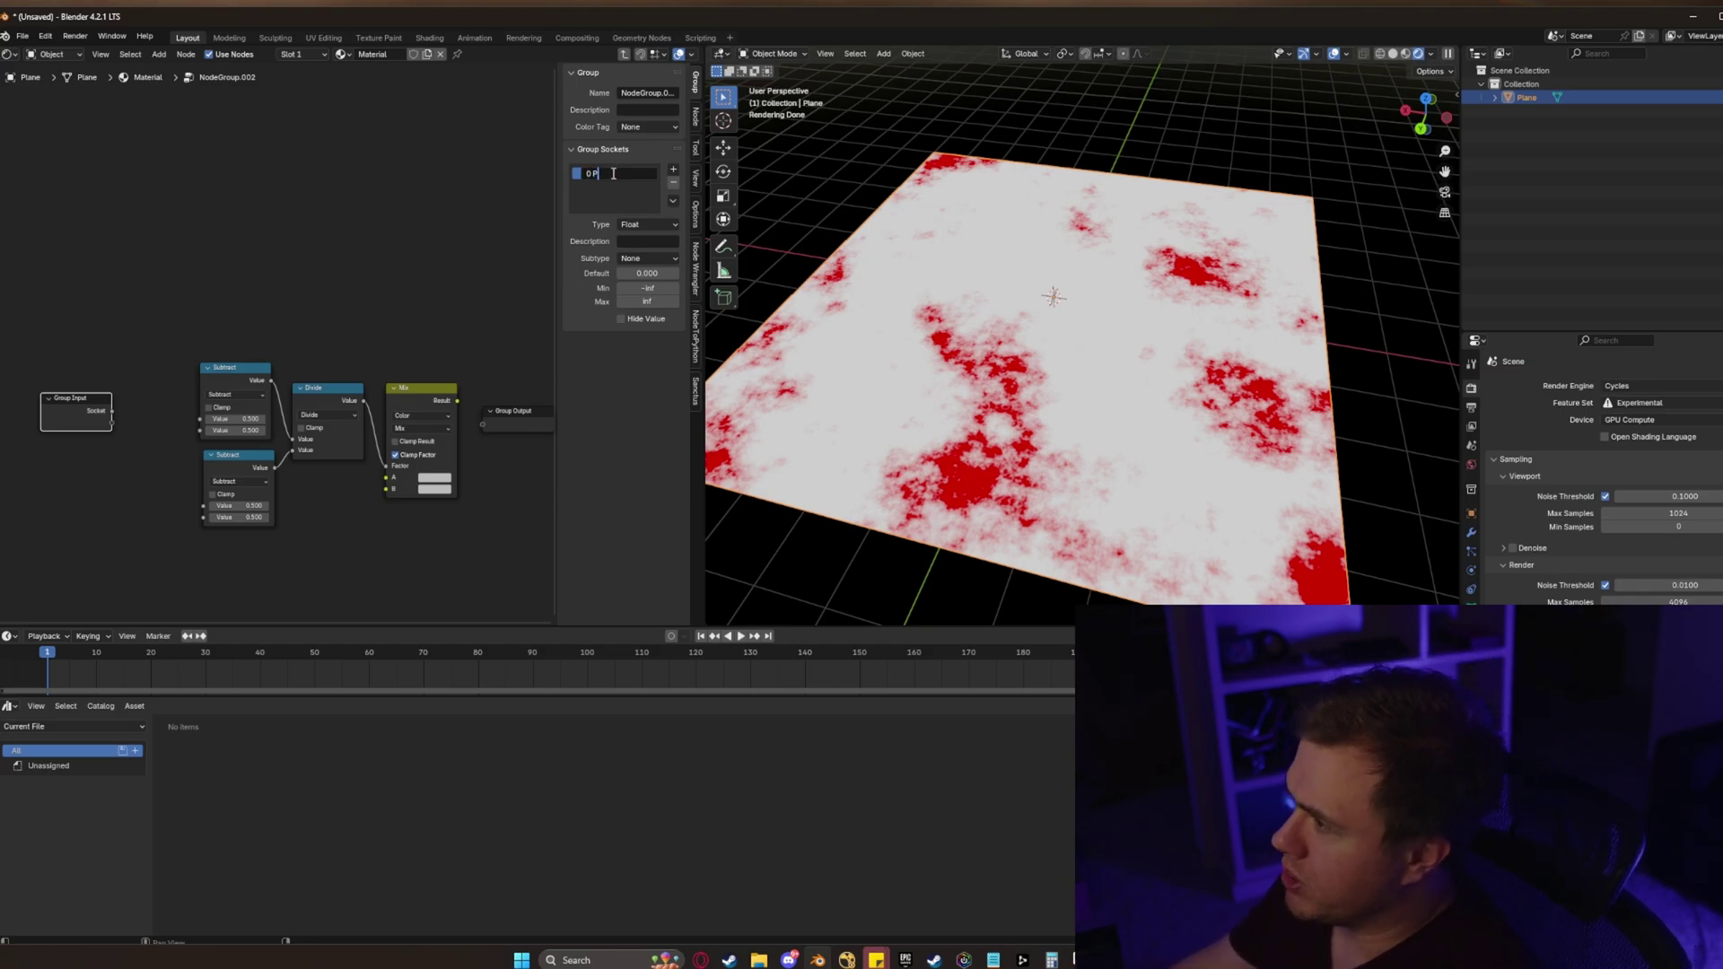
click(673, 169)
click(696, 186)
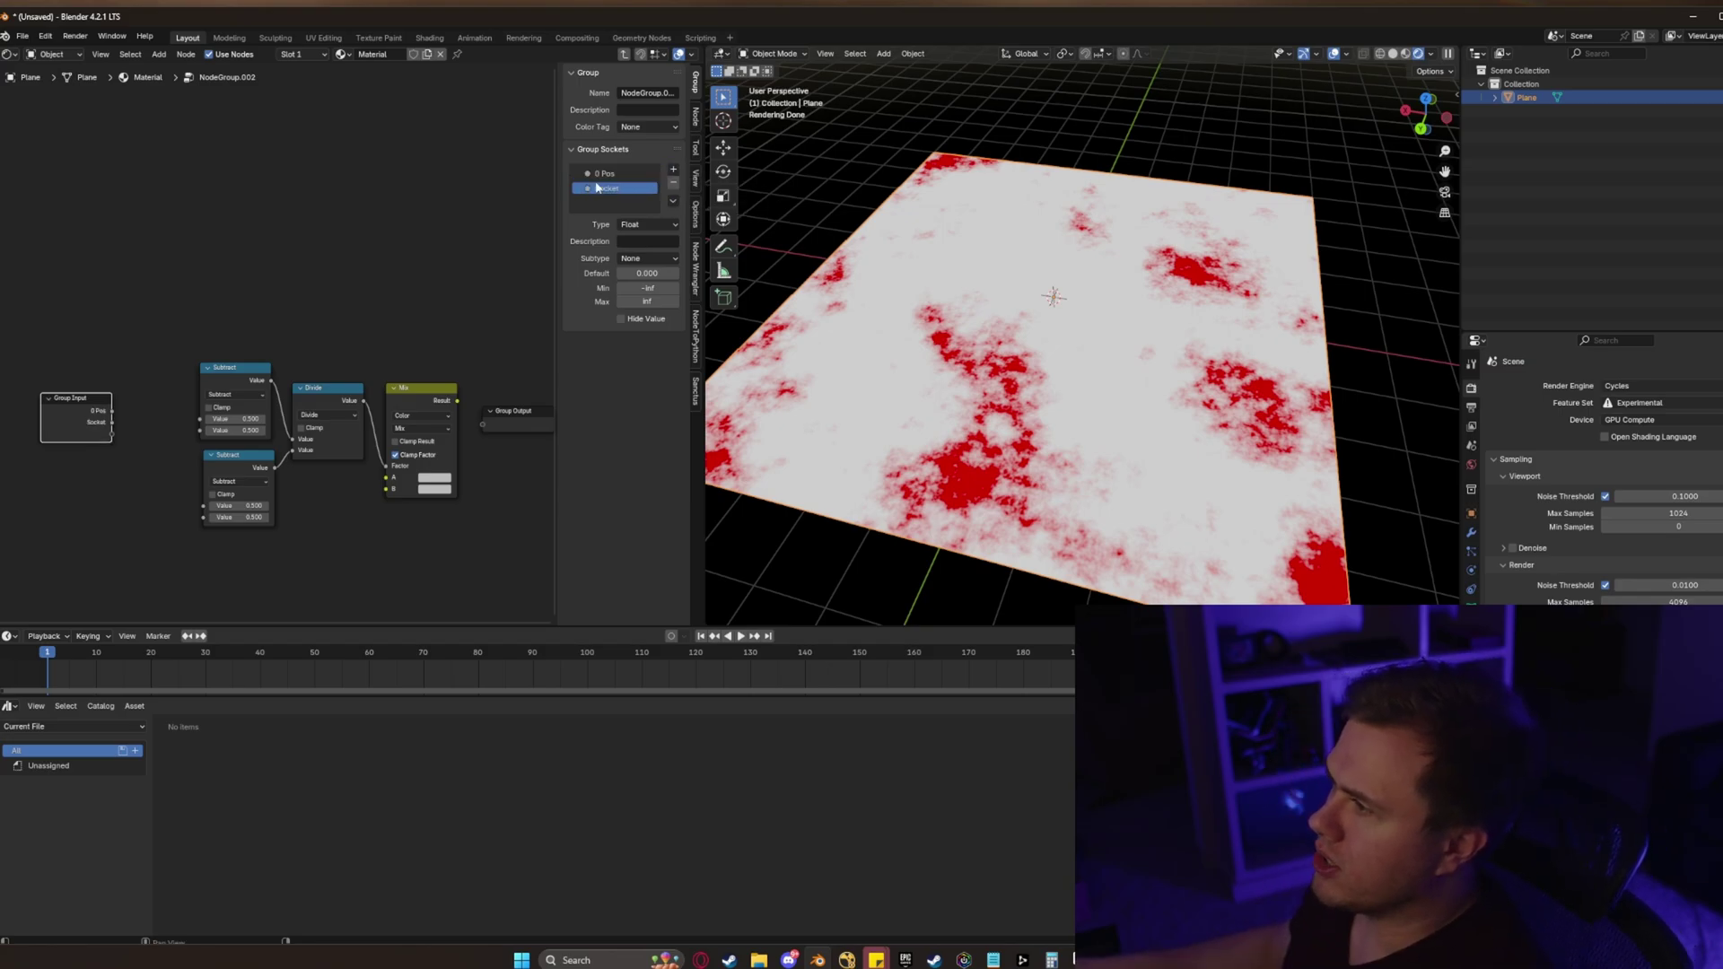
text(0 Col)
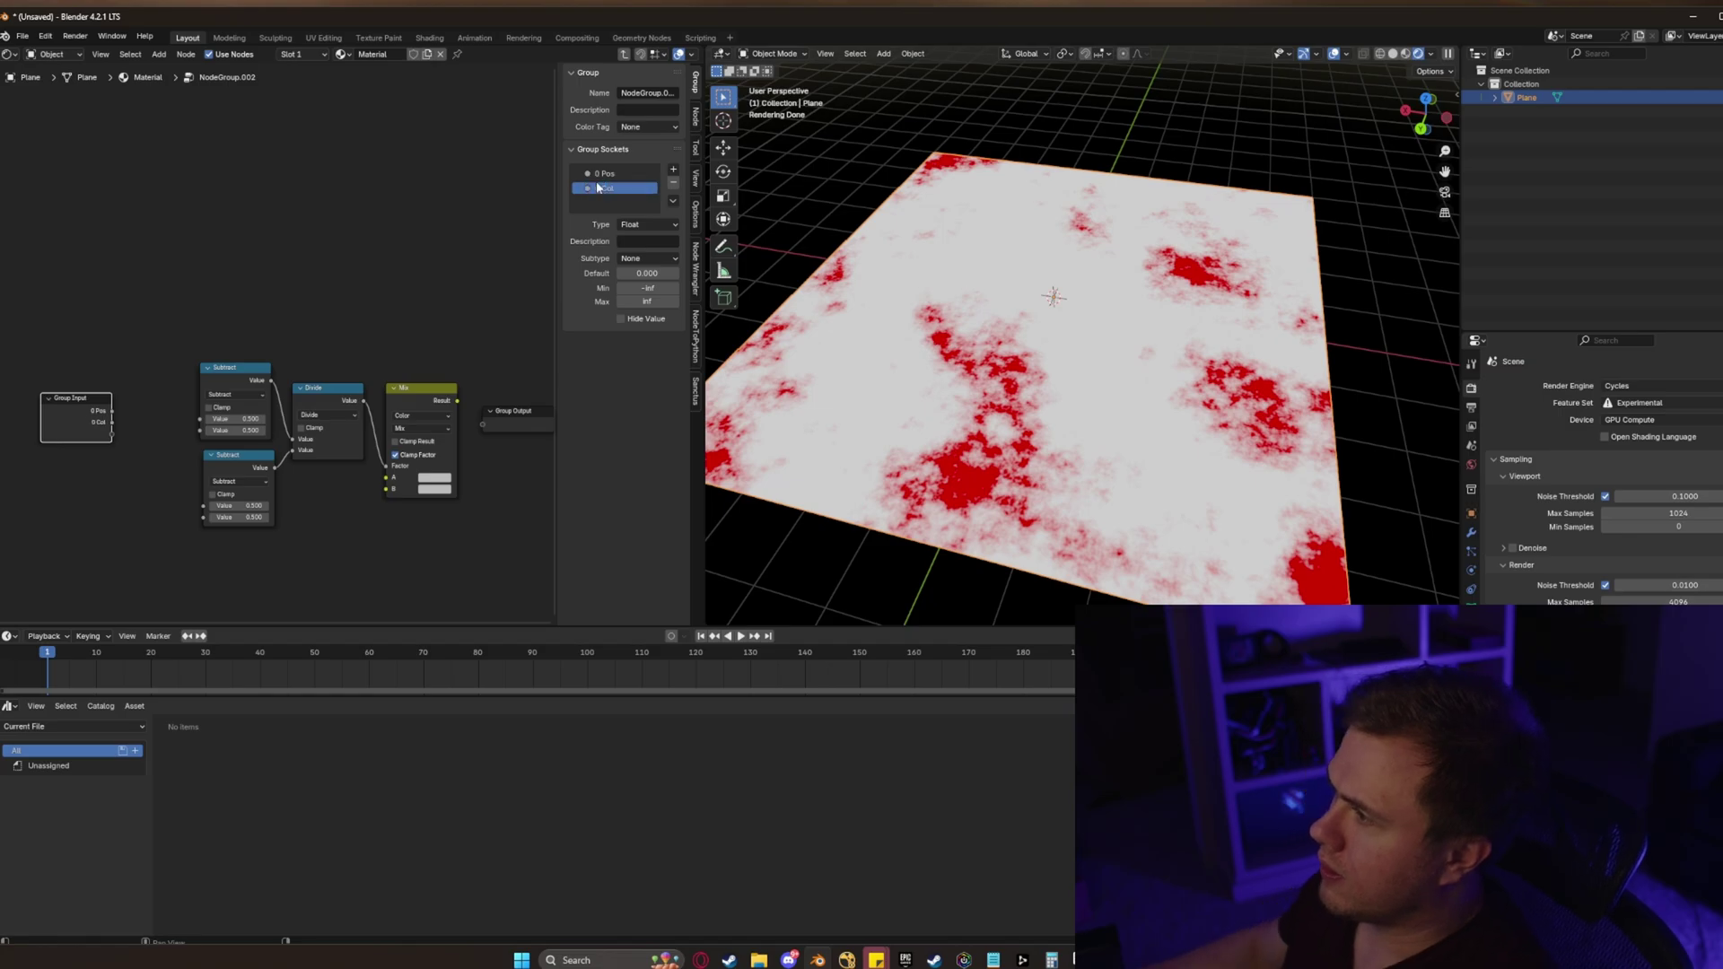
Add a third group input socket named 1 Pos
click(673, 170)
click(682, 186)
double_click(617, 205)
text(1)
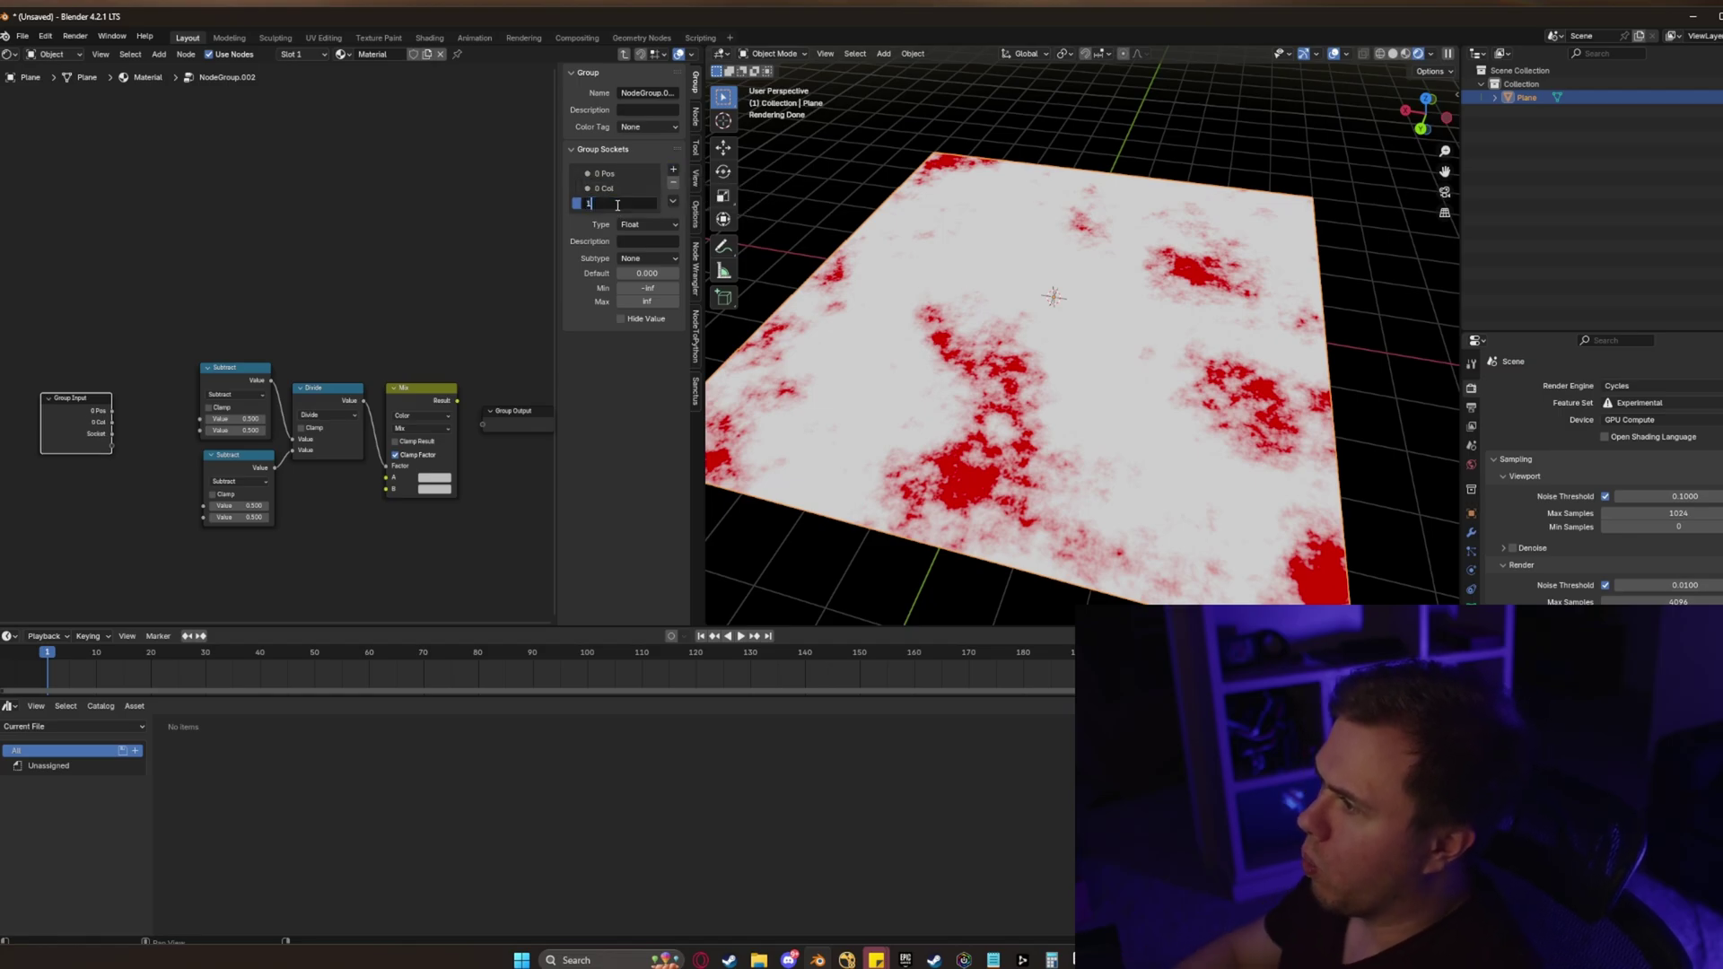
text( Pos)
key(Return)
Add two more group input sockets, named 1 Col and Fac
click(673, 170)
click(675, 186)
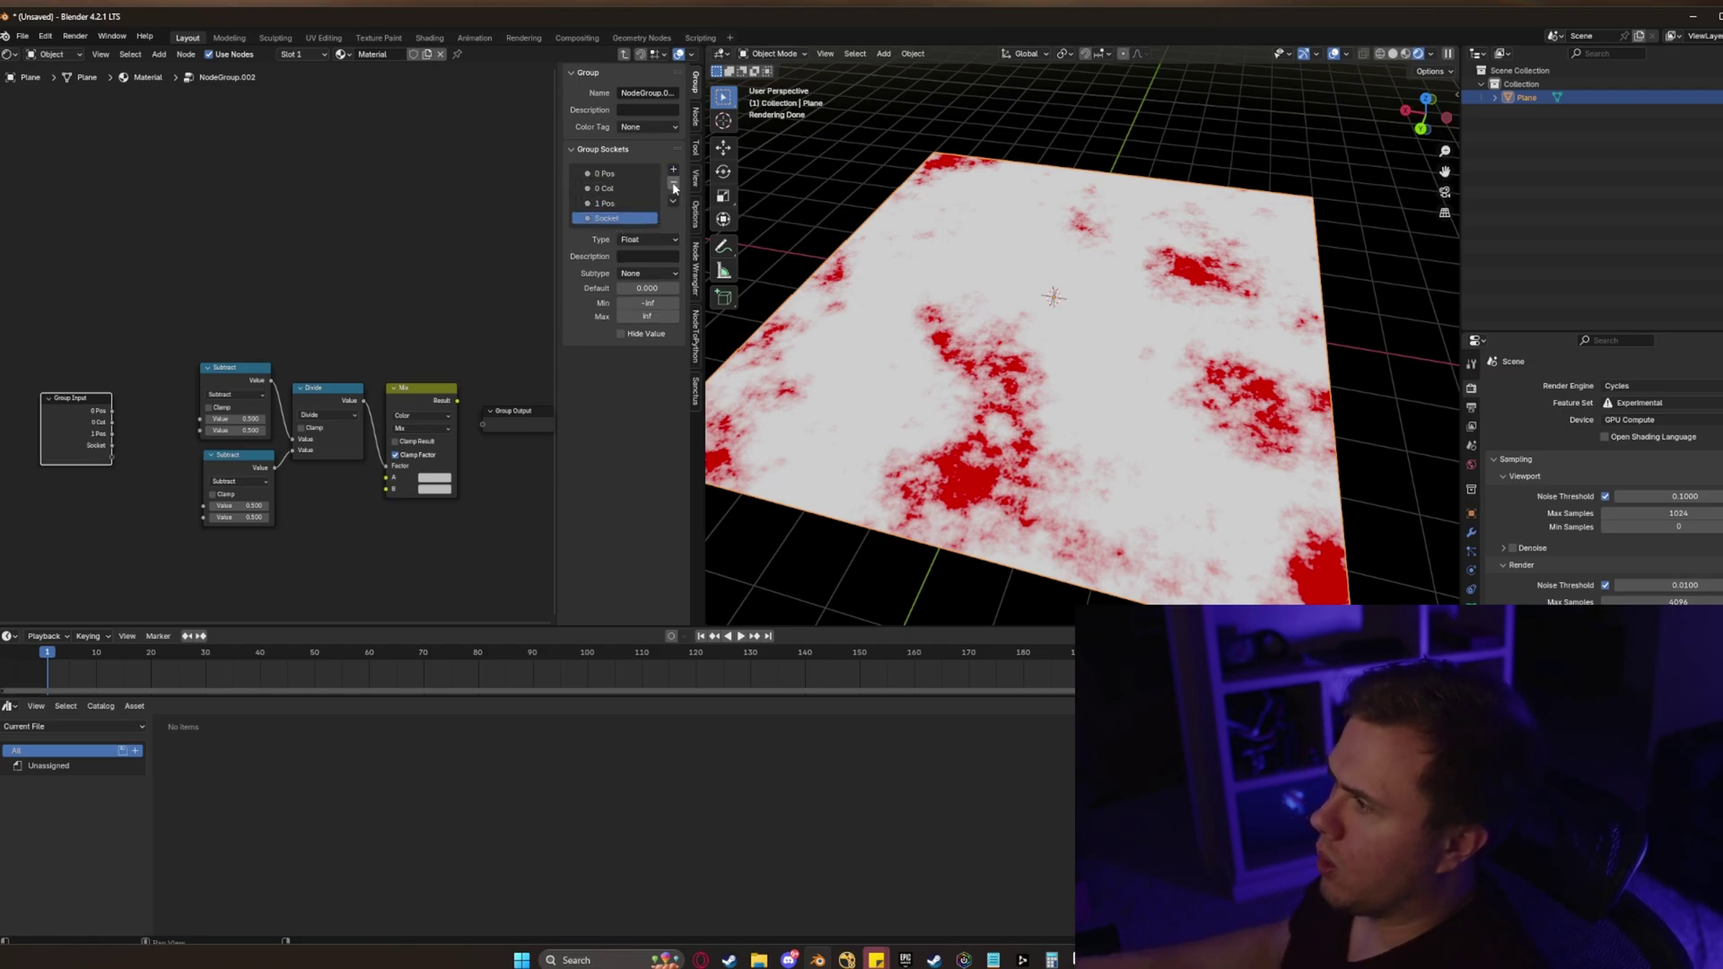
double_click(619, 219)
text(1 C)
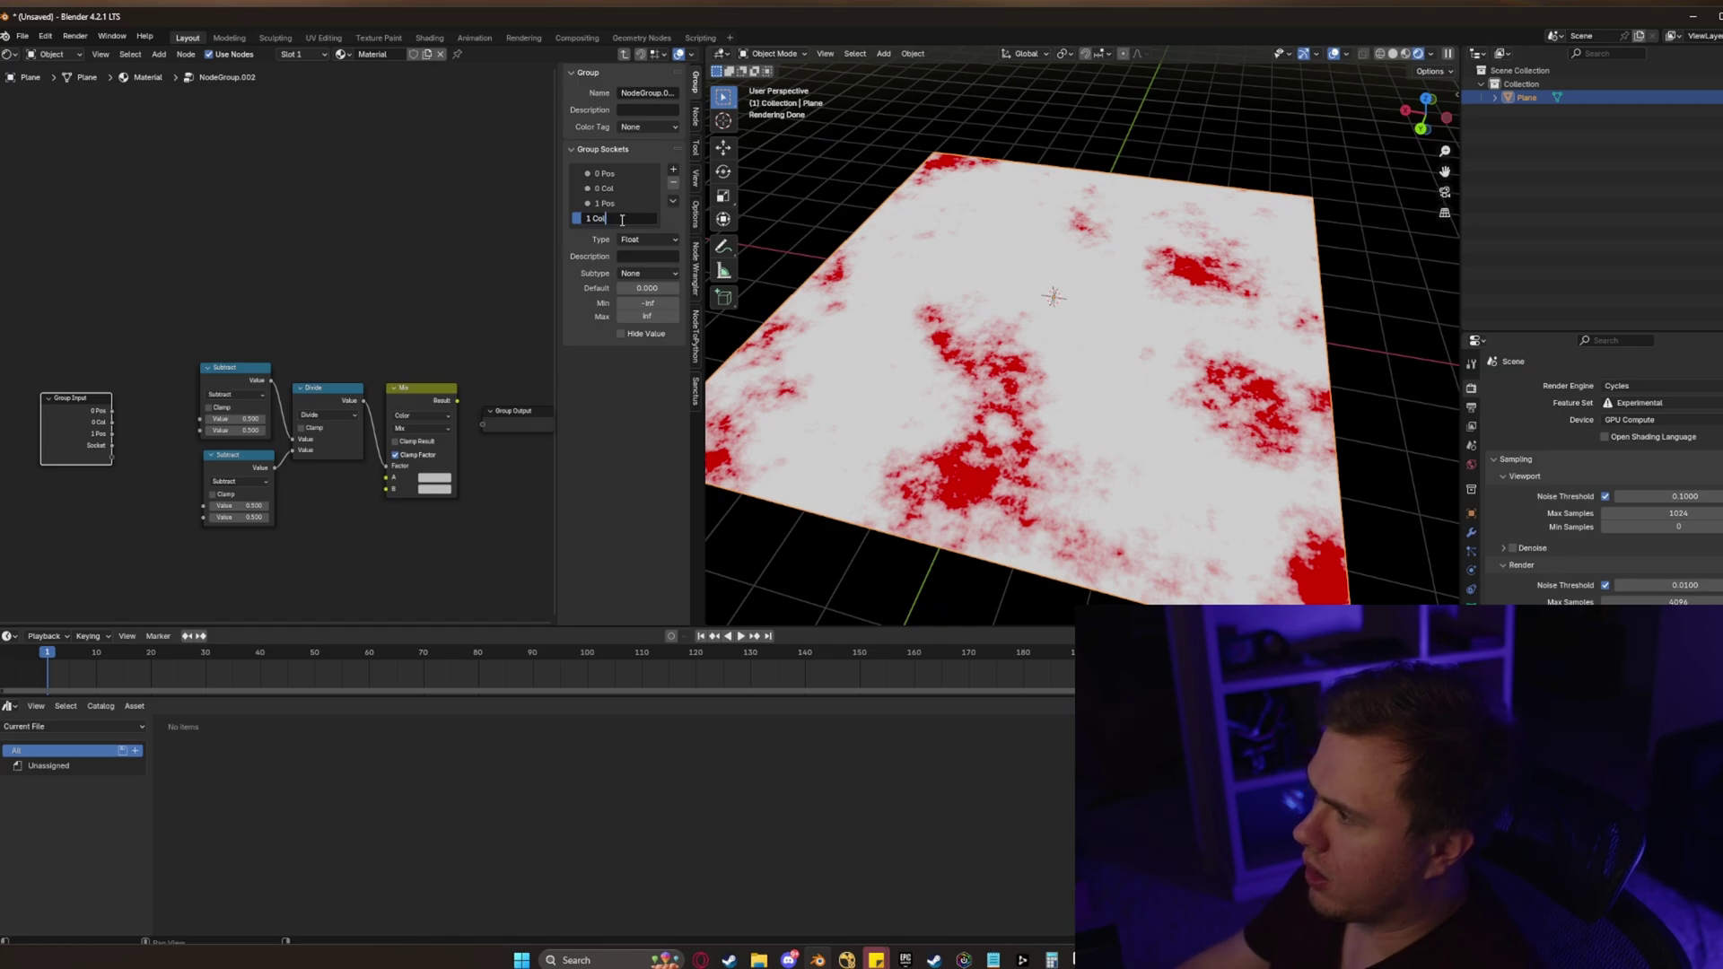
text(ol)
key(Return)
click(673, 170)
click(675, 187)
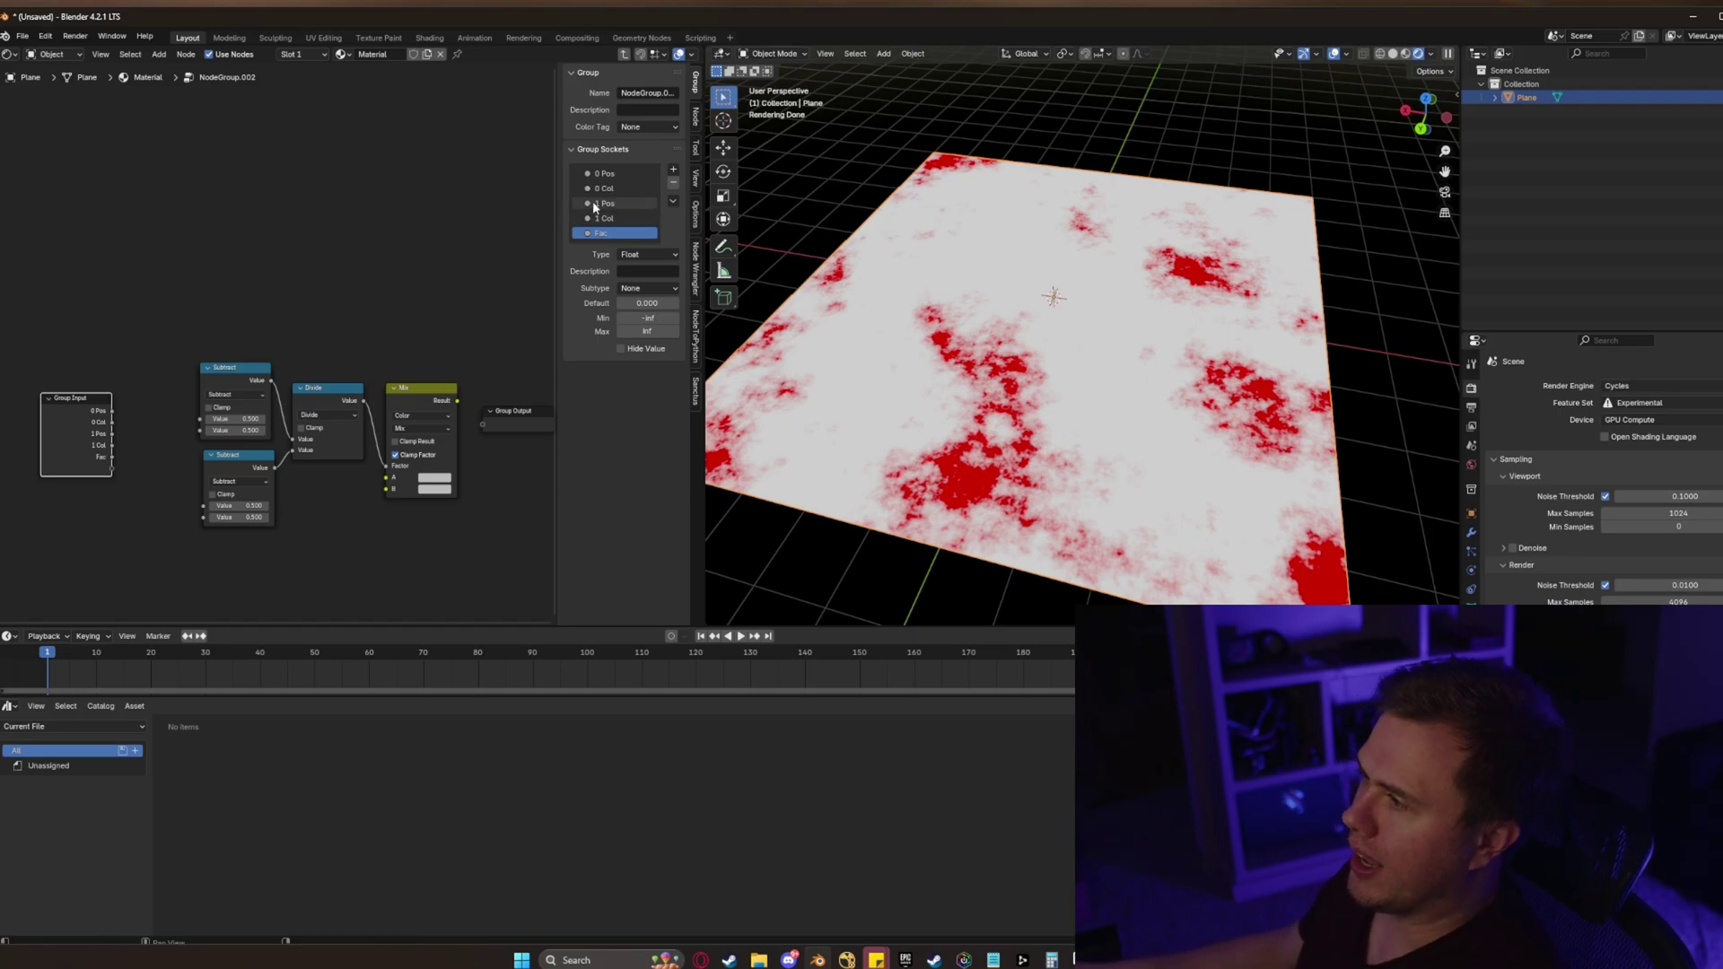
Change the socket type of the 0 Col and 1 Col inputs to Color
click(616, 187)
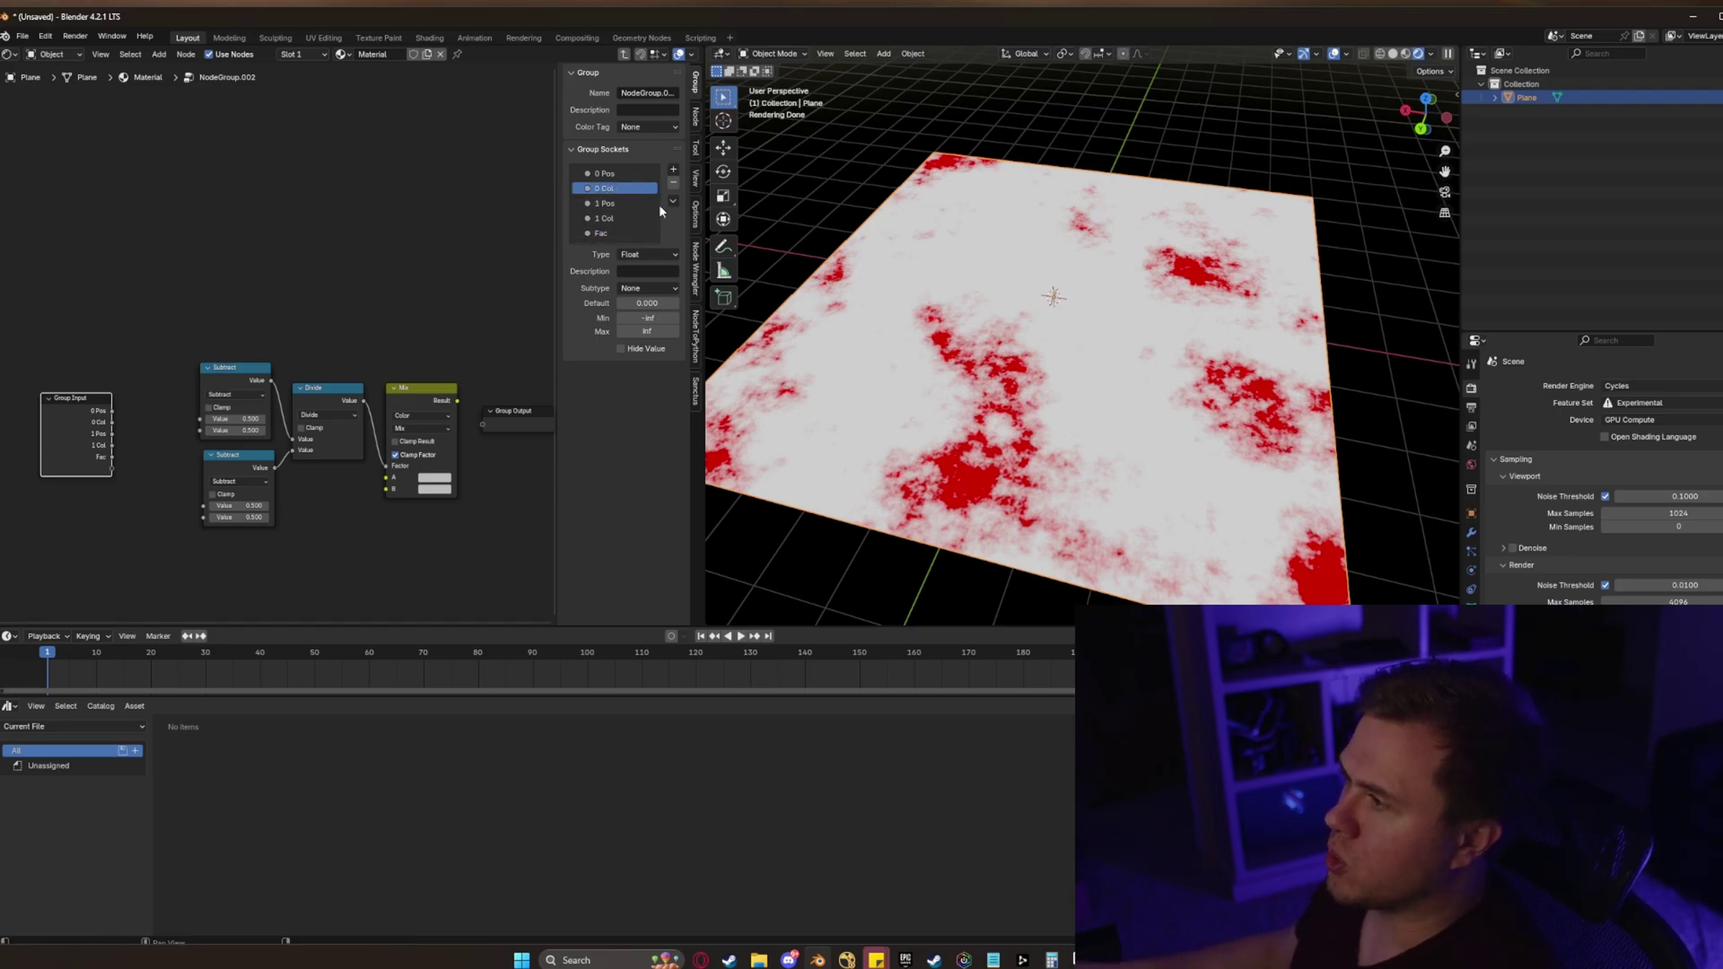
click(665, 259)
click(644, 343)
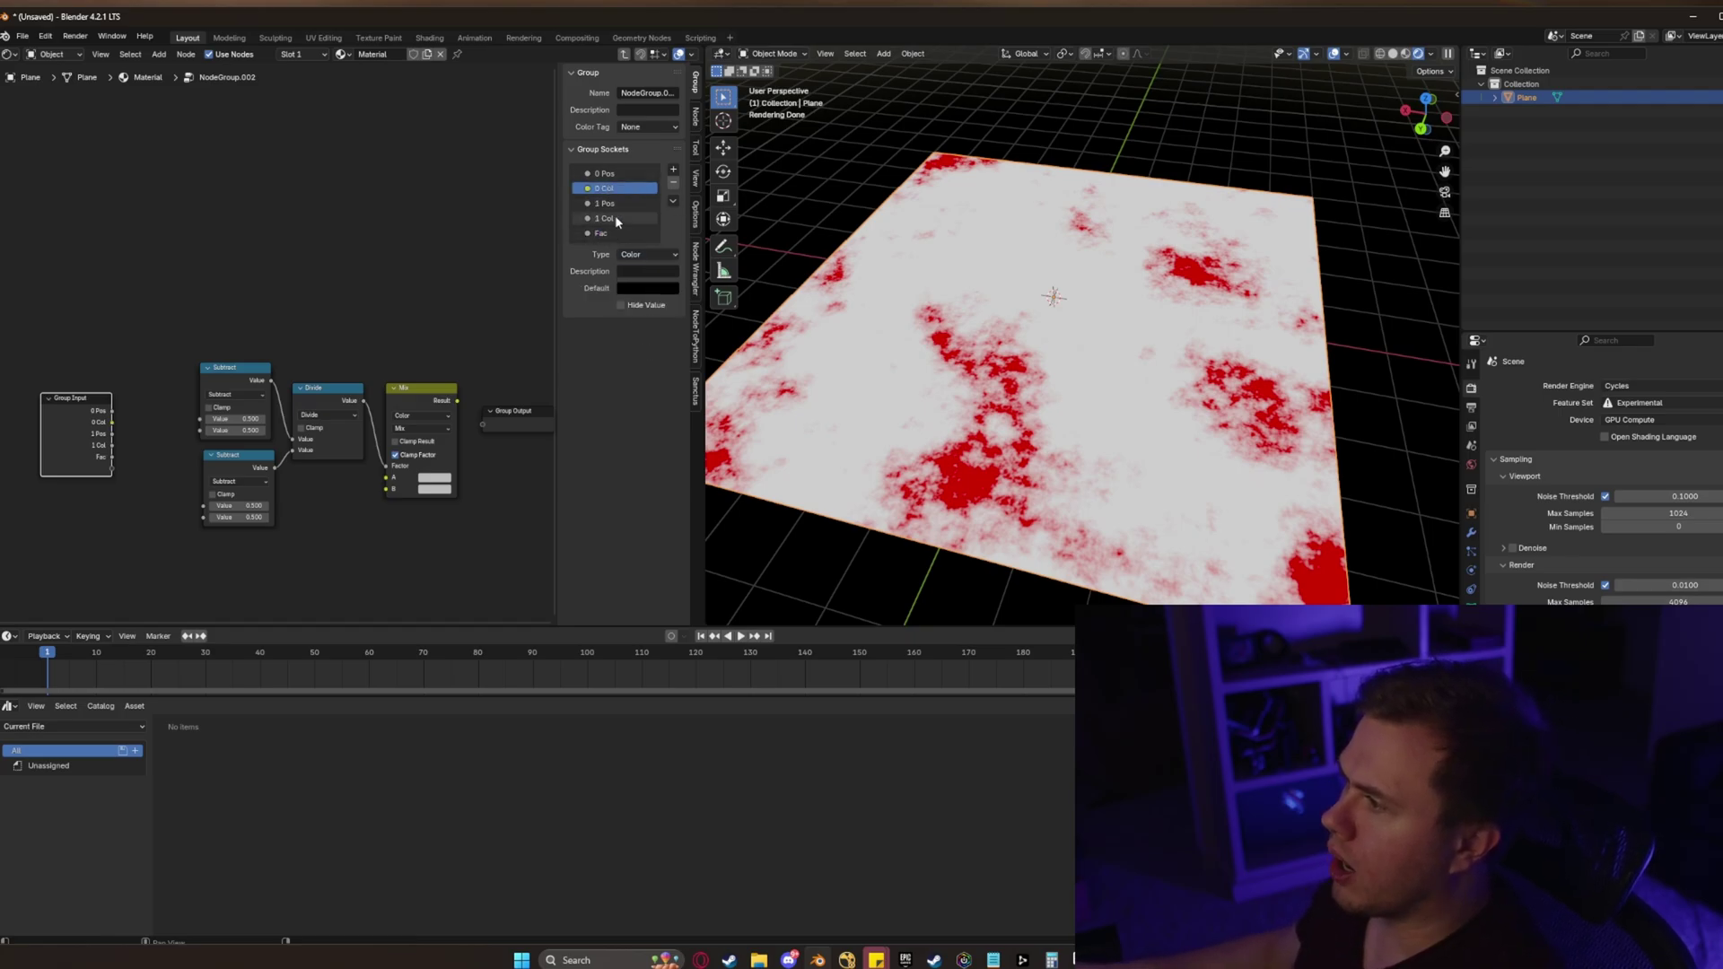
click(616, 217)
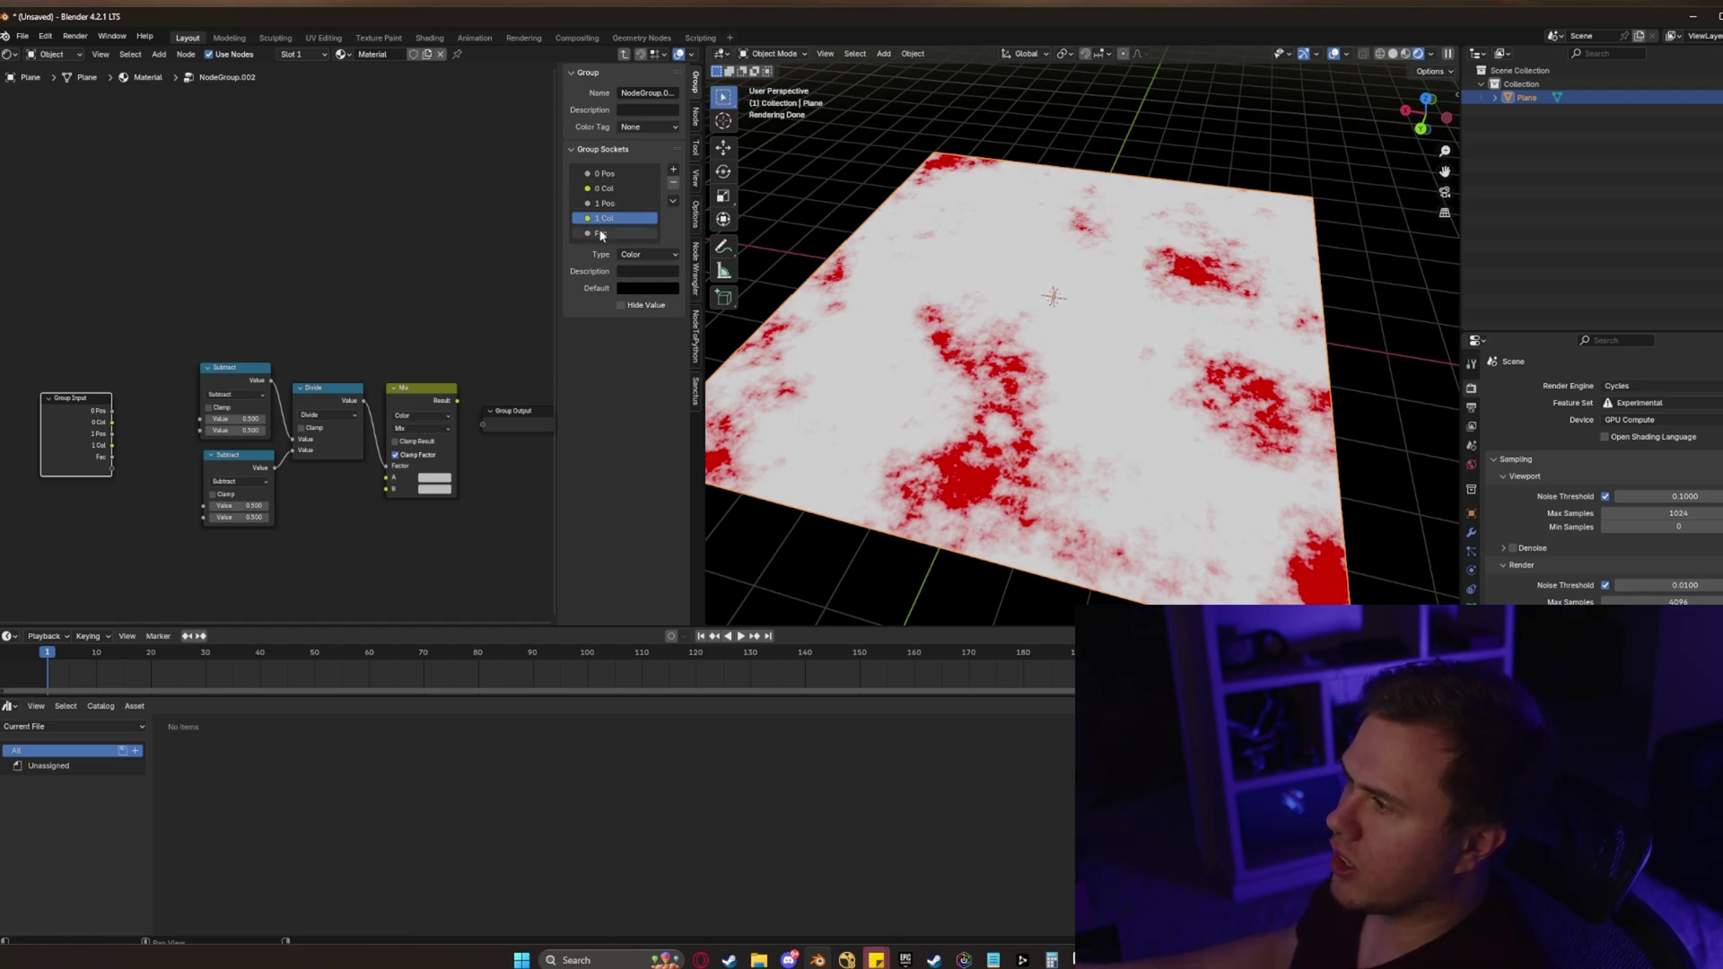
Set the default color of 1 Col to white and the default value of 1 Pos to 1
click(646, 288)
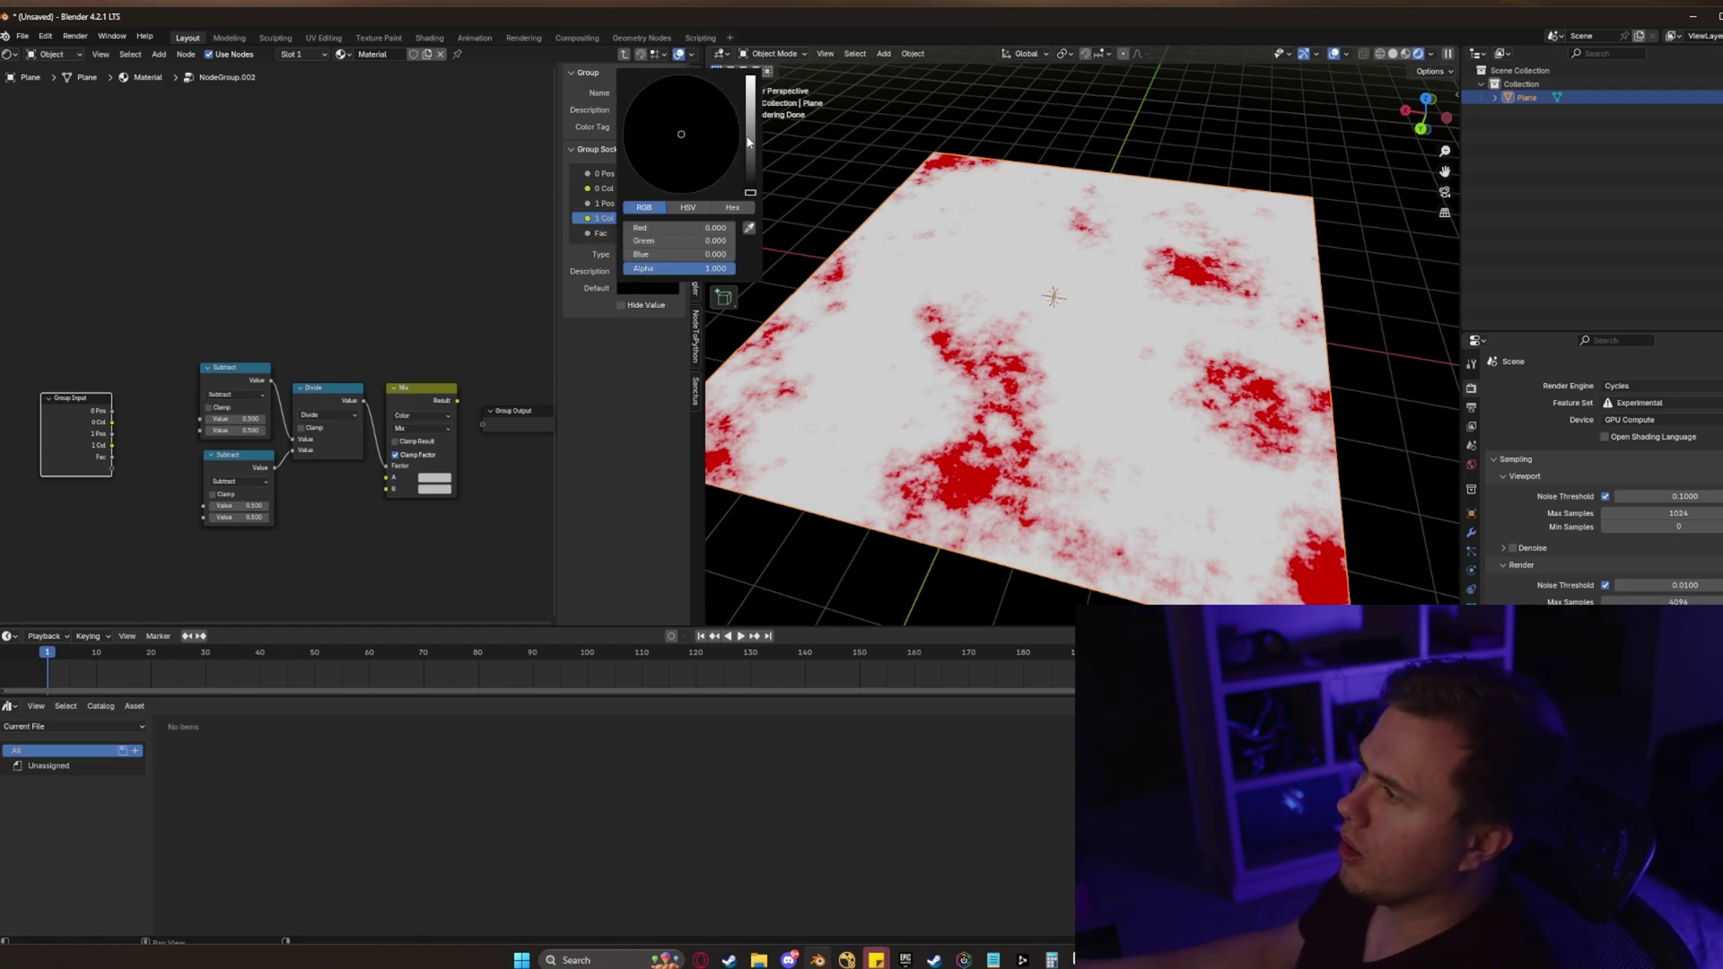
drag(747, 141, 750, 83)
click(622, 203)
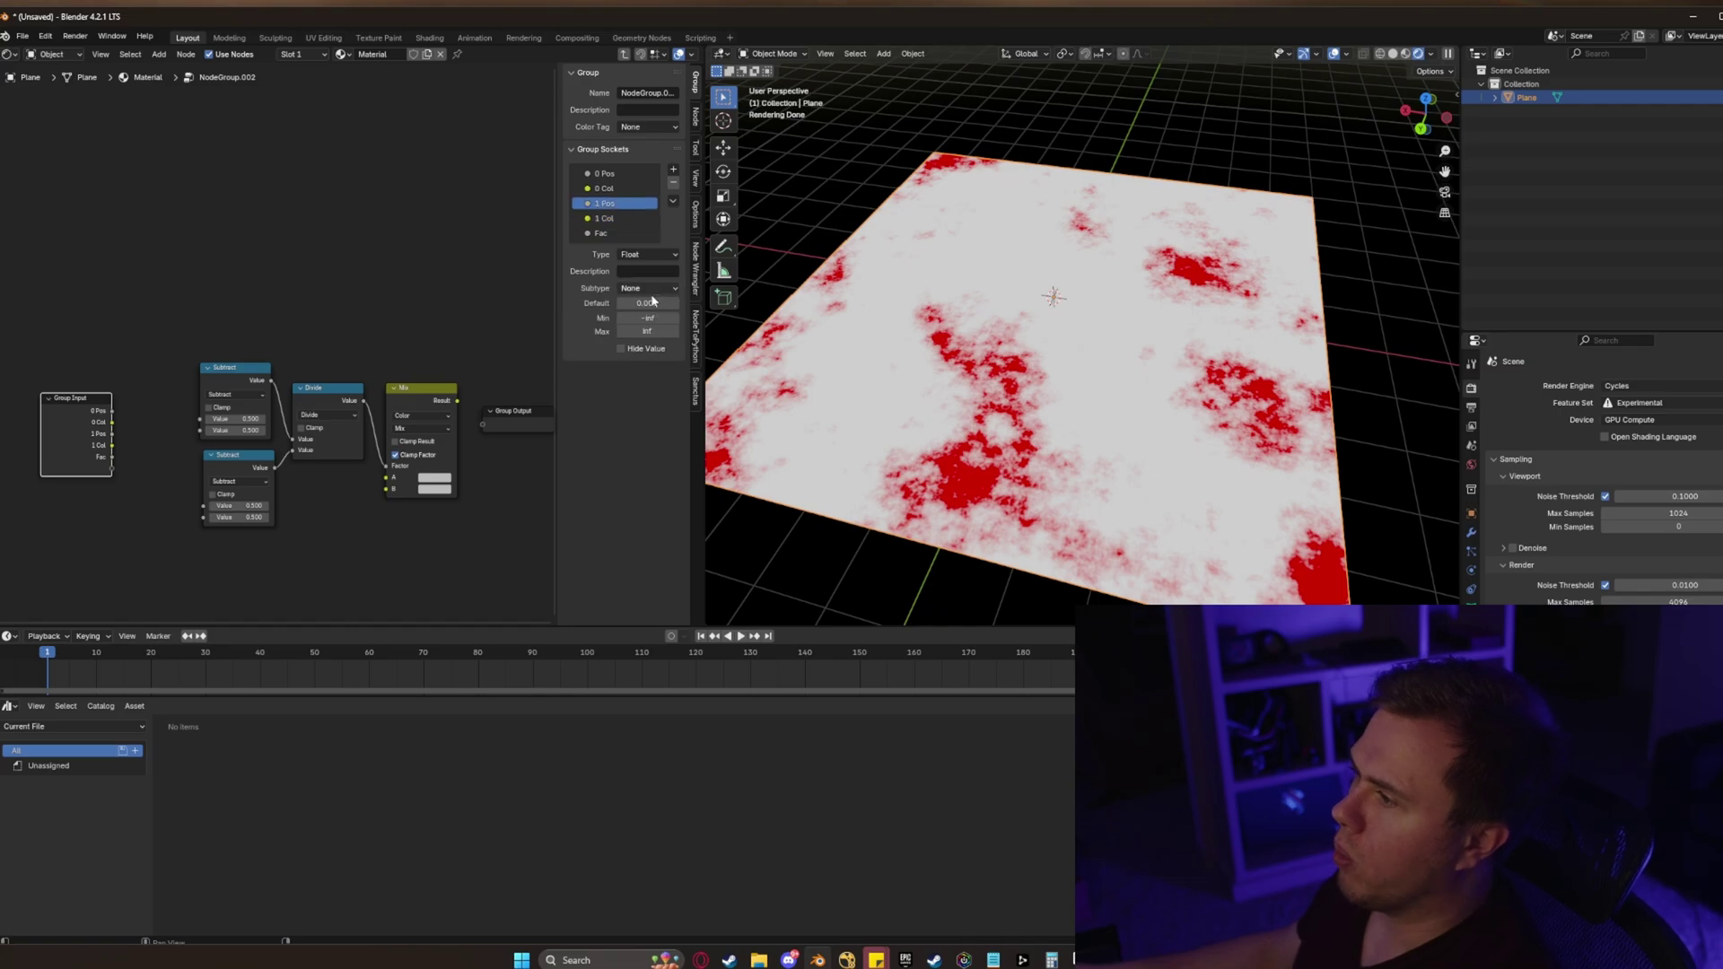
key(Return)
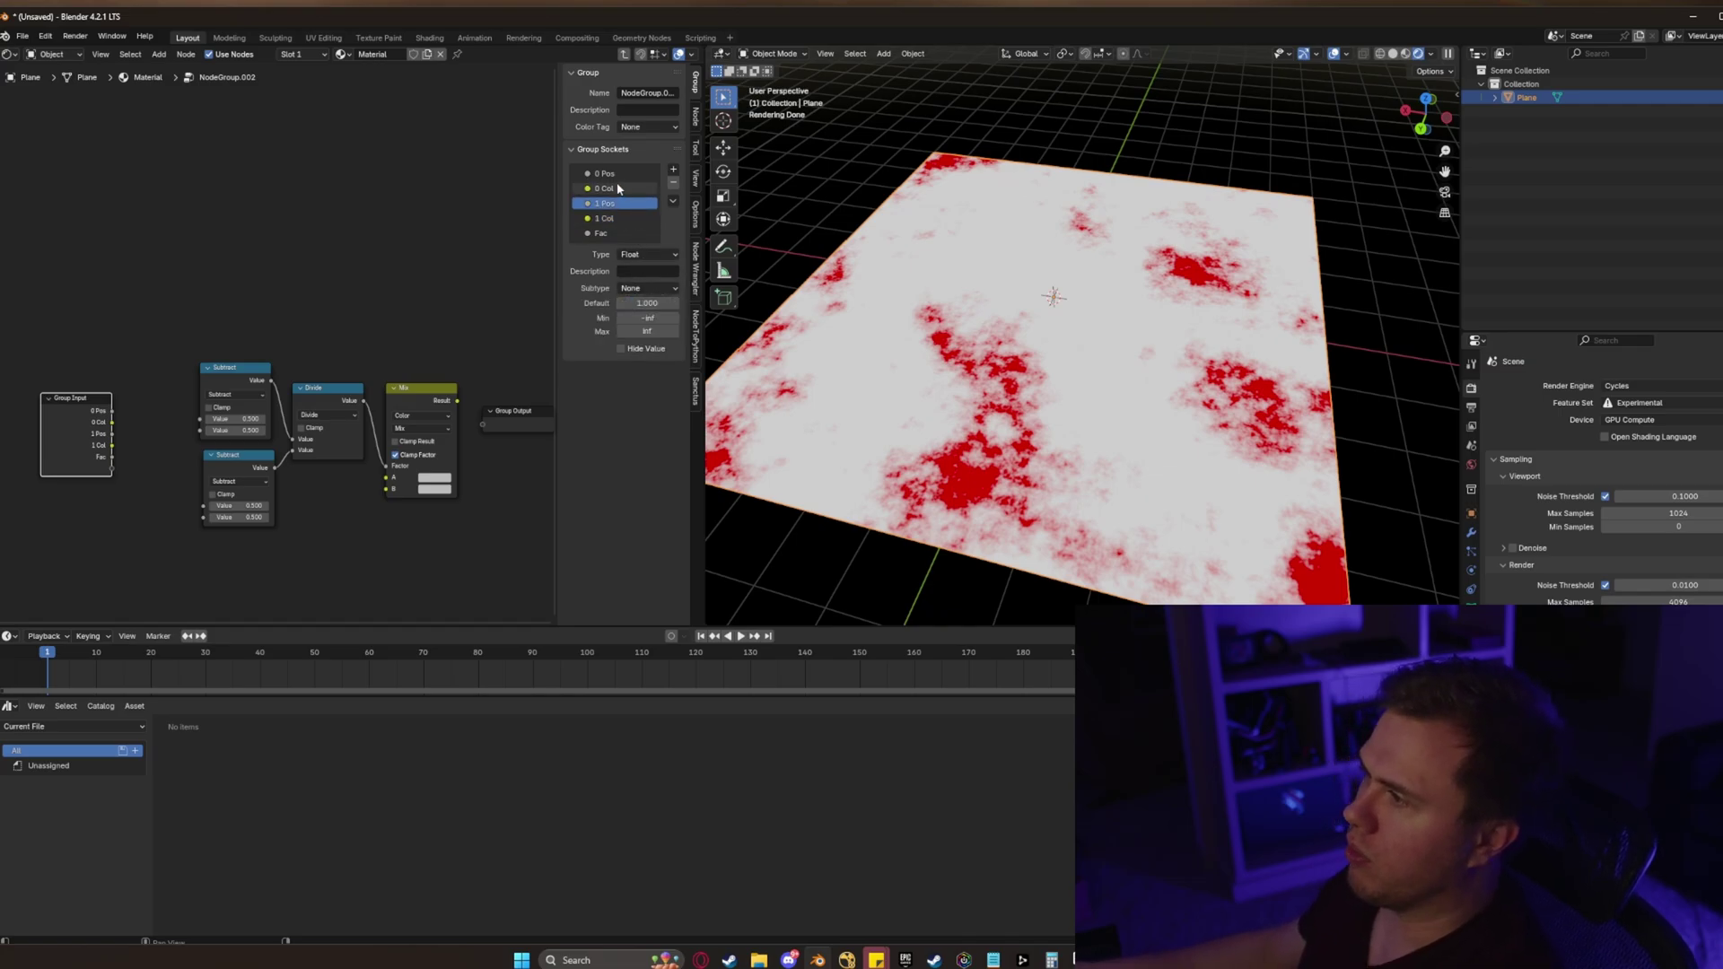
Connect Fac and 0 Pos to the upper Subtract node's values, and 1 Pos and 0 Pos to the lower Subtract node's values
scroll(303, 377, up, 2)
middle_drag(307, 512, 324, 477)
drag(95, 435, 114, 344)
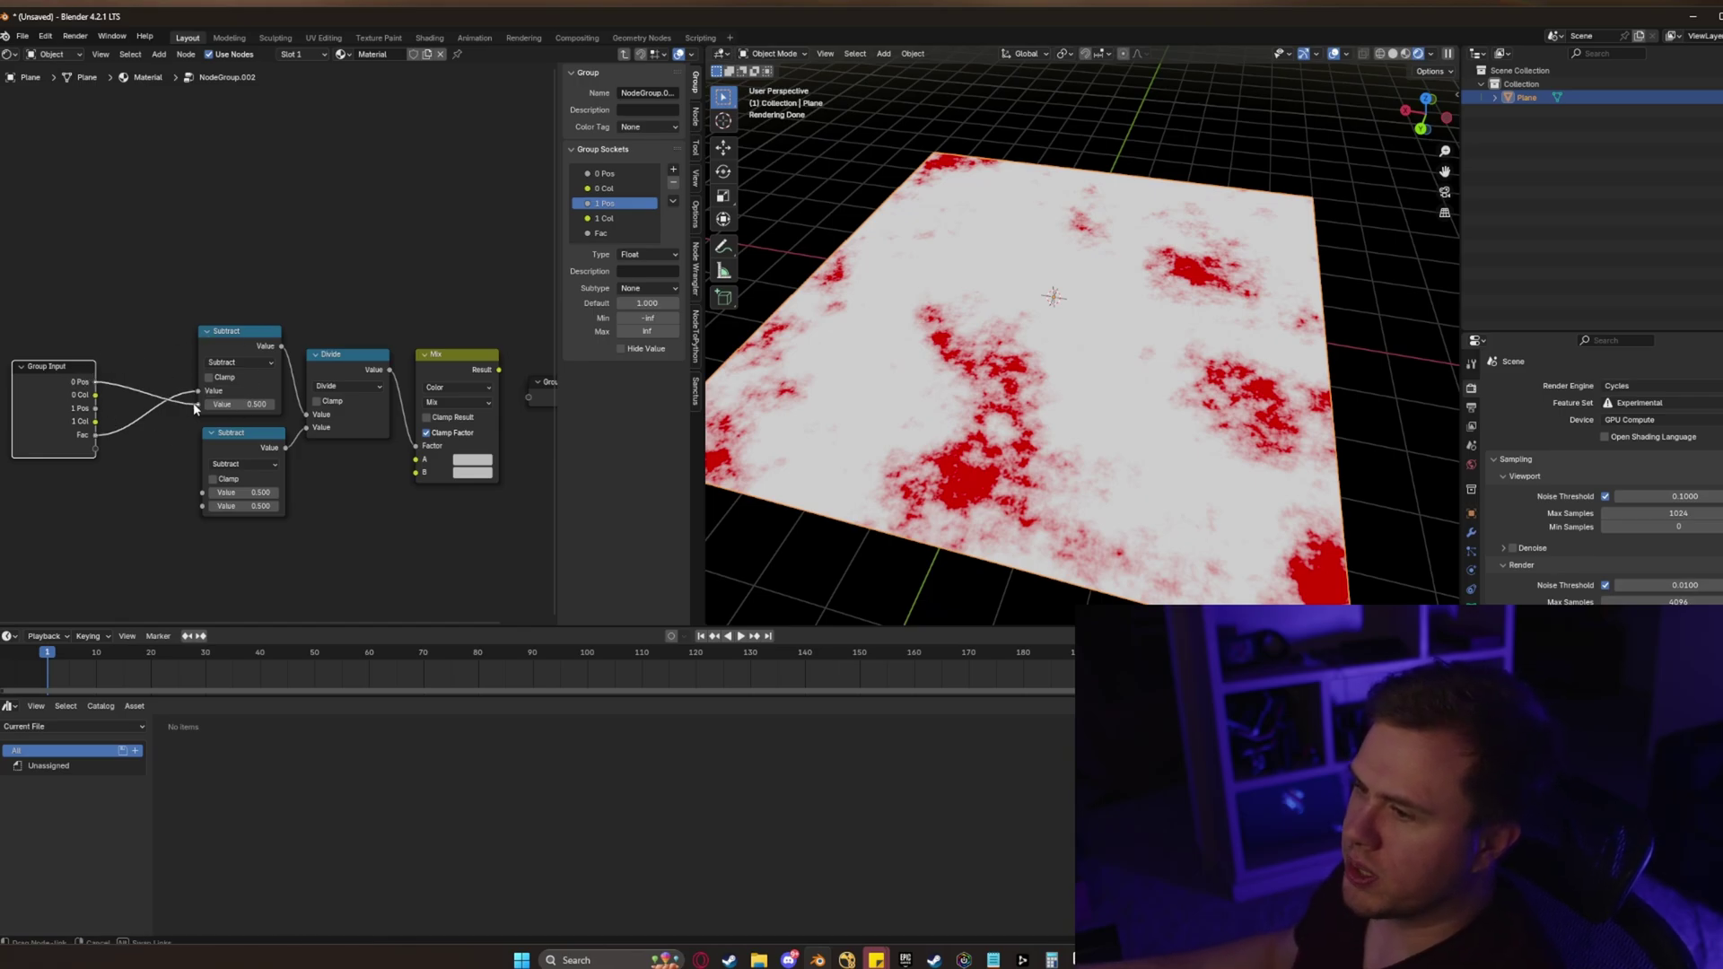
drag(195, 408, 54, 459)
scroll(148, 471, up, 1)
drag(265, 512, 263, 510)
middle_drag(369, 522, 264, 498)
scroll(264, 467, down, 1)
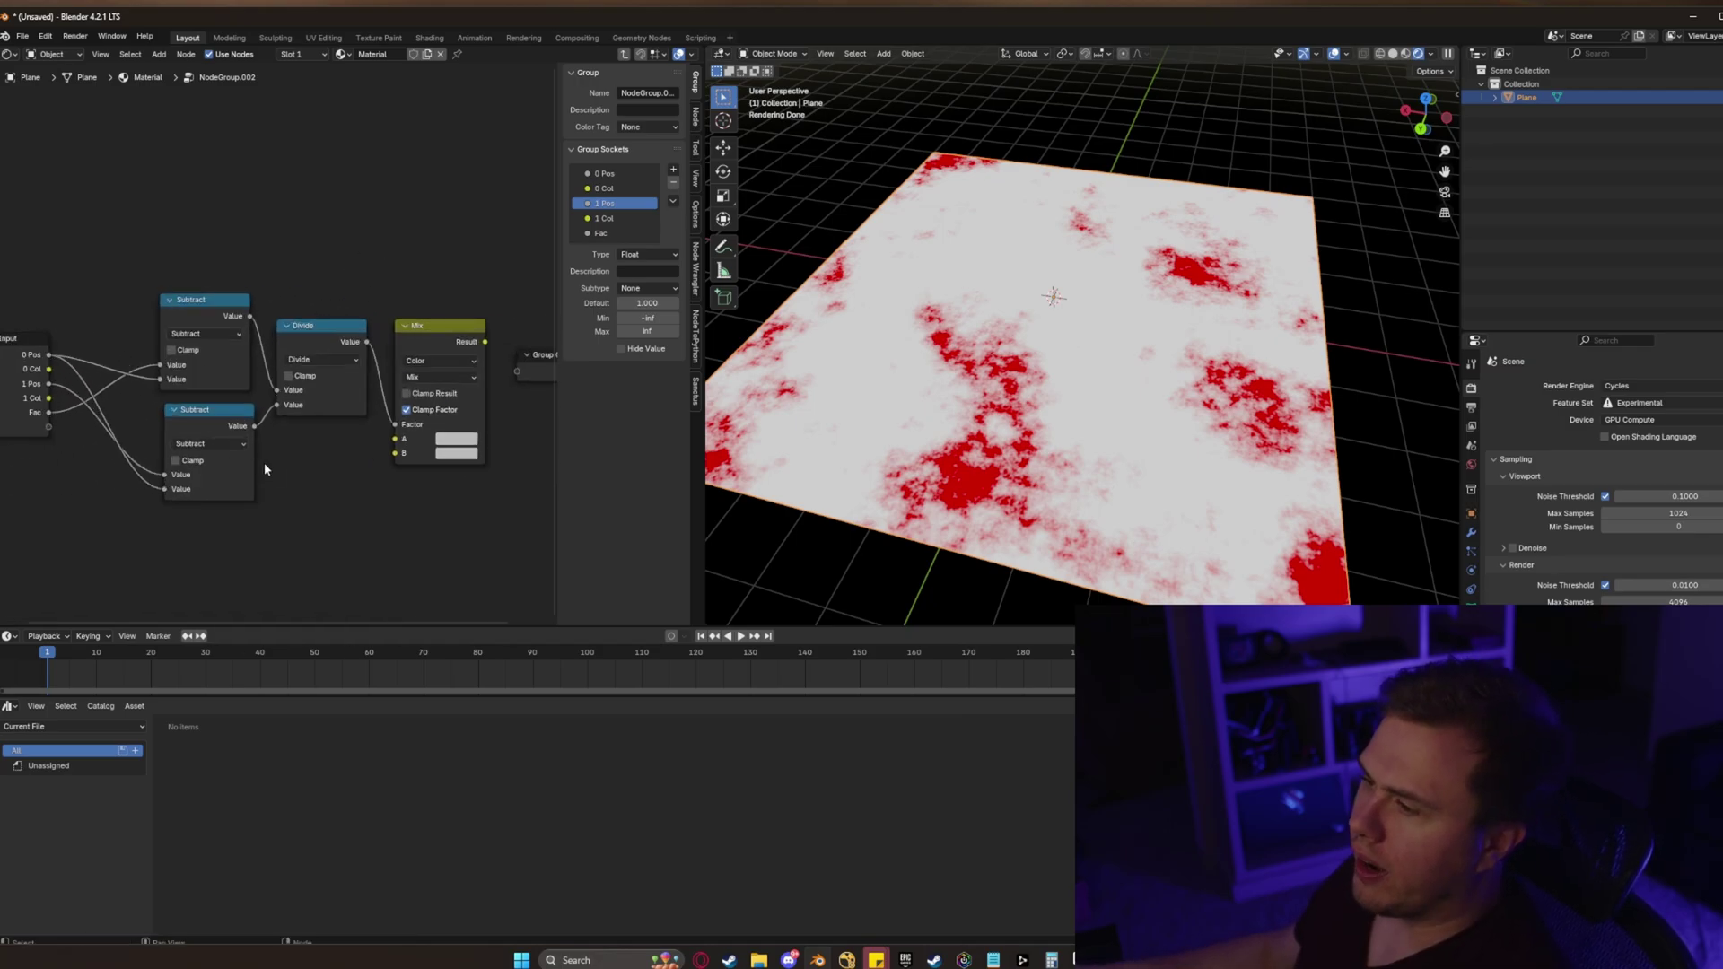
Connect the 0 Col input to the Mix node's A and the 1 Col input to its B
middle_drag(214, 442, 272, 444)
middle_drag(363, 492, 304, 492)
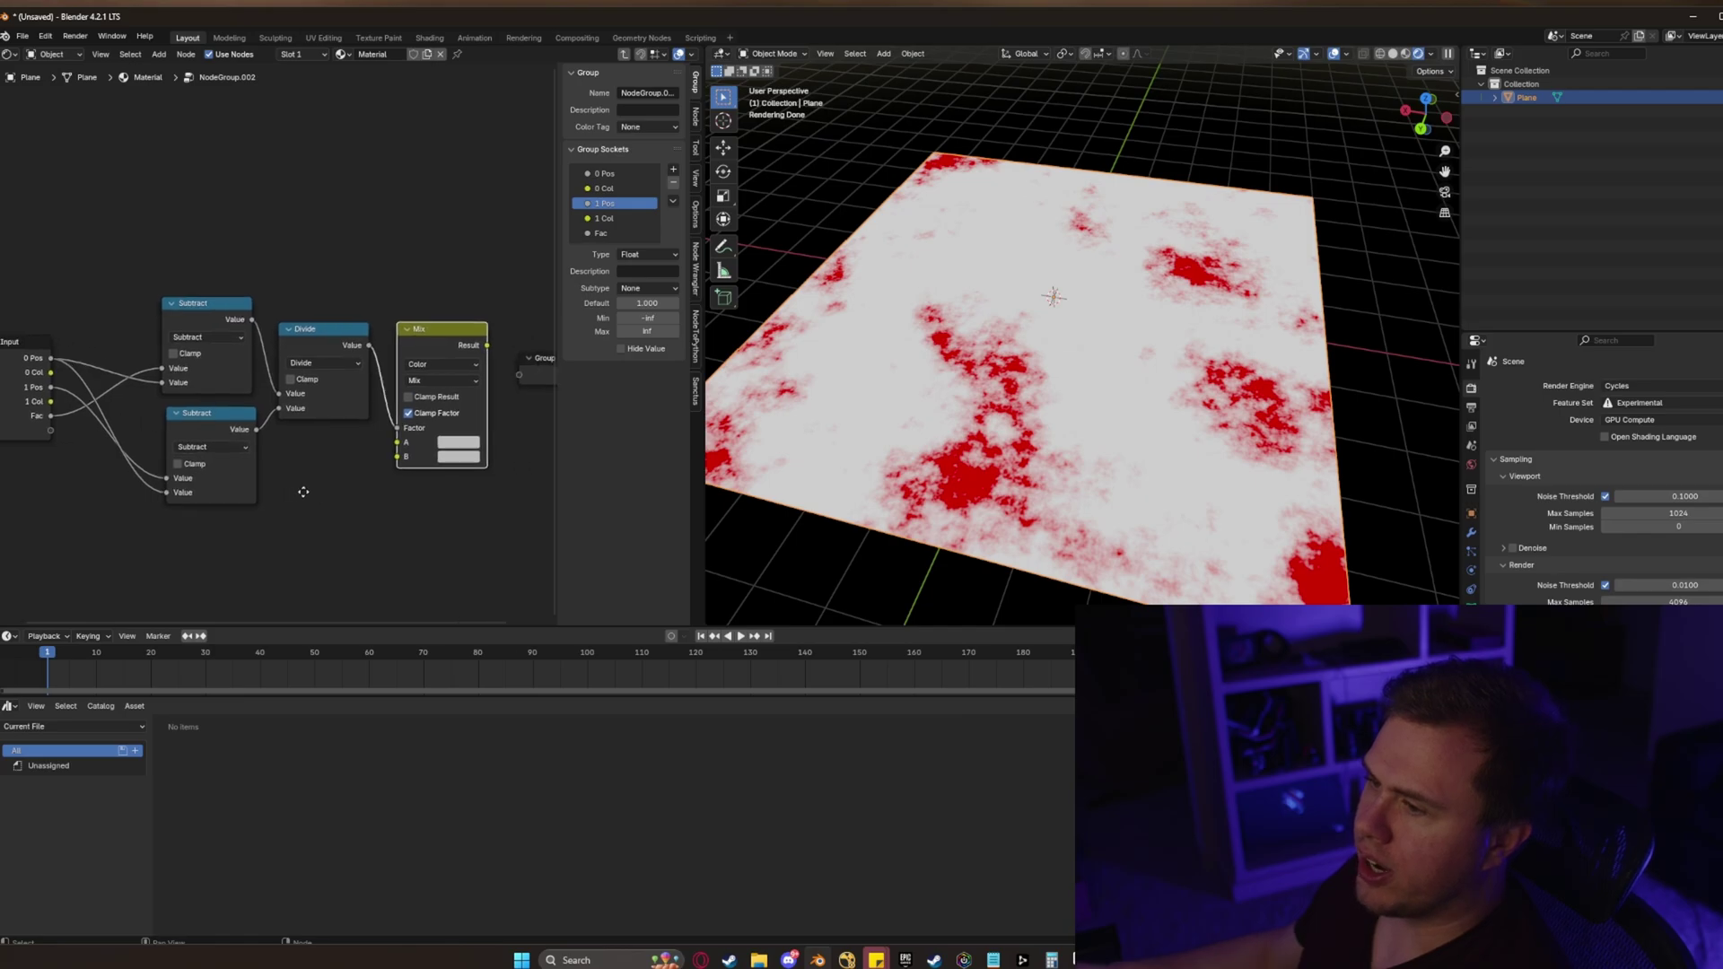
drag(50, 372, 397, 444)
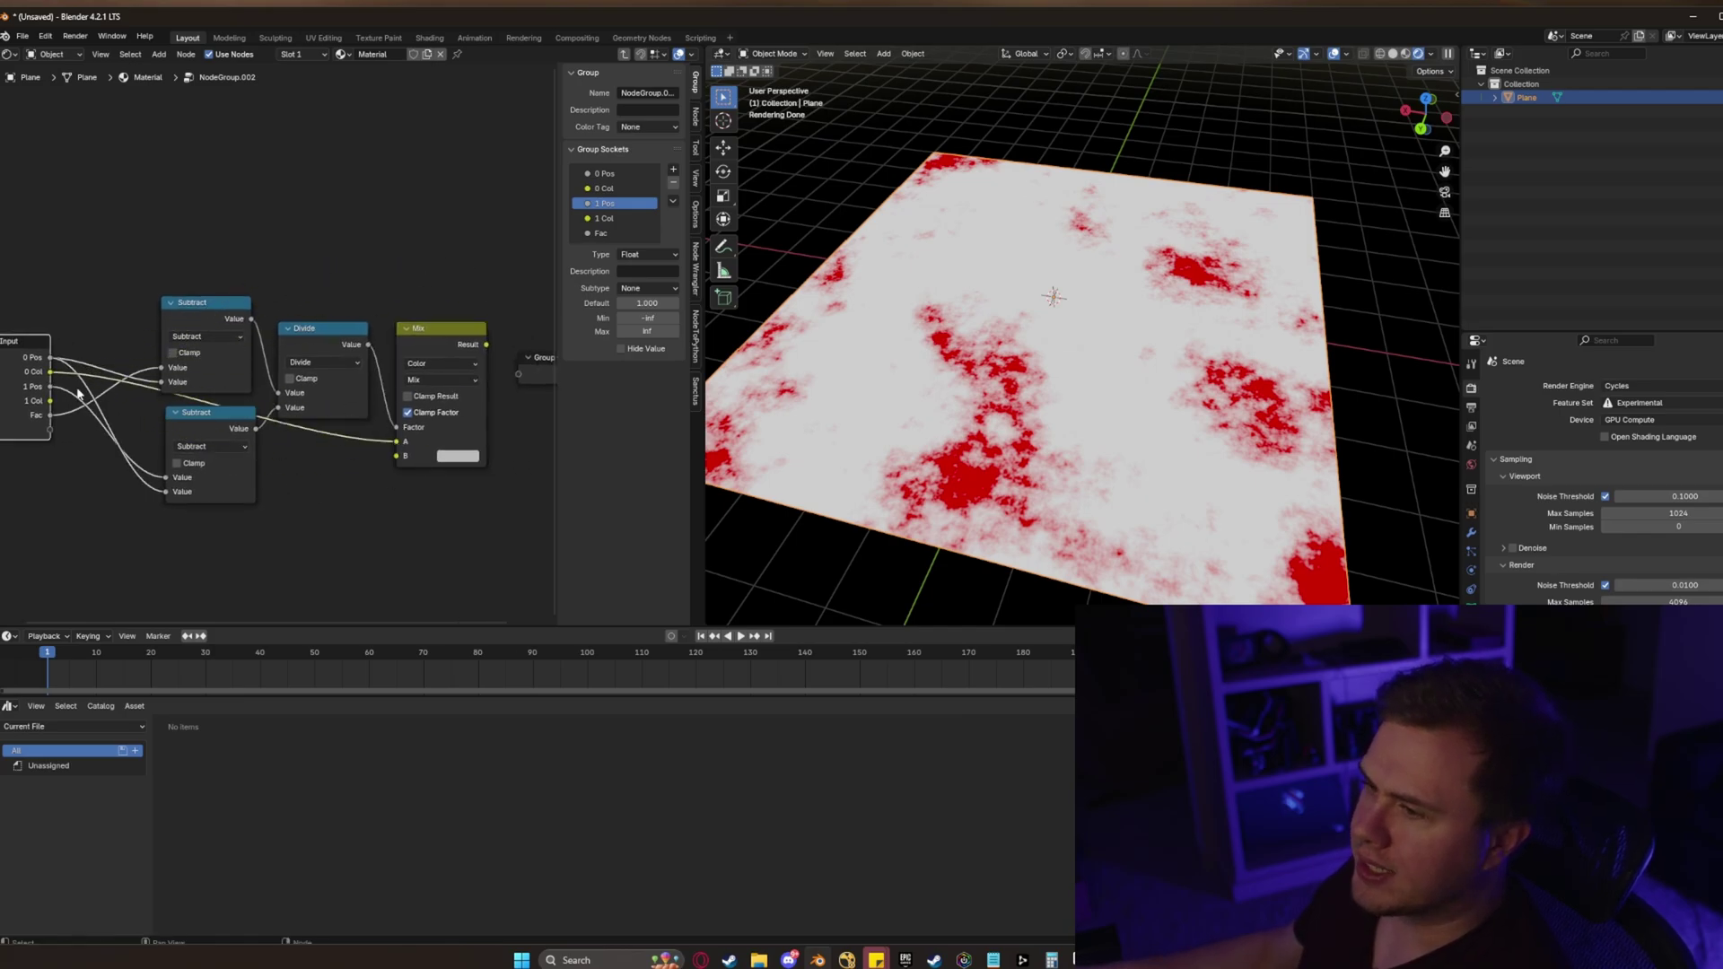
drag(50, 401, 95, 438)
drag(386, 465, 398, 456)
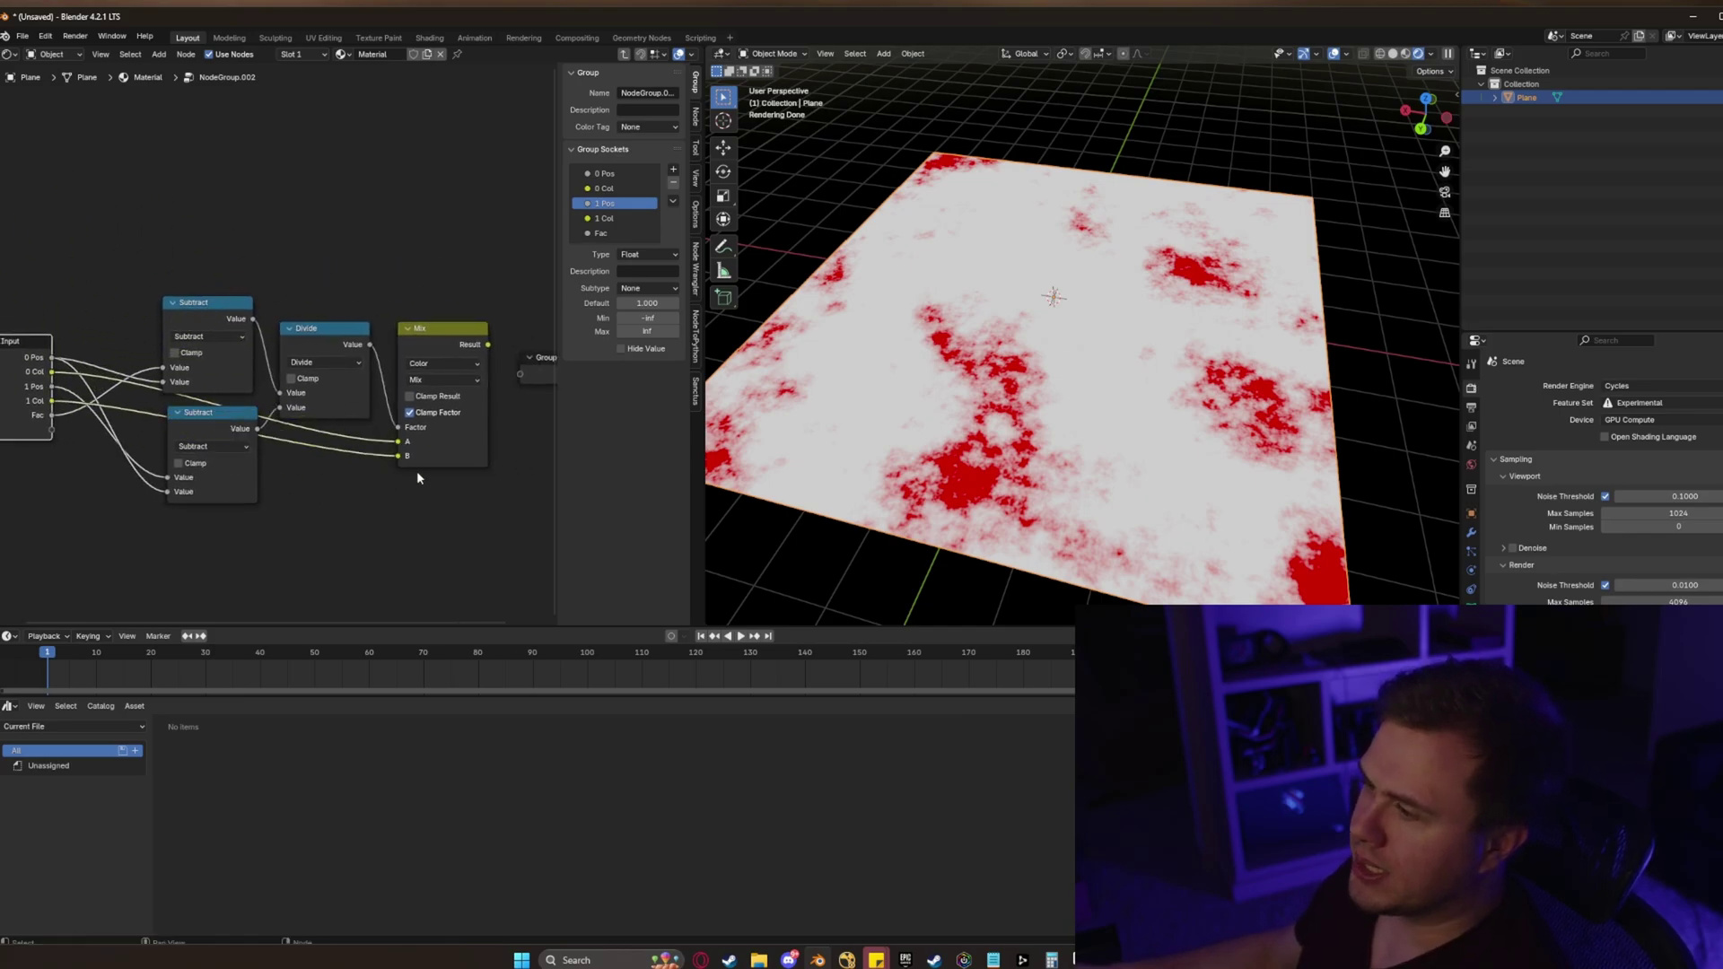
Move the Group Output node away from the Mix node, connect the Mix Result to it, and exit the group
middle_drag(417, 470, 345, 448)
scroll(440, 450, up, 1)
middle_drag(456, 396, 352, 403)
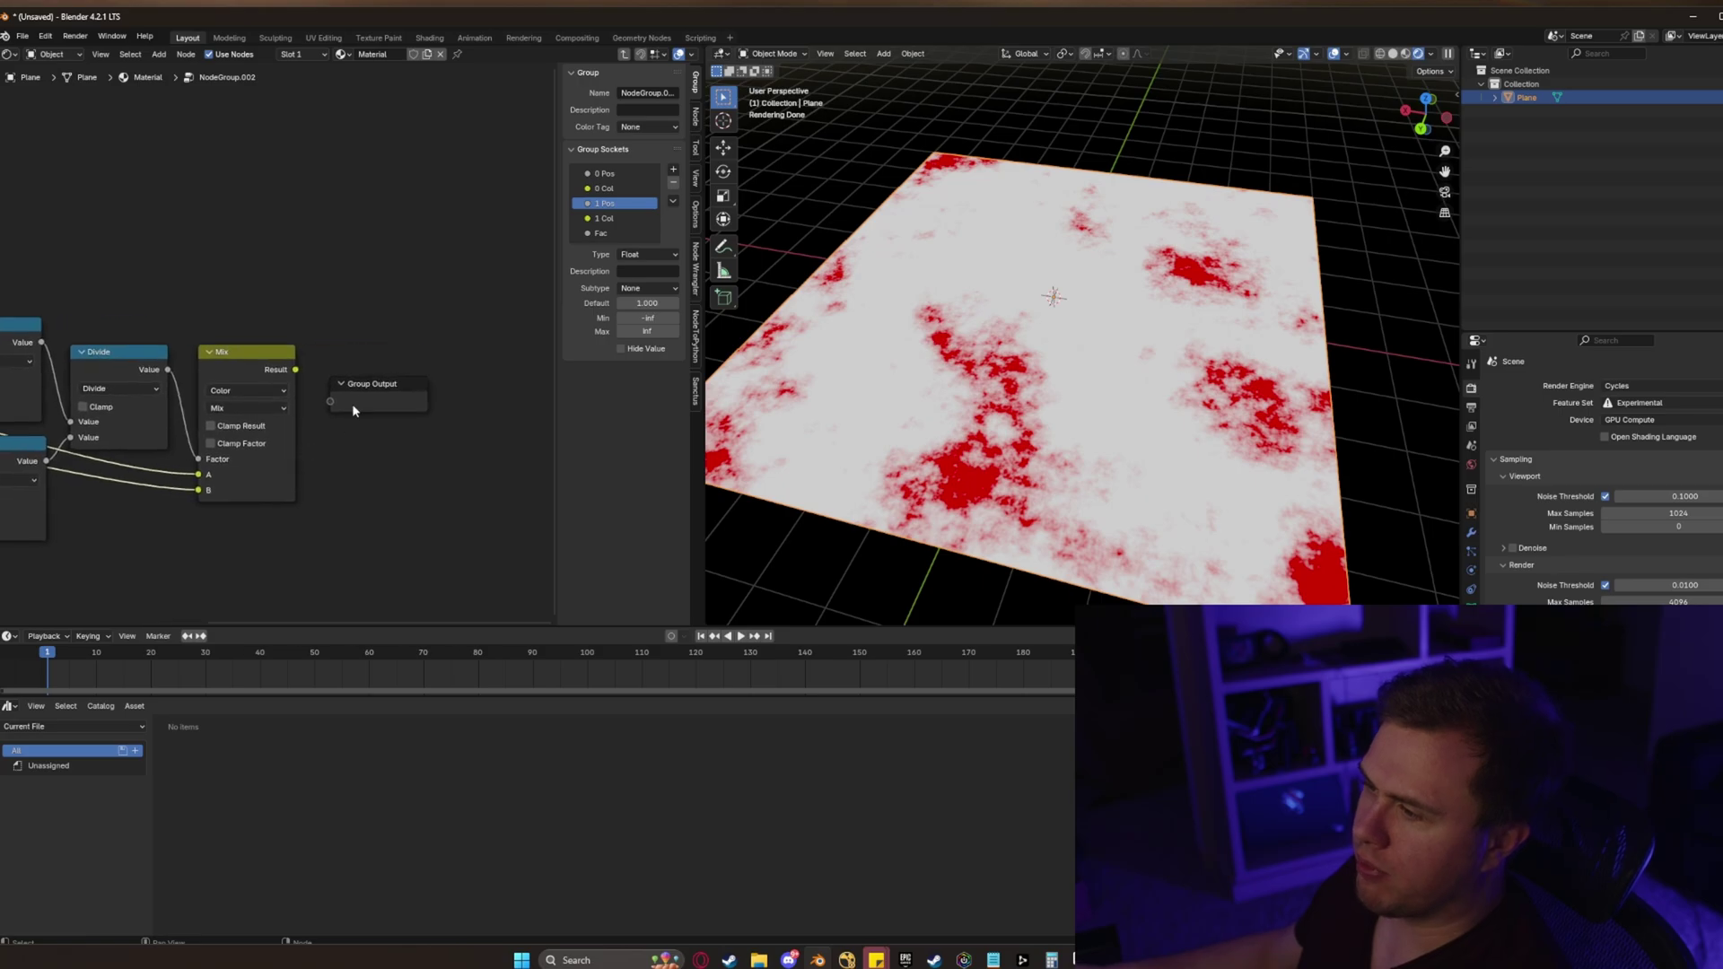
drag(351, 402, 402, 383)
drag(296, 369, 189, 301)
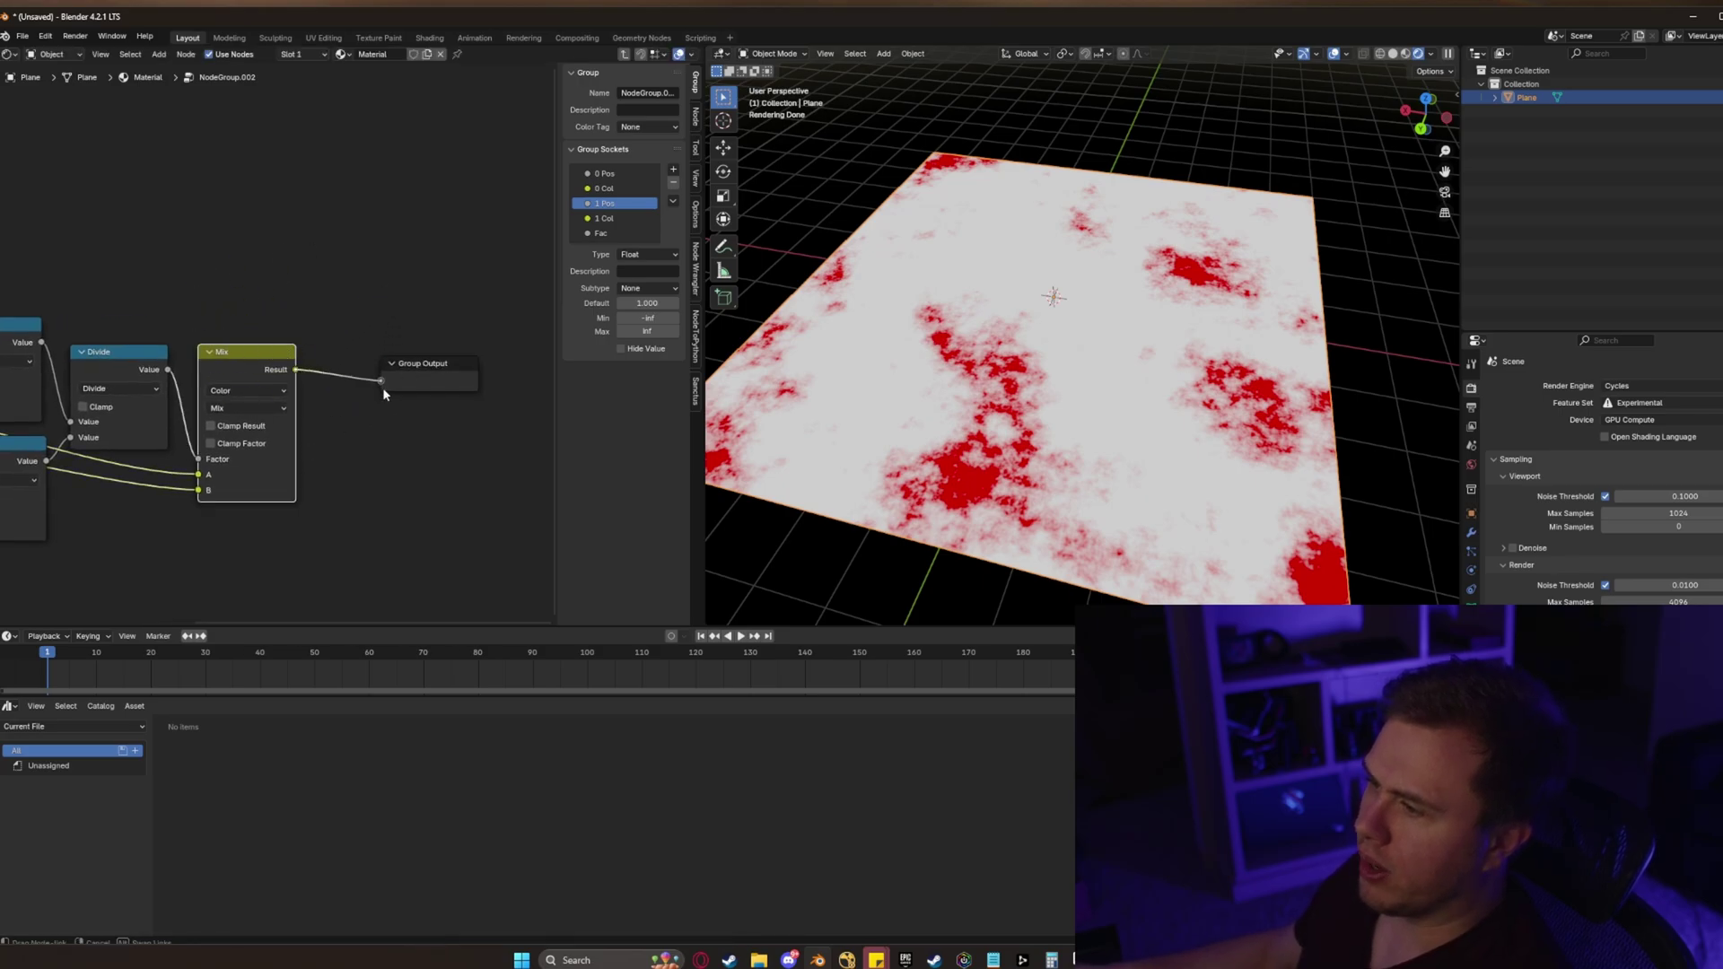
drag(383, 386, 382, 386)
middle_drag(374, 455, 411, 456)
key(Tab)
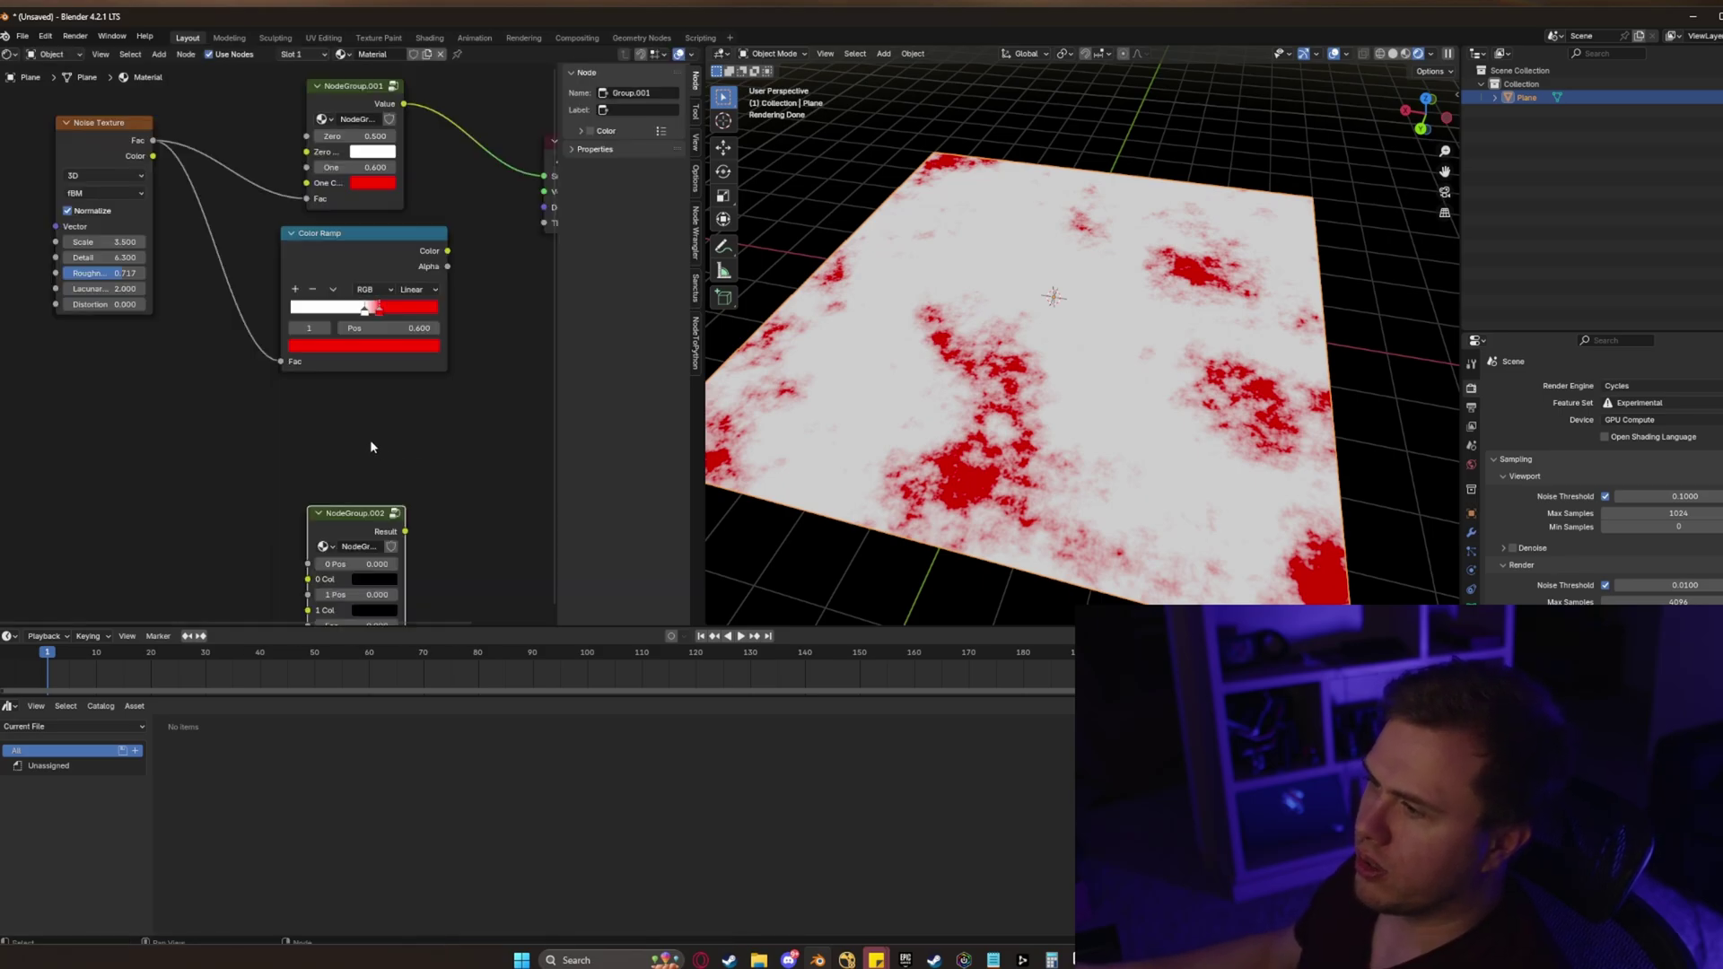
Connect the Noise Texture's Fac output to the new group's Fac input and preview the result on the plane
scroll(269, 334, down, 2)
drag(181, 188, 245, 471)
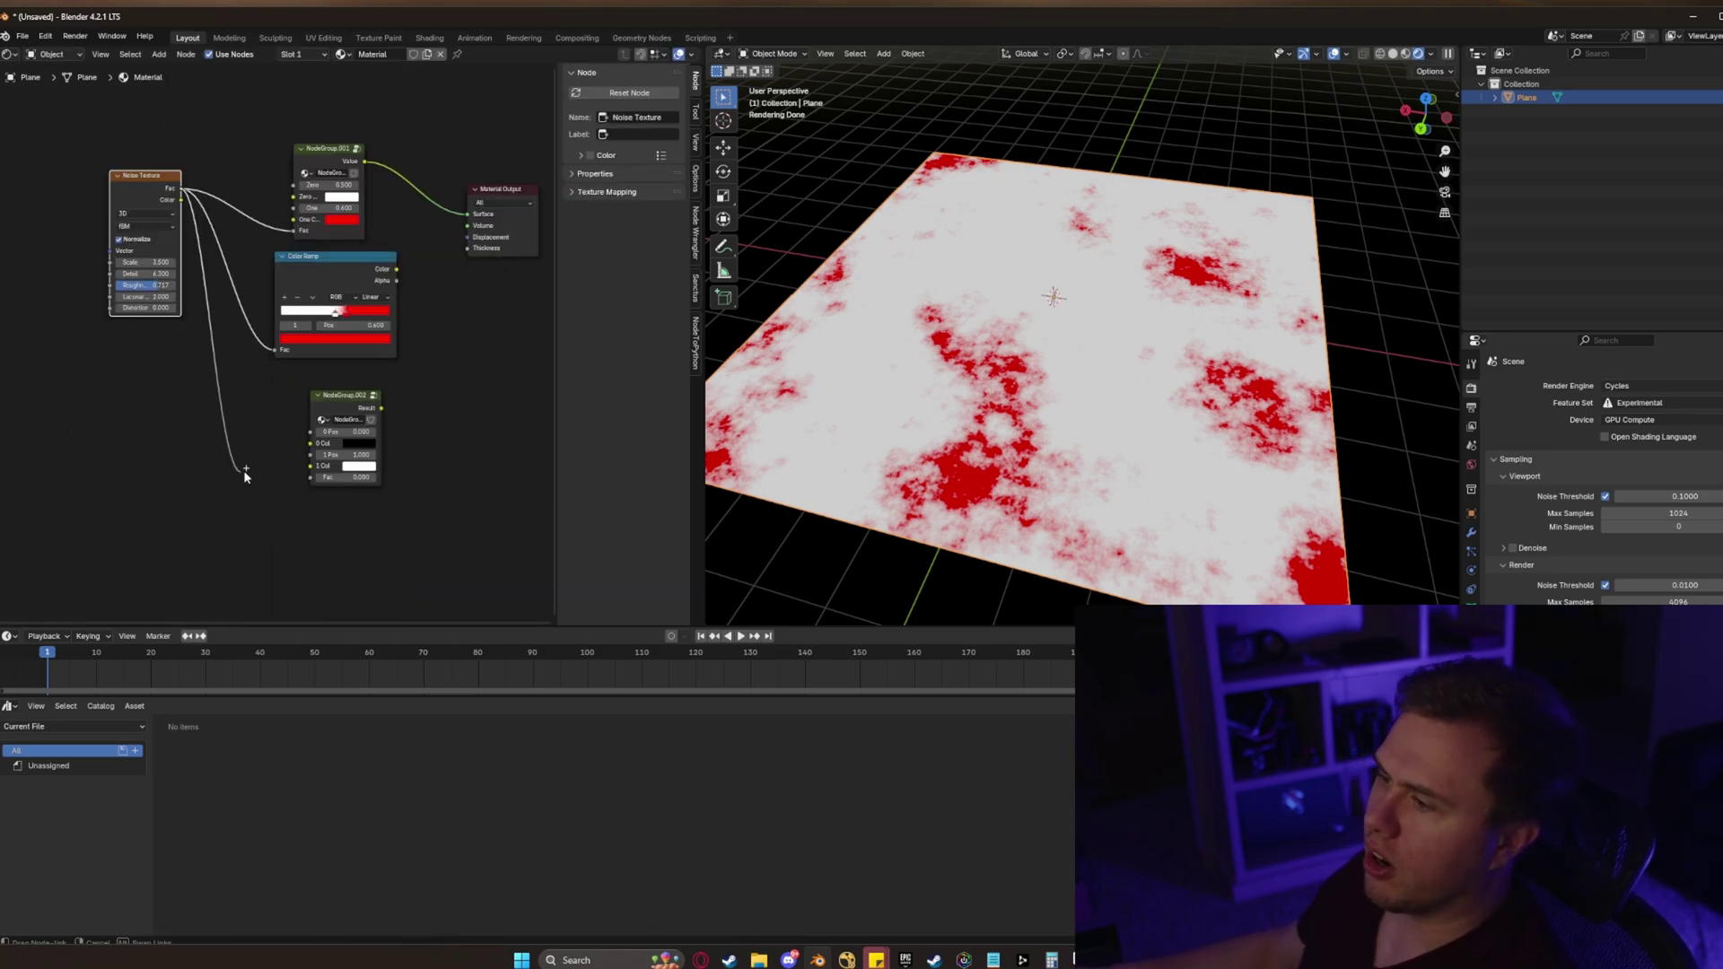
ctrl+shift+click(346, 411)
middle_drag(336, 333, 289, 381)
drag(288, 360, 241, 362)
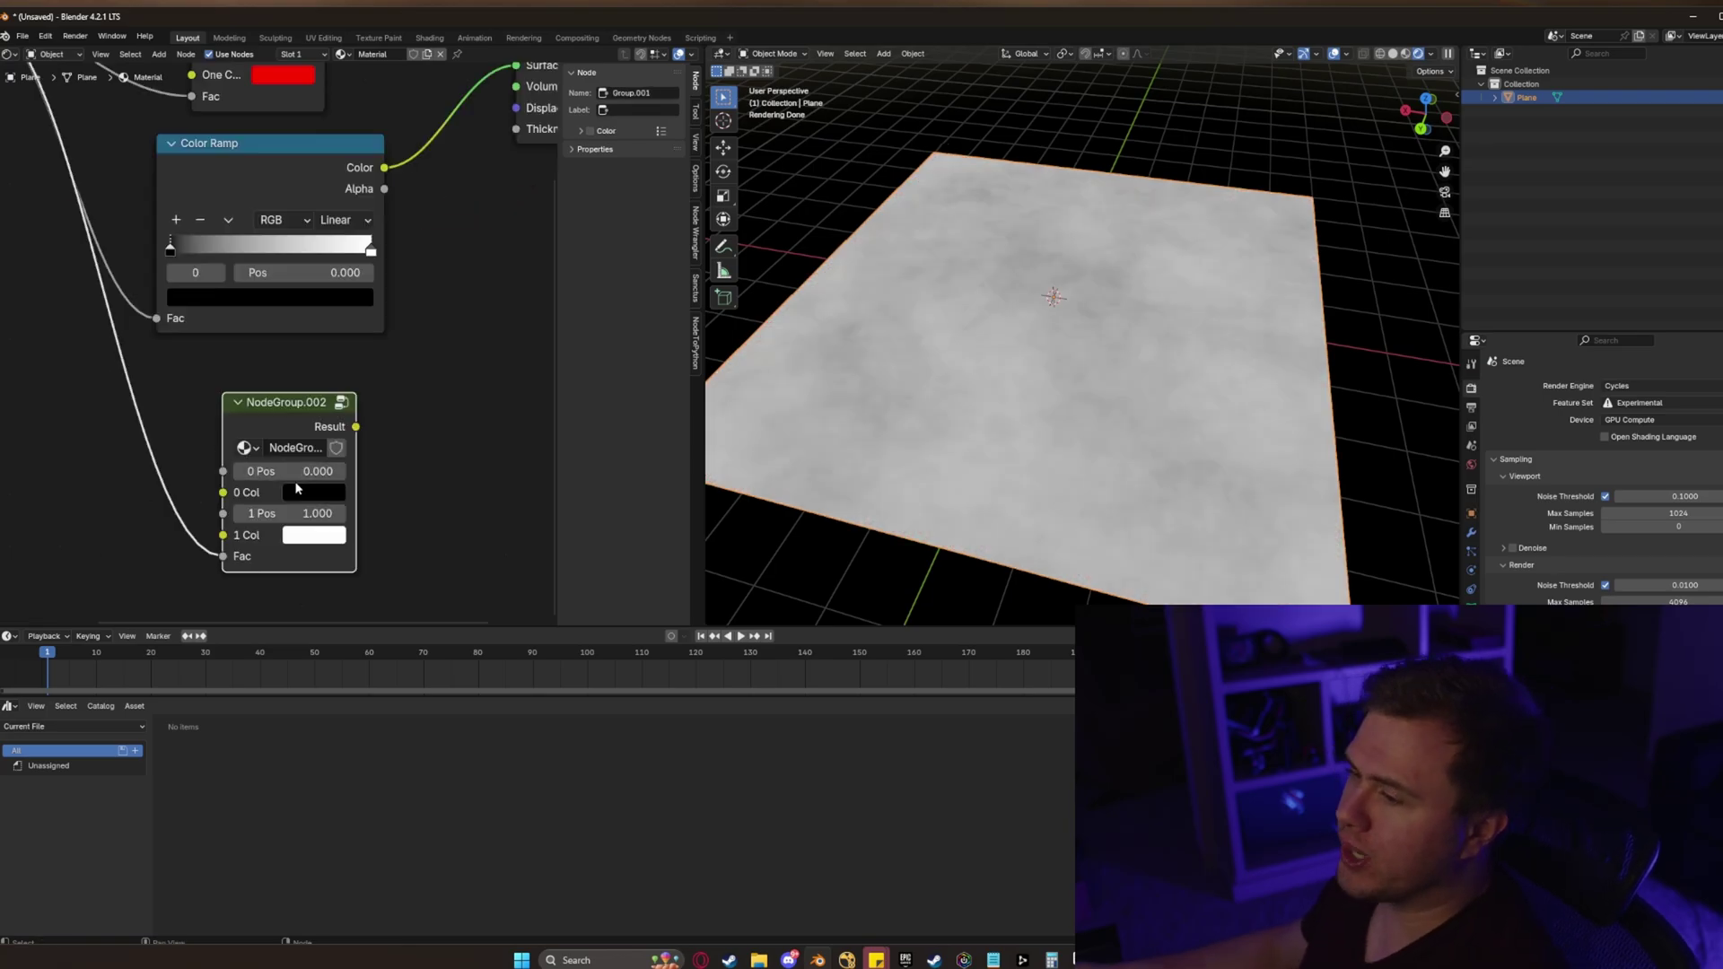
Set the new group's 0 Pos to 0.5 and preview its Result through the Material Output
click(296, 471)
text(.5)
key(Return)
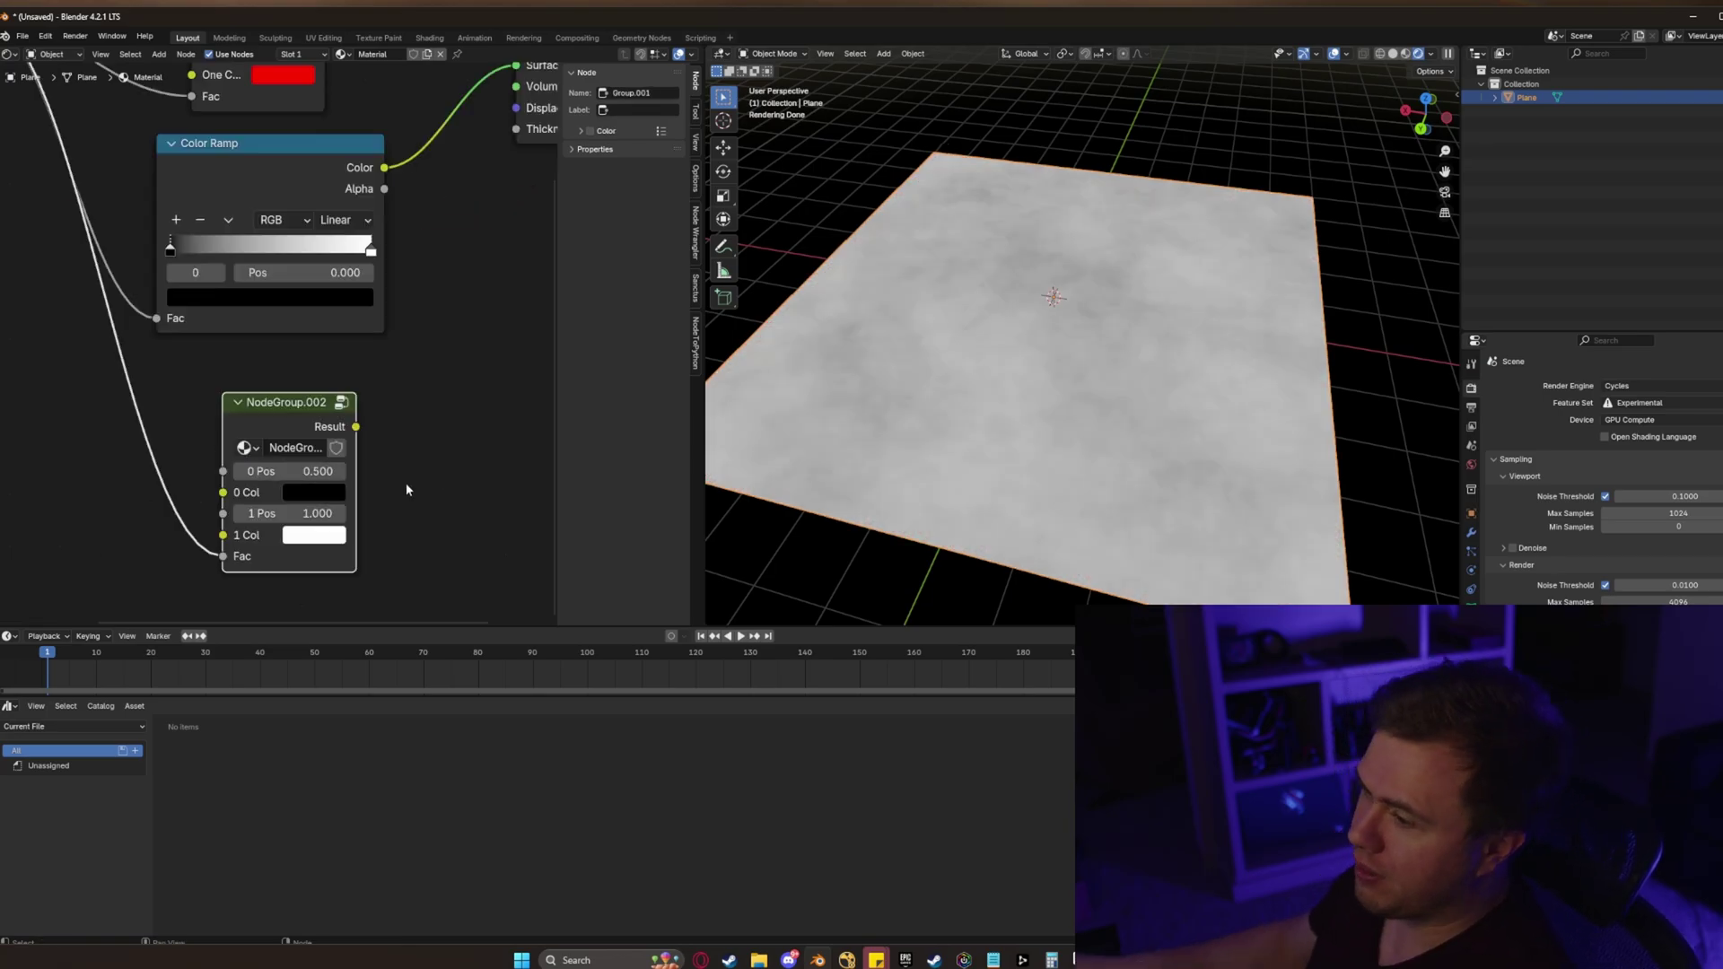
scroll(289, 413, down, 2)
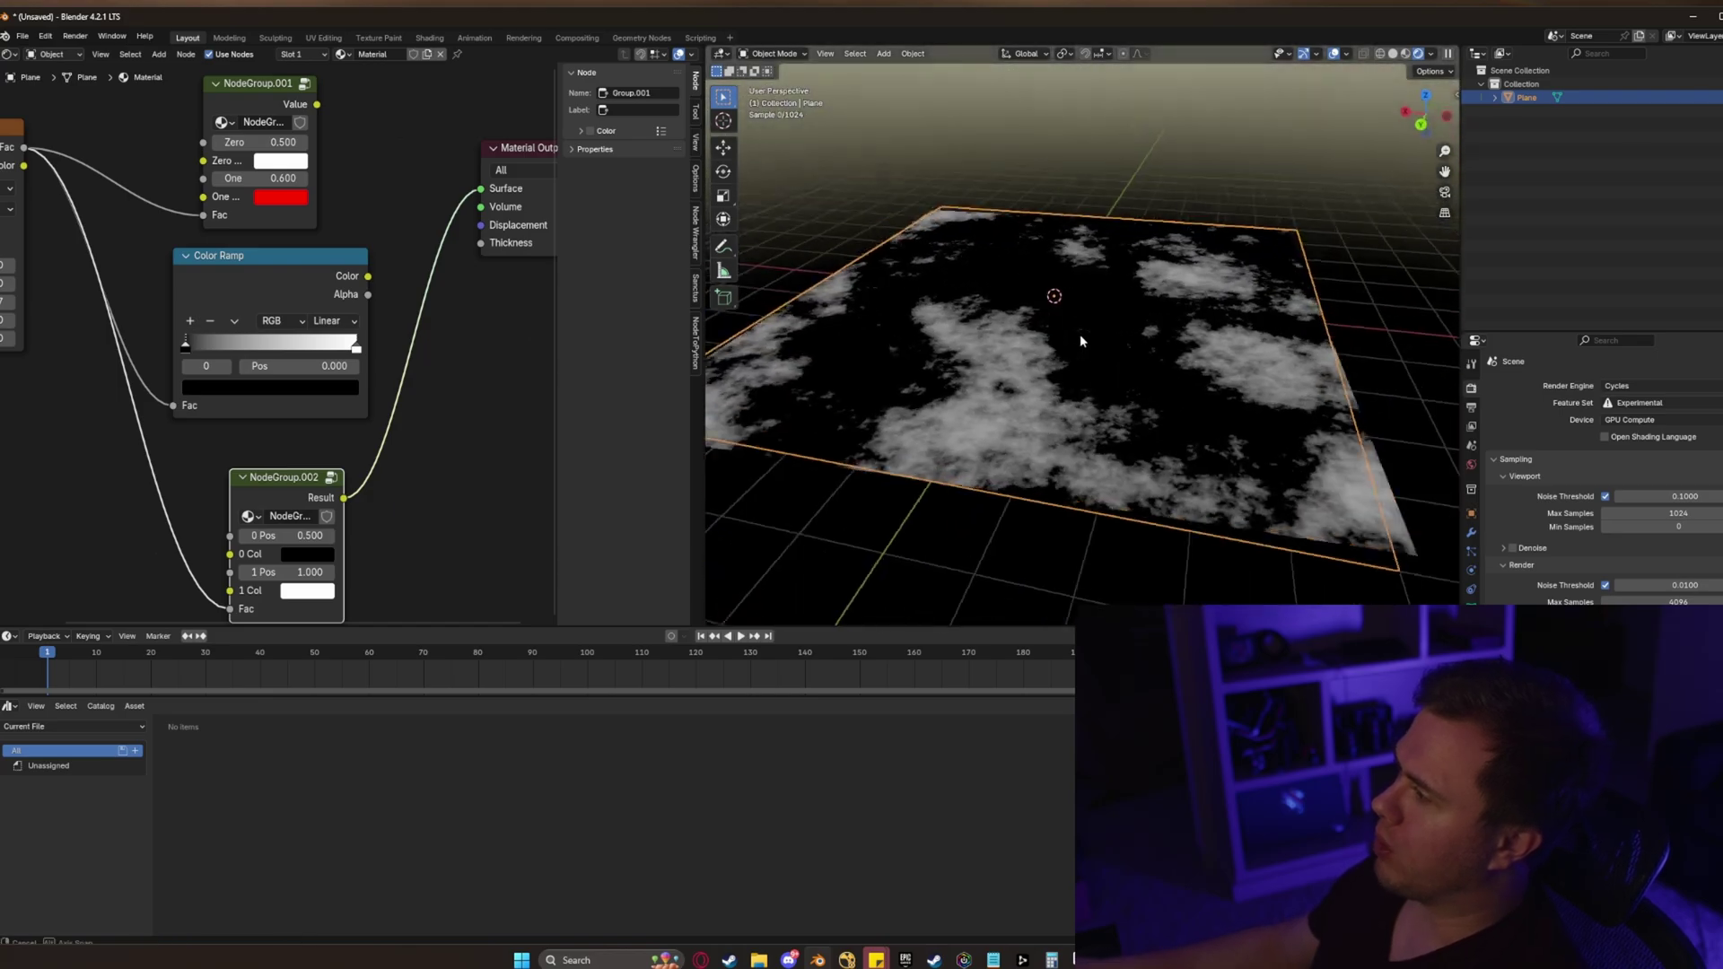
Preview the Color Ramp through the Material Output and set the position of its stop 0 to 0.5
ctrl+shift+click(294, 265)
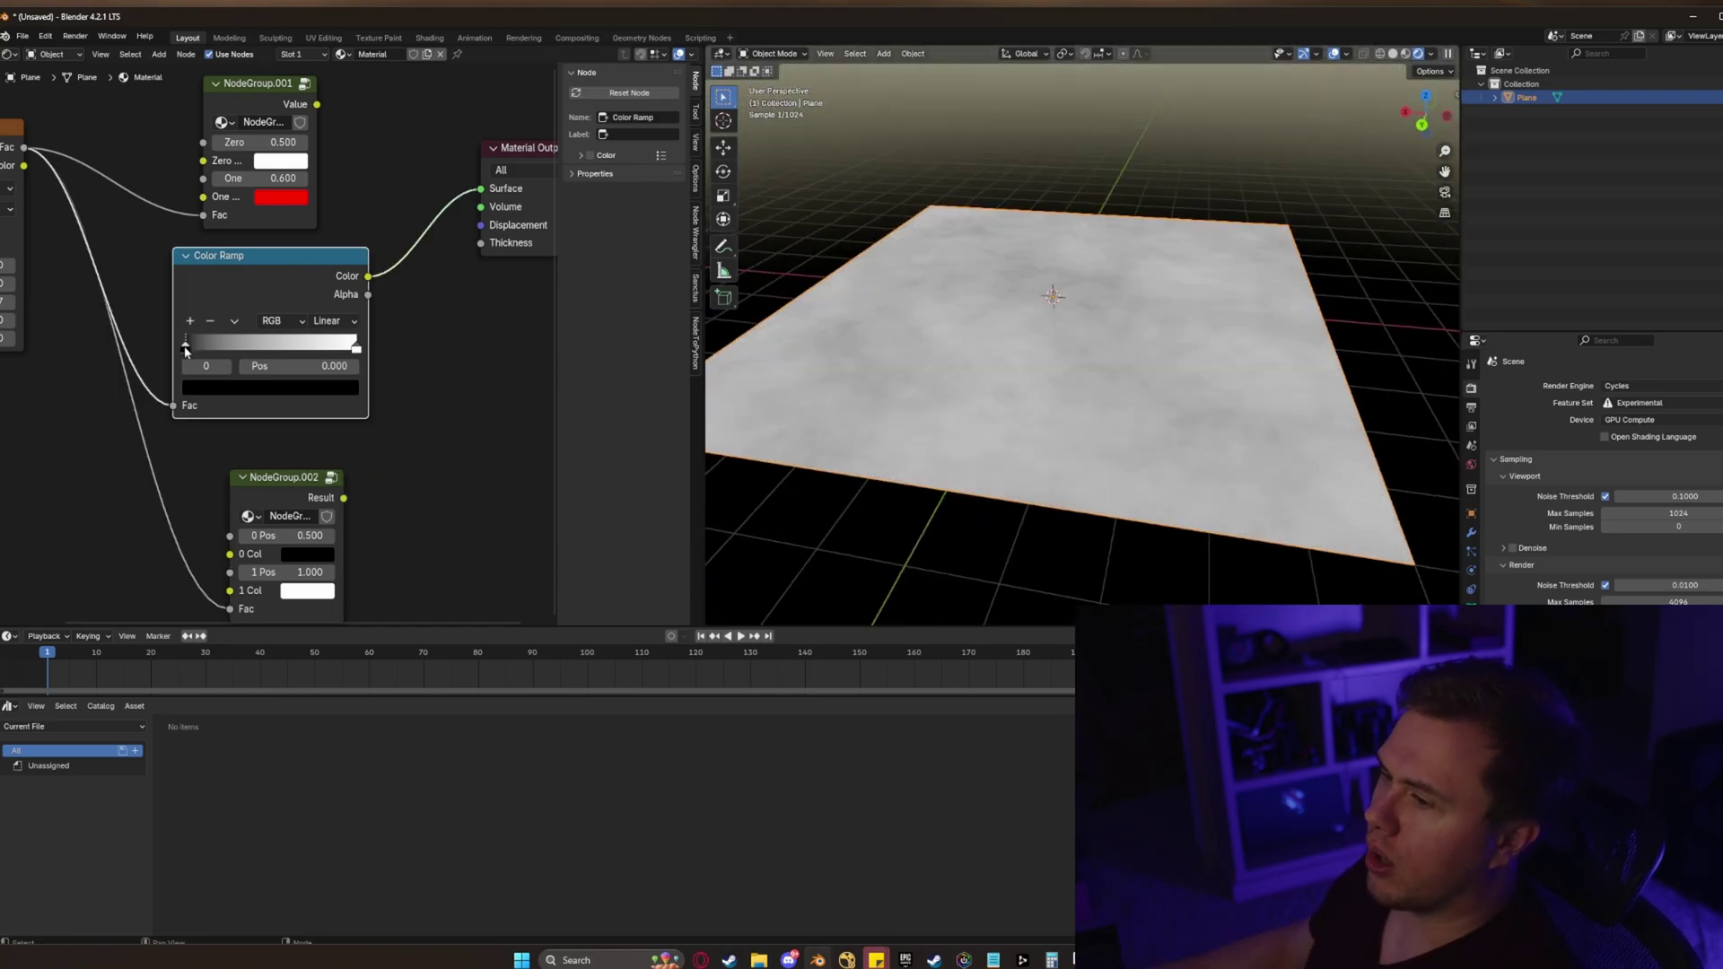
click(317, 367)
text(.5)
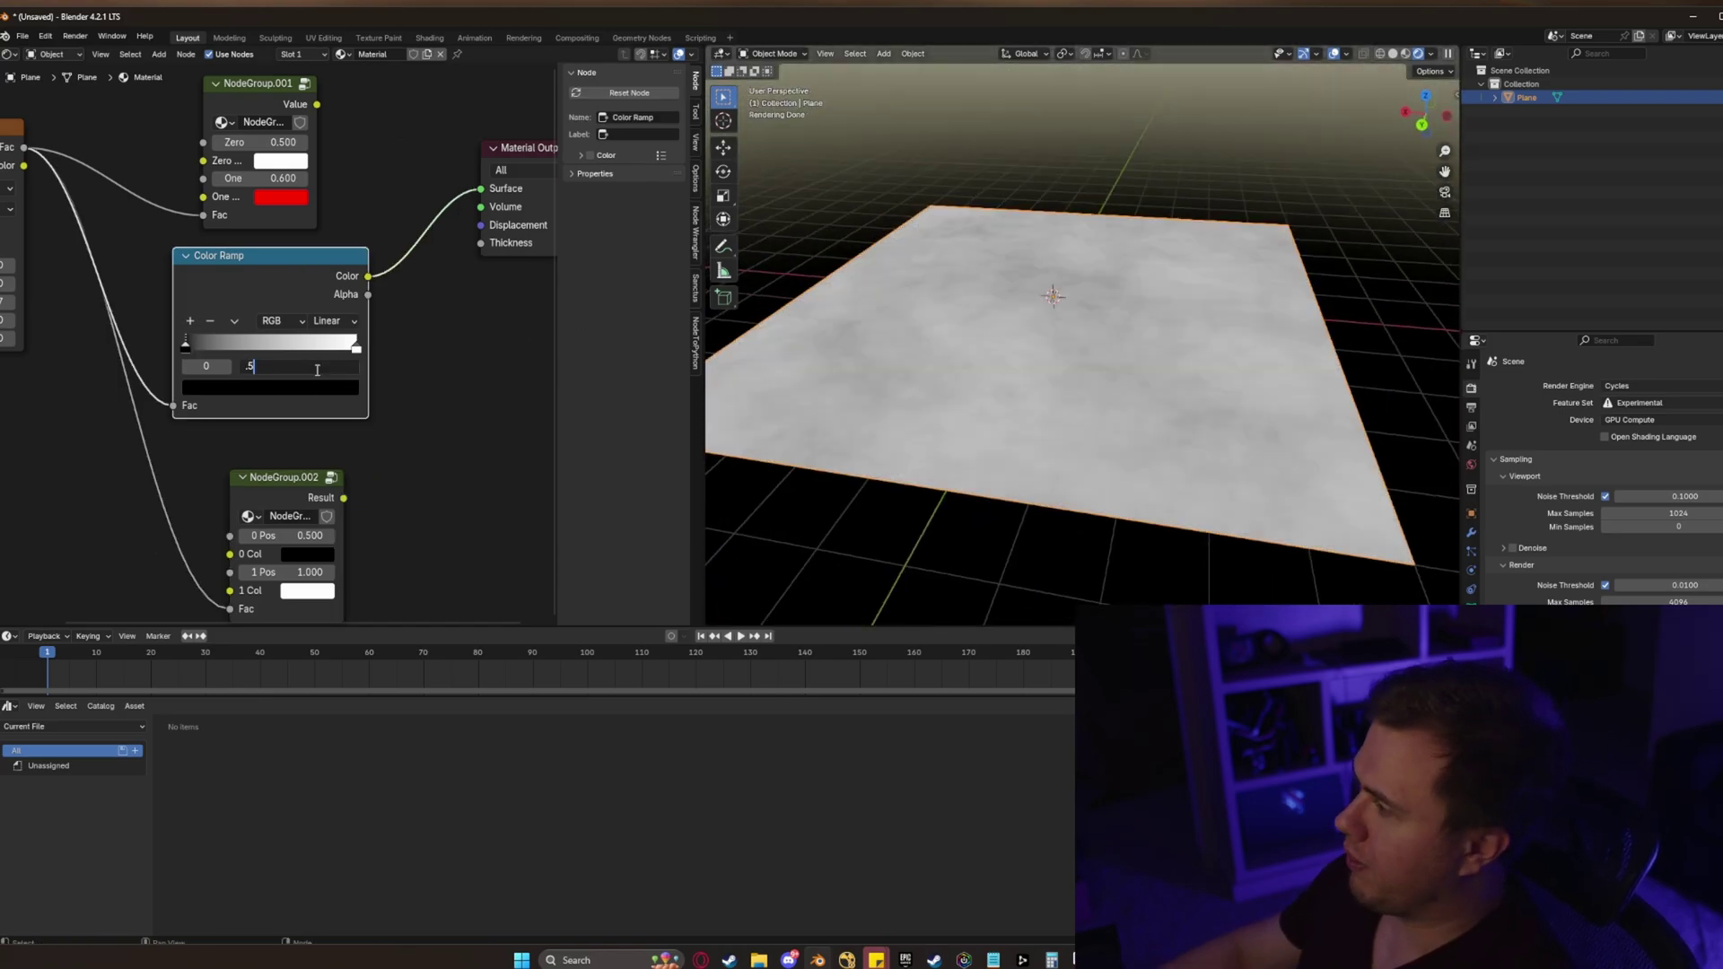